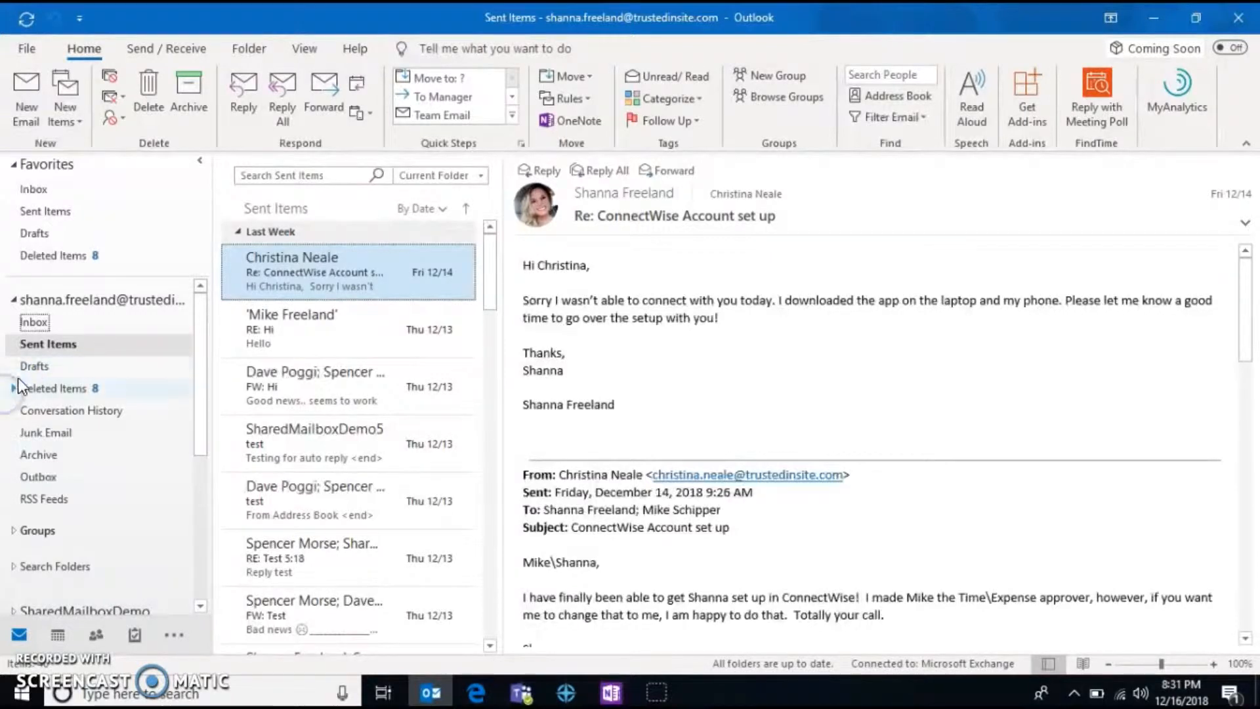
# Create a new subfolder named Test under the mailbox's Inbox
pyautogui.click(22, 371)
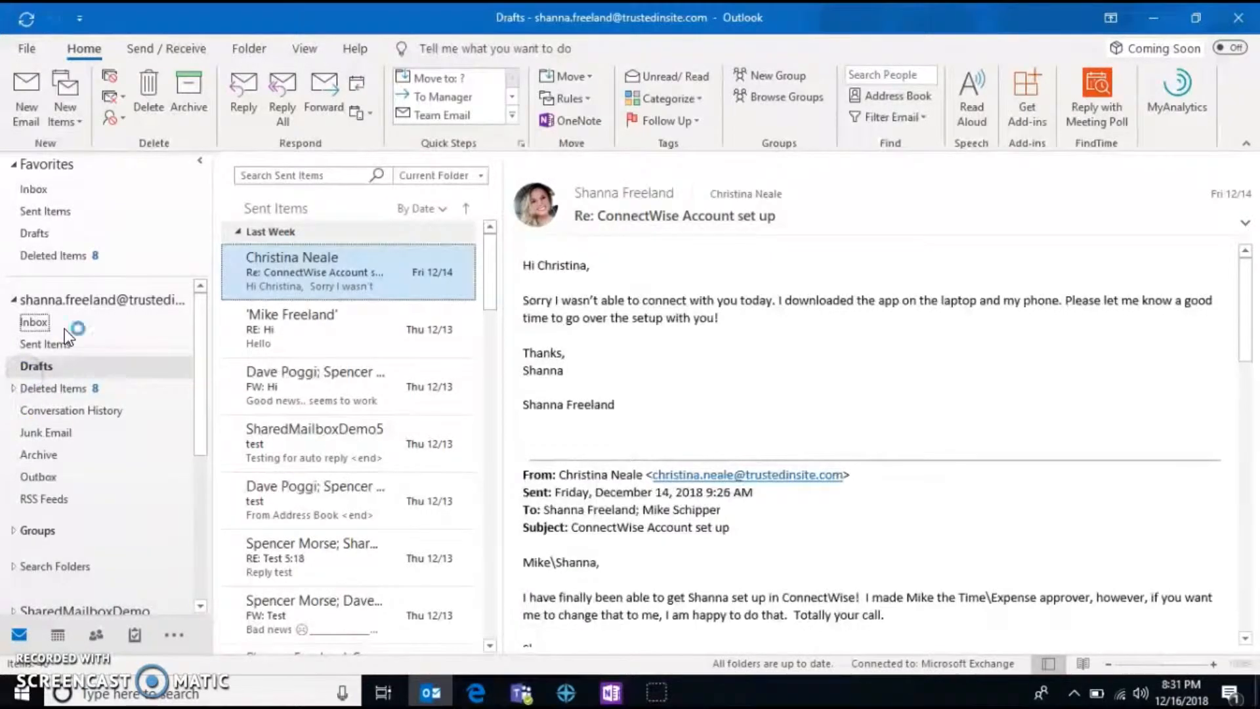
pyautogui.click(63, 328)
pyautogui.rightClick(61, 329)
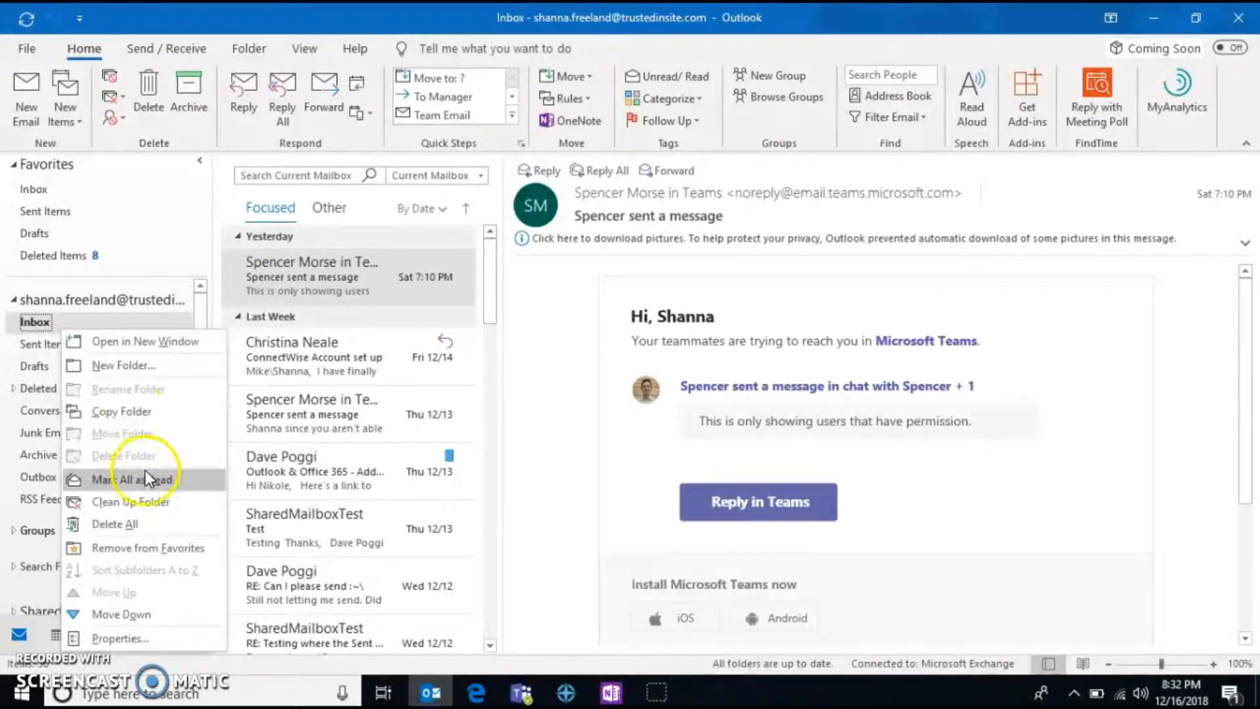
pyautogui.click(121, 369)
pyautogui.write('Test')
pyautogui.press('Return')
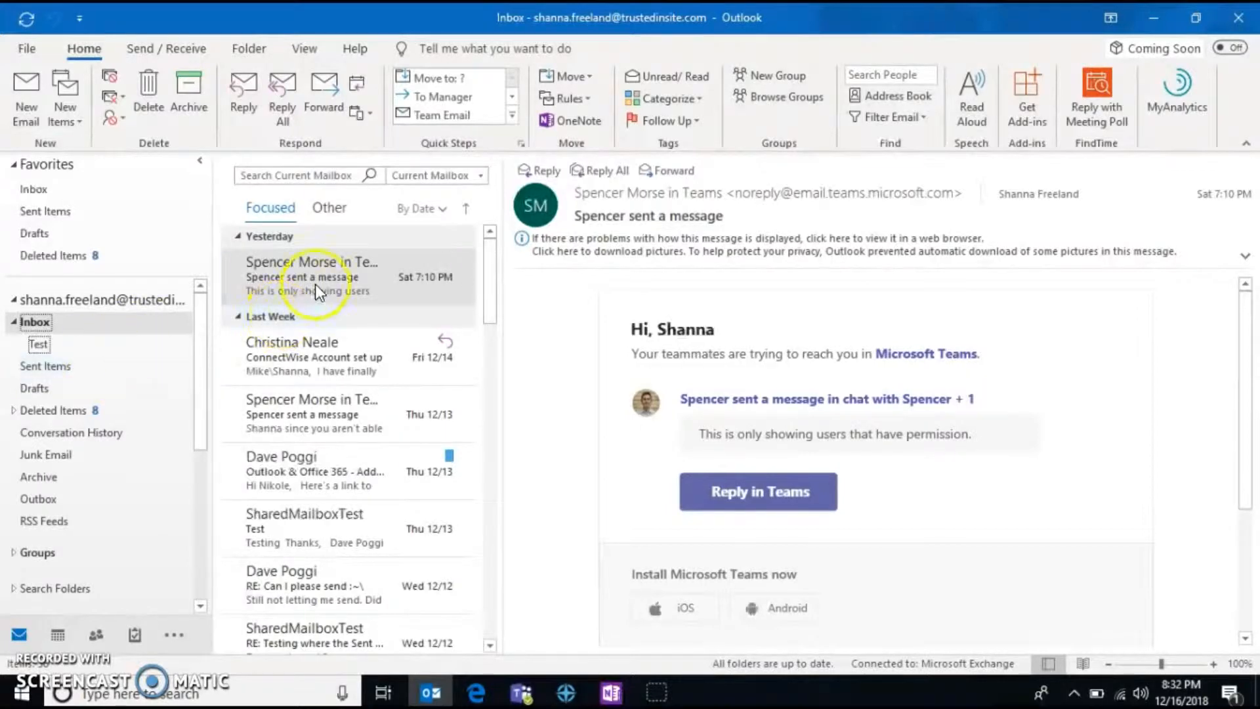
# Move the newest Inbox message into the Test folder, and move that folder out of the Inbox to the mailbox's top level
pyautogui.moveTo(317, 269); pyautogui.dragTo(50, 344)
pyautogui.click(42, 342)
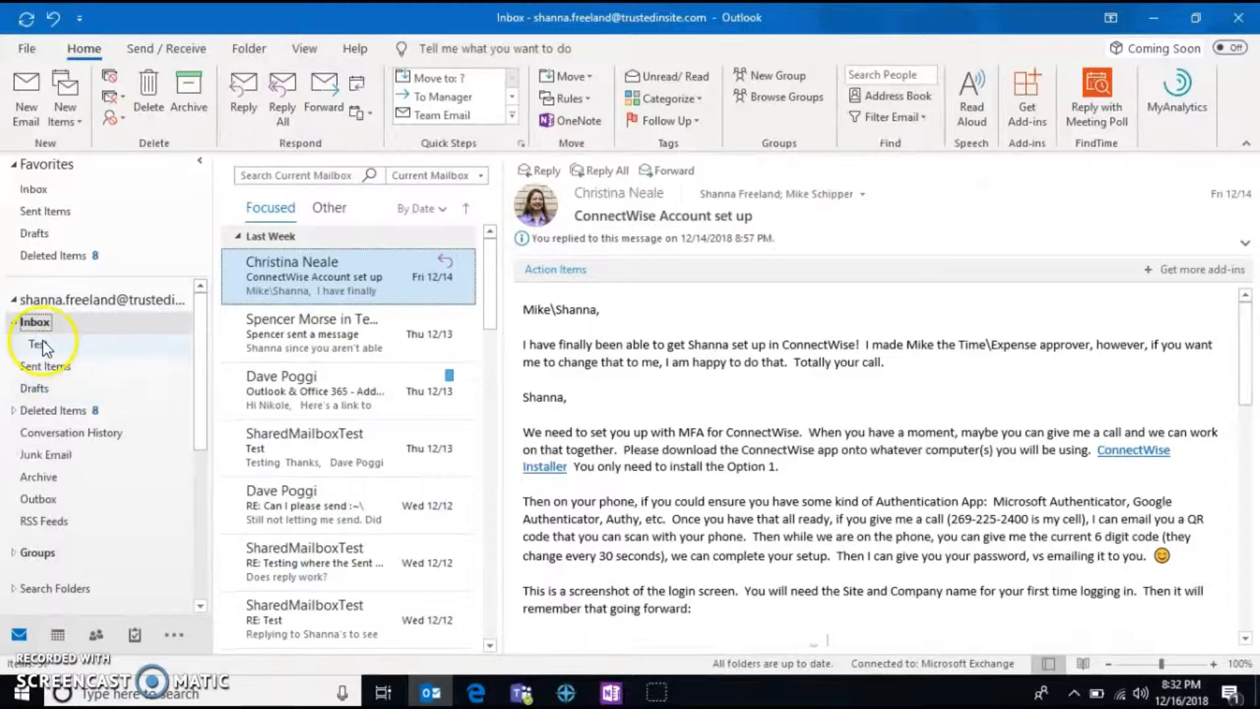
pyautogui.moveTo(41, 341); pyautogui.dragTo(31, 388)
pyautogui.click(607, 398)
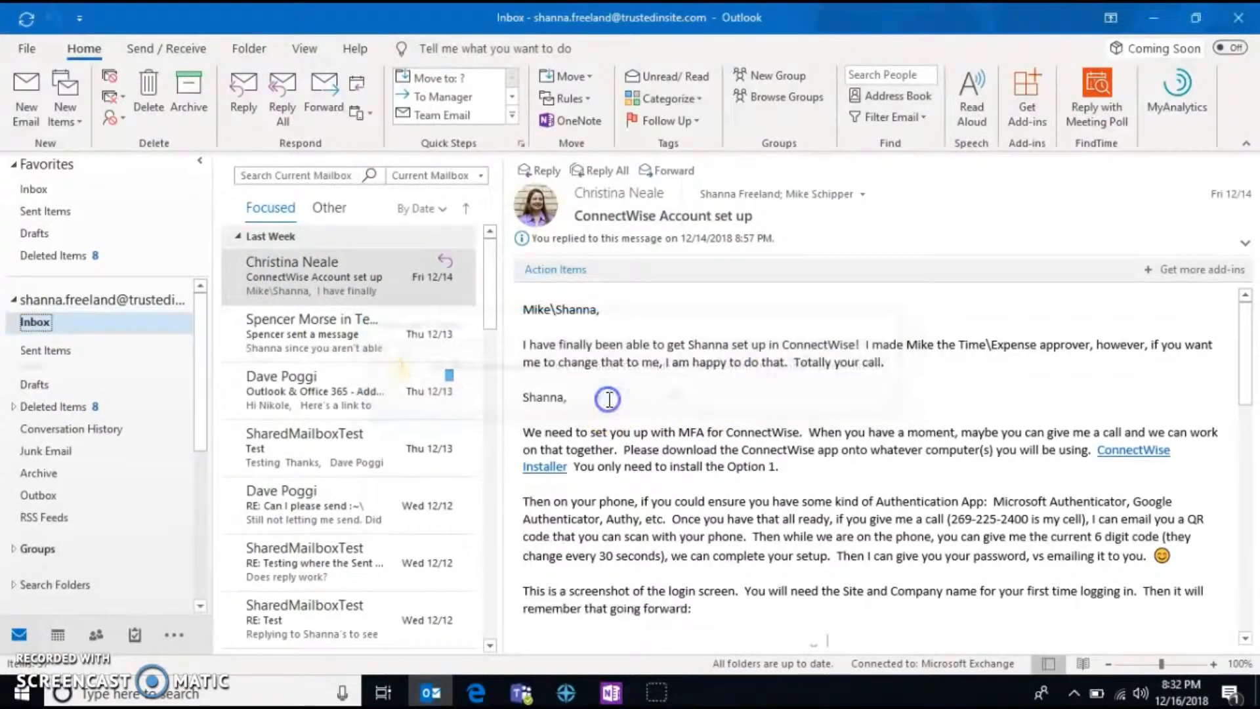
pyautogui.moveTo(32, 365); pyautogui.dragTo(18, 336)
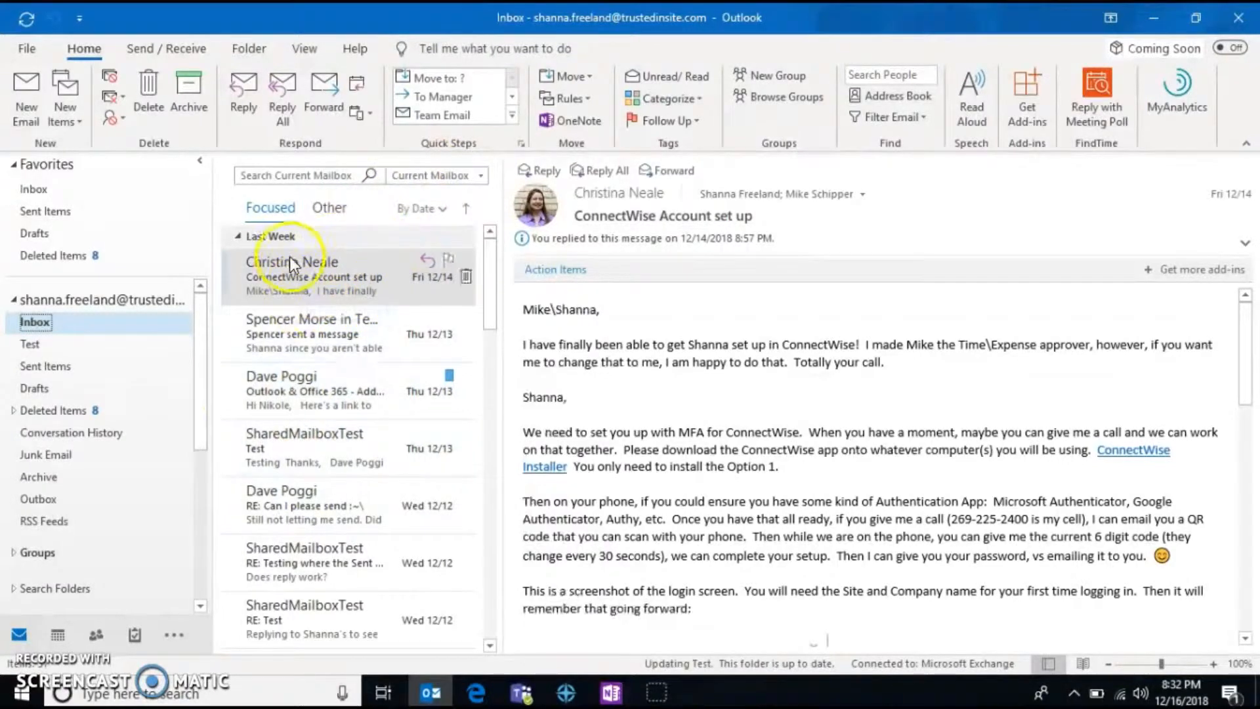
# Preview the older Teams notification, the "Outlook & Office 365 - Additional Resources" message and the SharedMailboxTest message in the Inbox
pyautogui.click(309, 354)
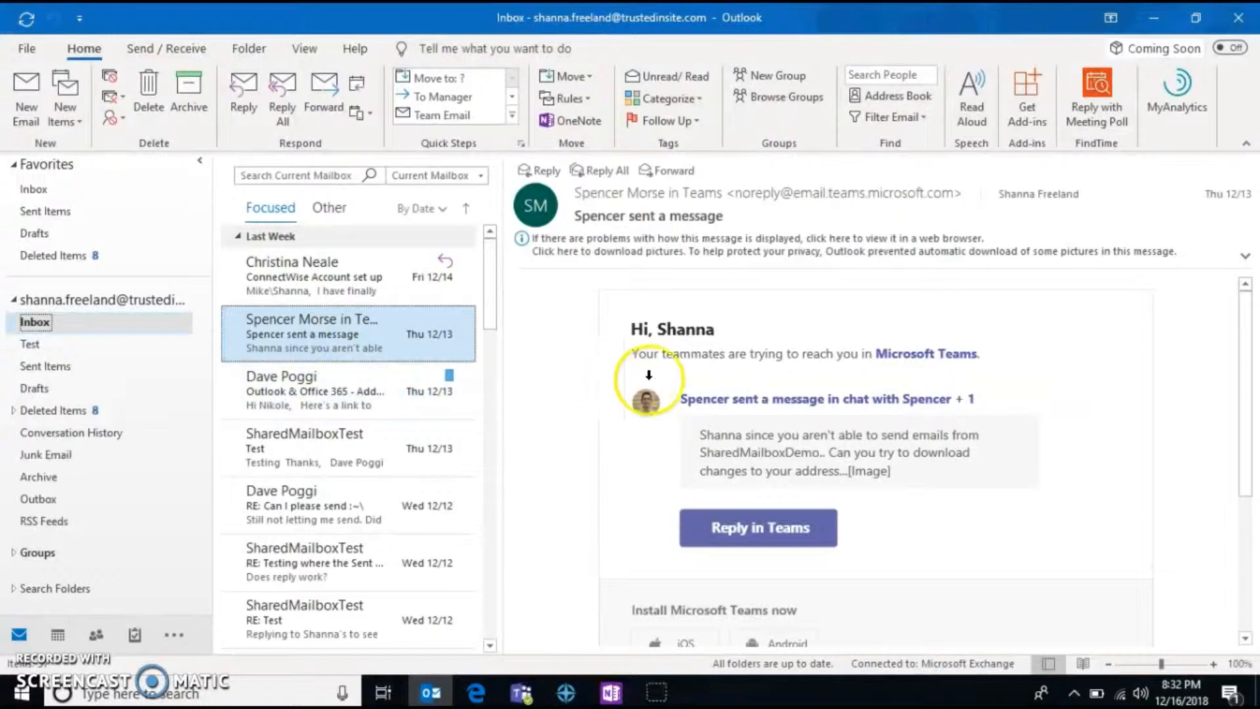
pyautogui.click(363, 389)
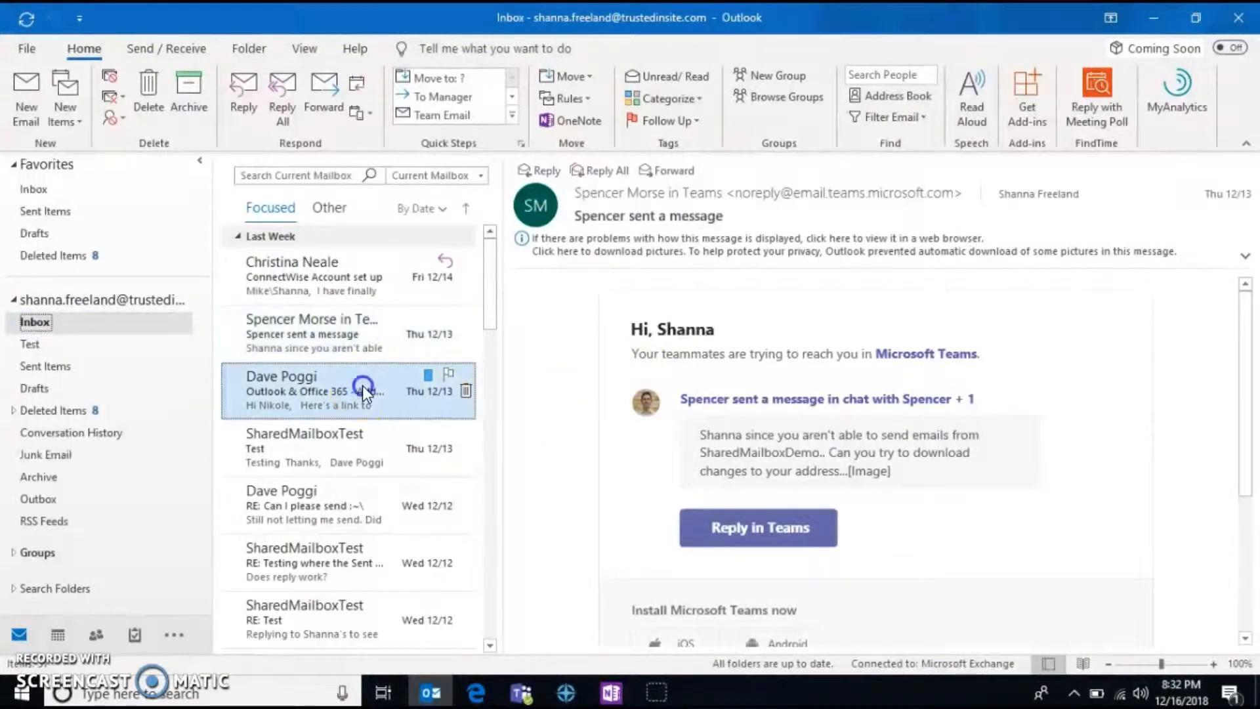
pyautogui.click(368, 431)
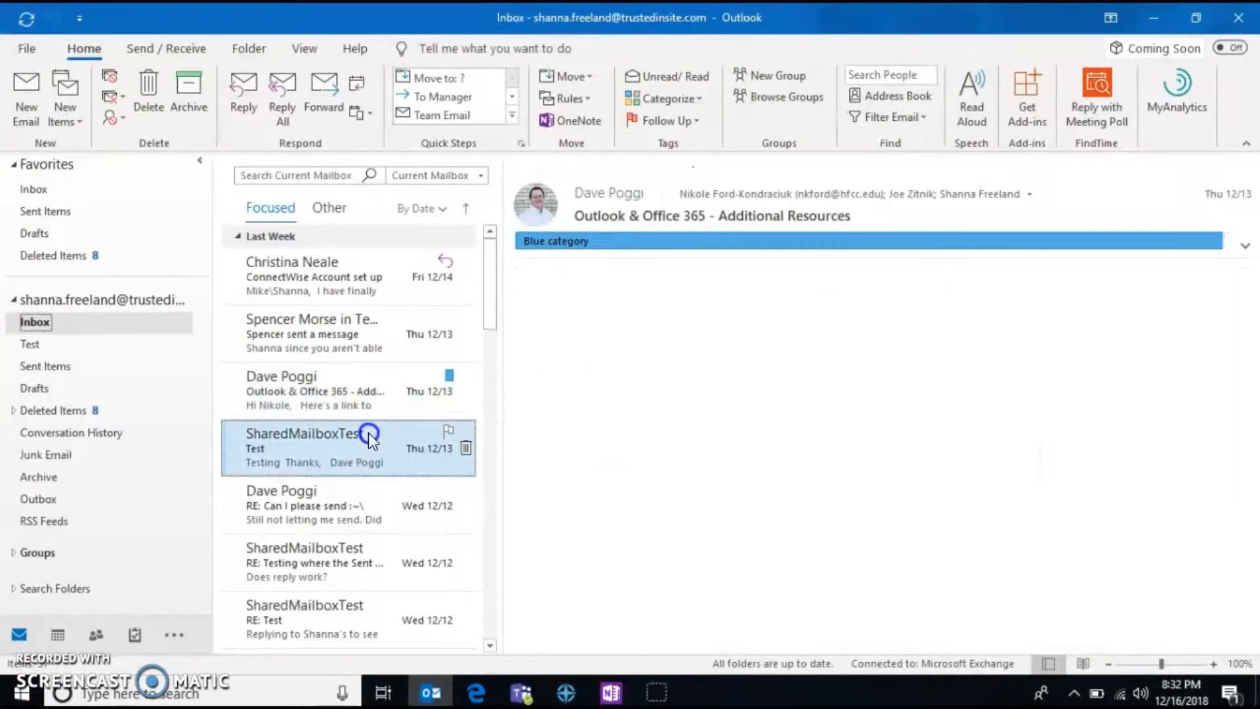
pyautogui.click(348, 310)
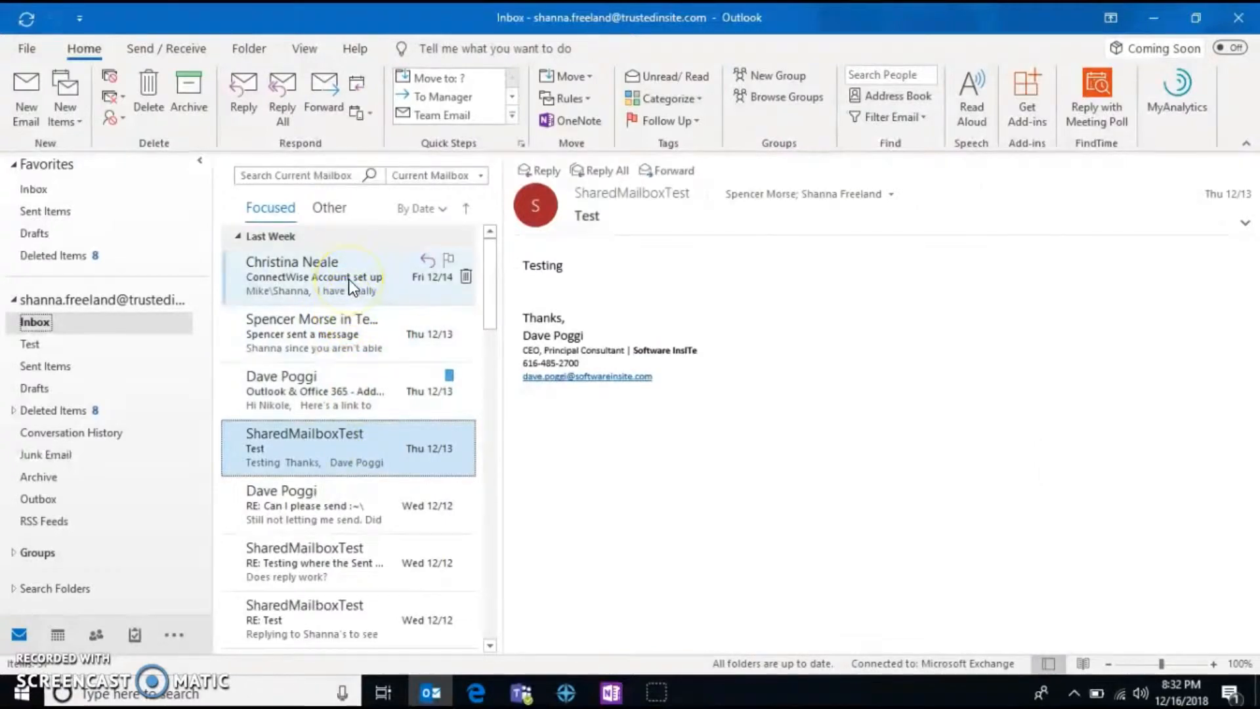
# Rename the Blue category to Test Category in the color categories of the "ConnectWise Account set up" message
pyautogui.rightClick(349, 278)
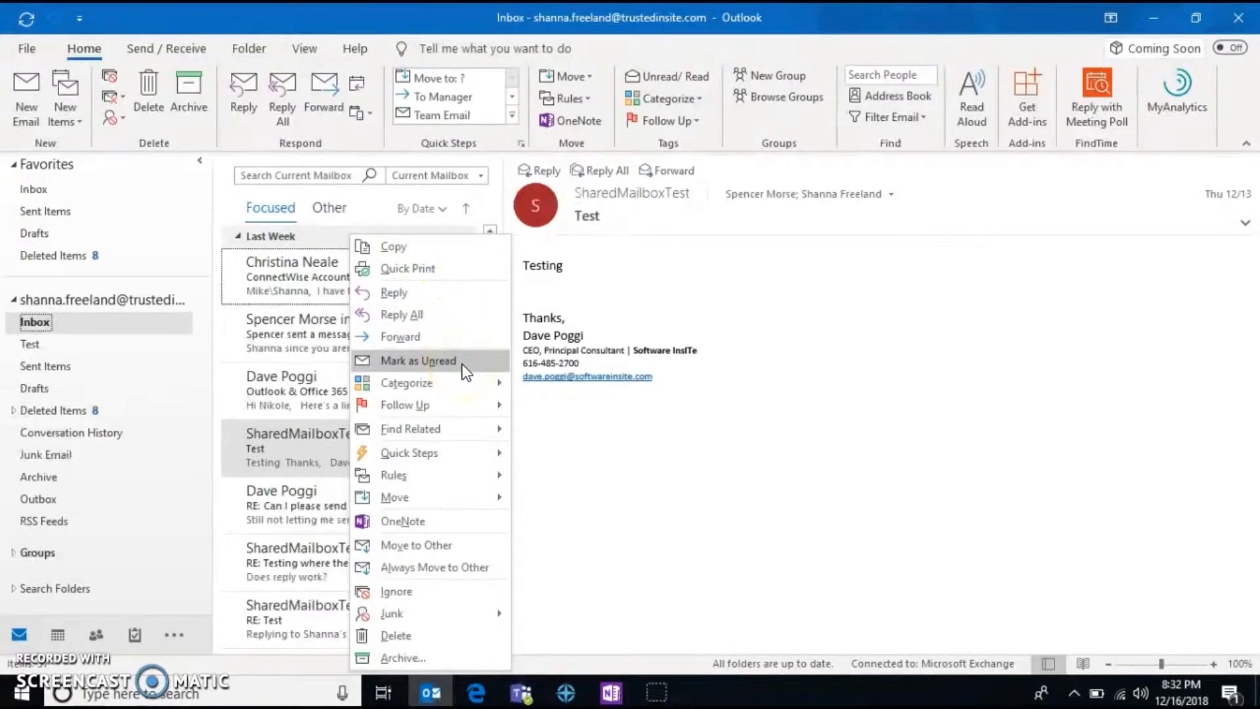
pyautogui.moveTo(422, 399)
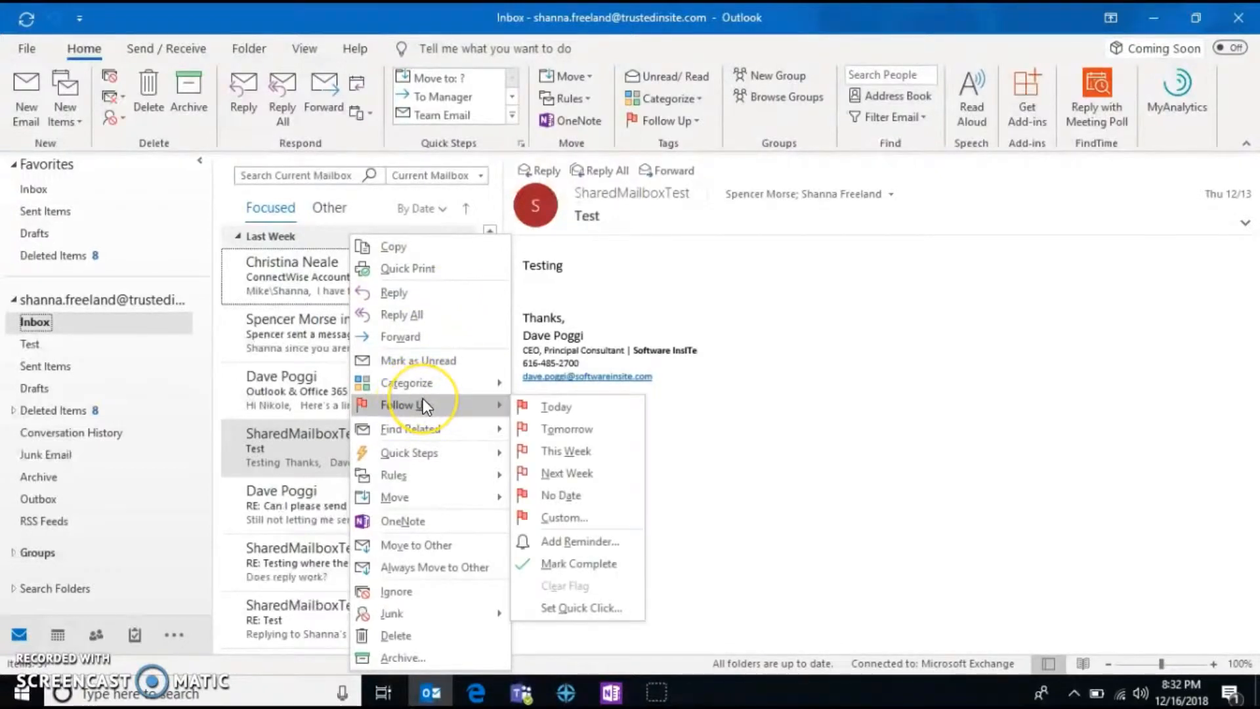
pyautogui.click(499, 386)
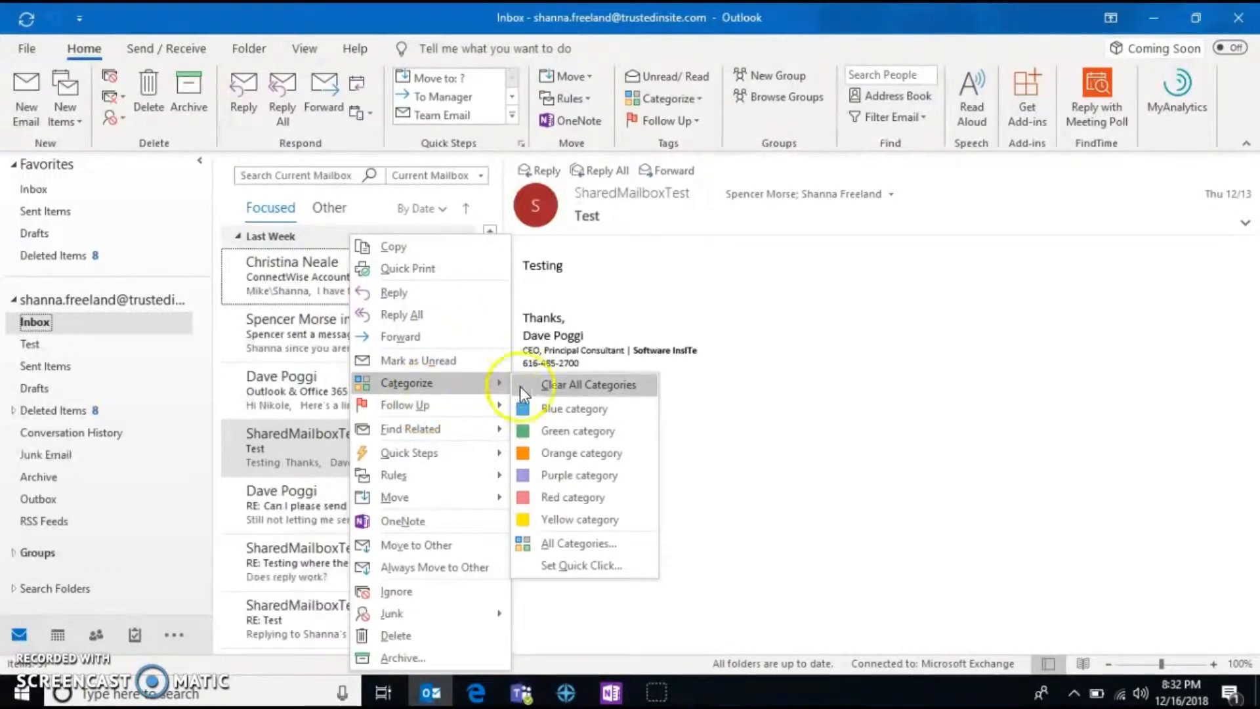
pyautogui.click(588, 544)
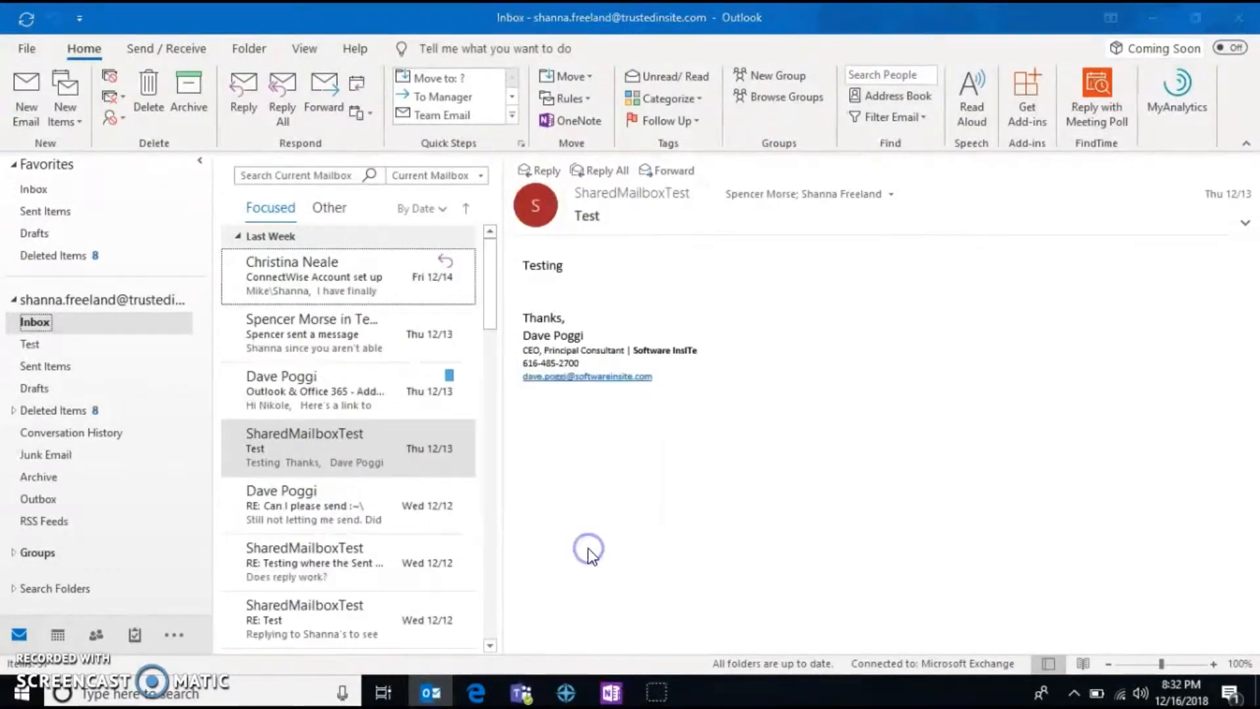
pyautogui.click(806, 279)
pyautogui.write('T')
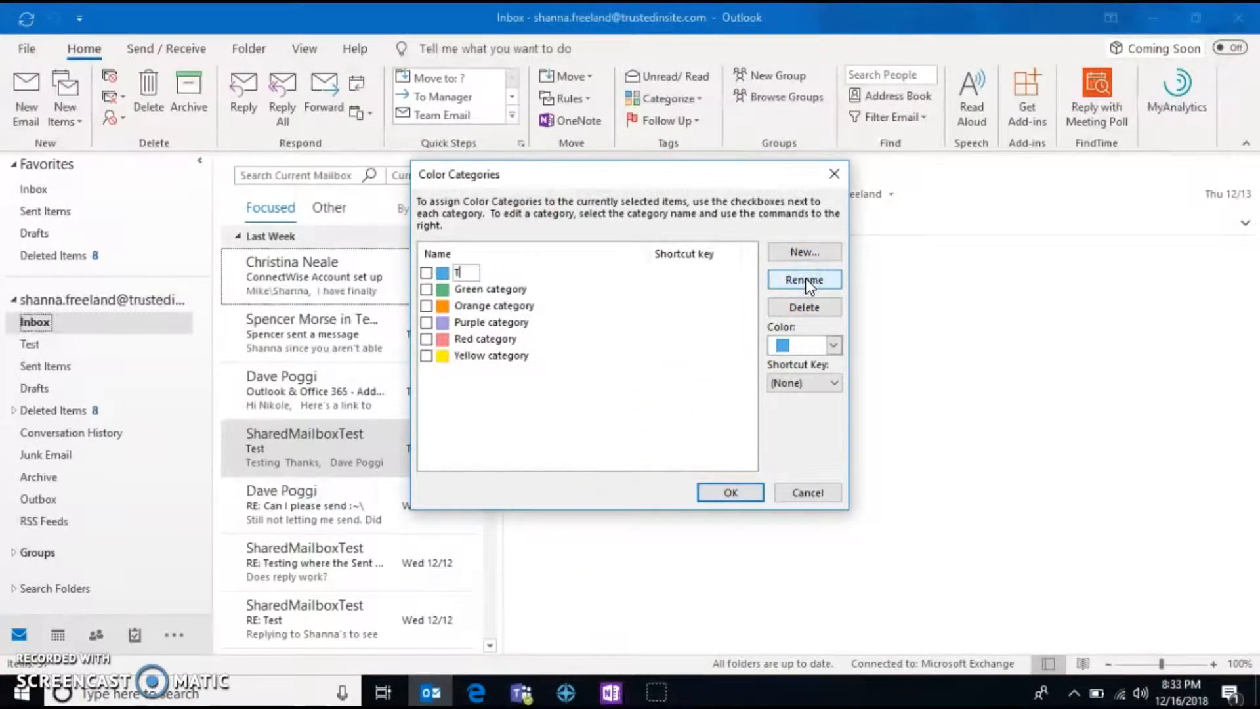
pyautogui.write('est Category')
pyautogui.press('Return')
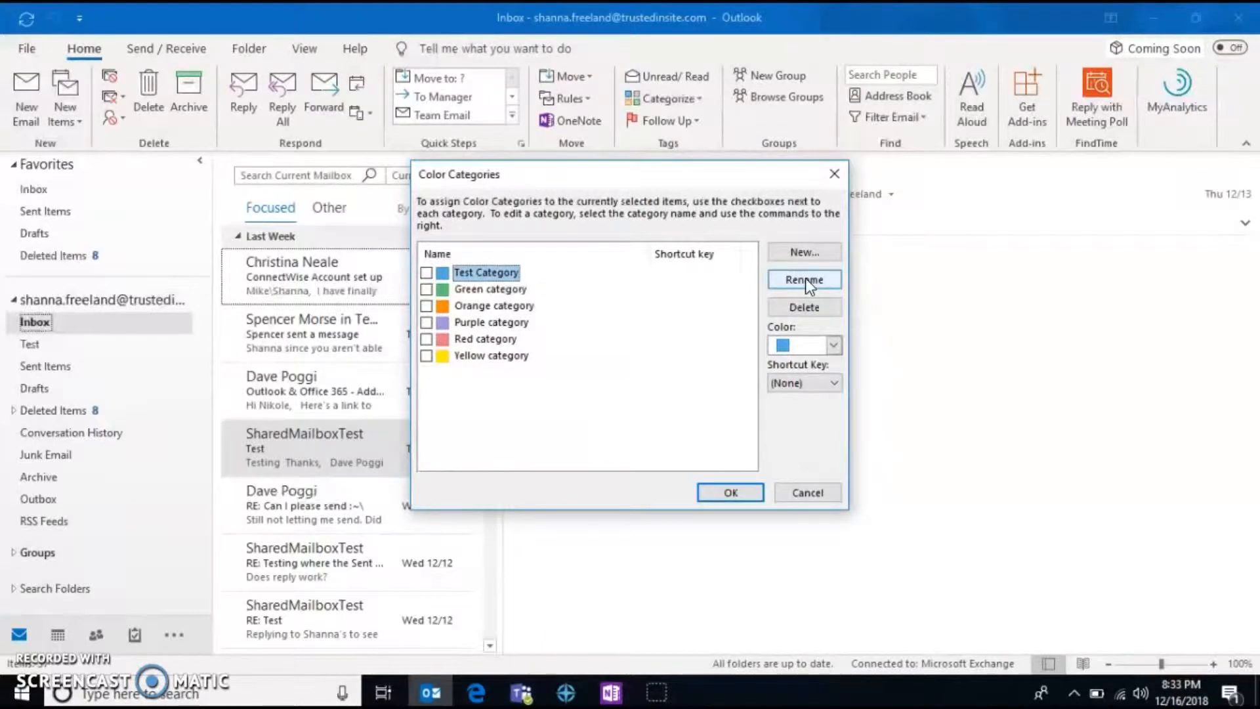
pyautogui.click(745, 493)
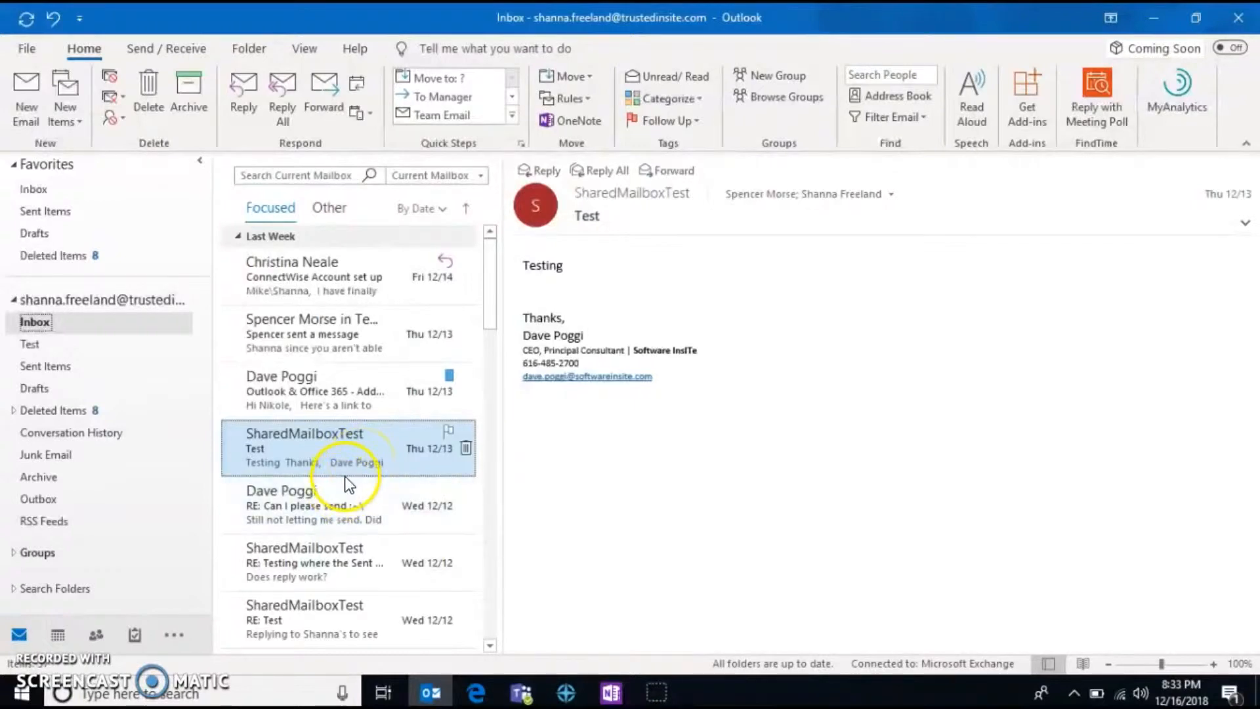
# Assign Test Category to the "RE: Can I please send" message
pyautogui.click(324, 501)
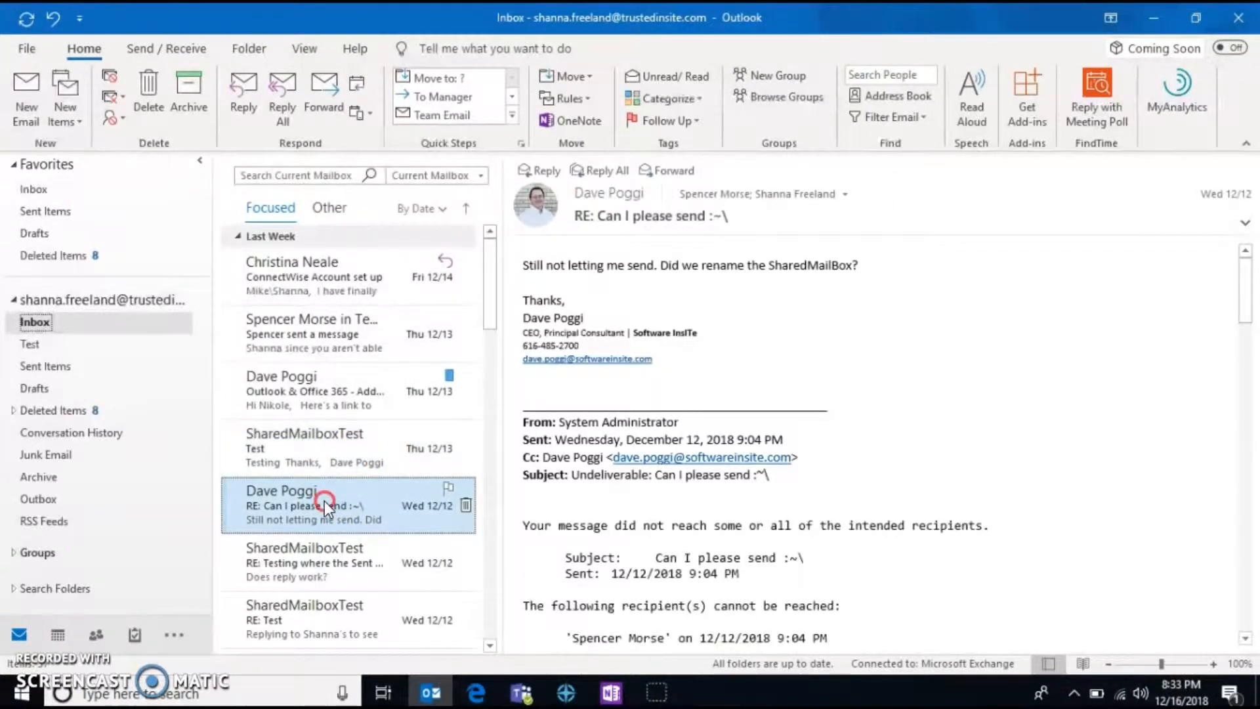
pyautogui.rightClick(324, 501)
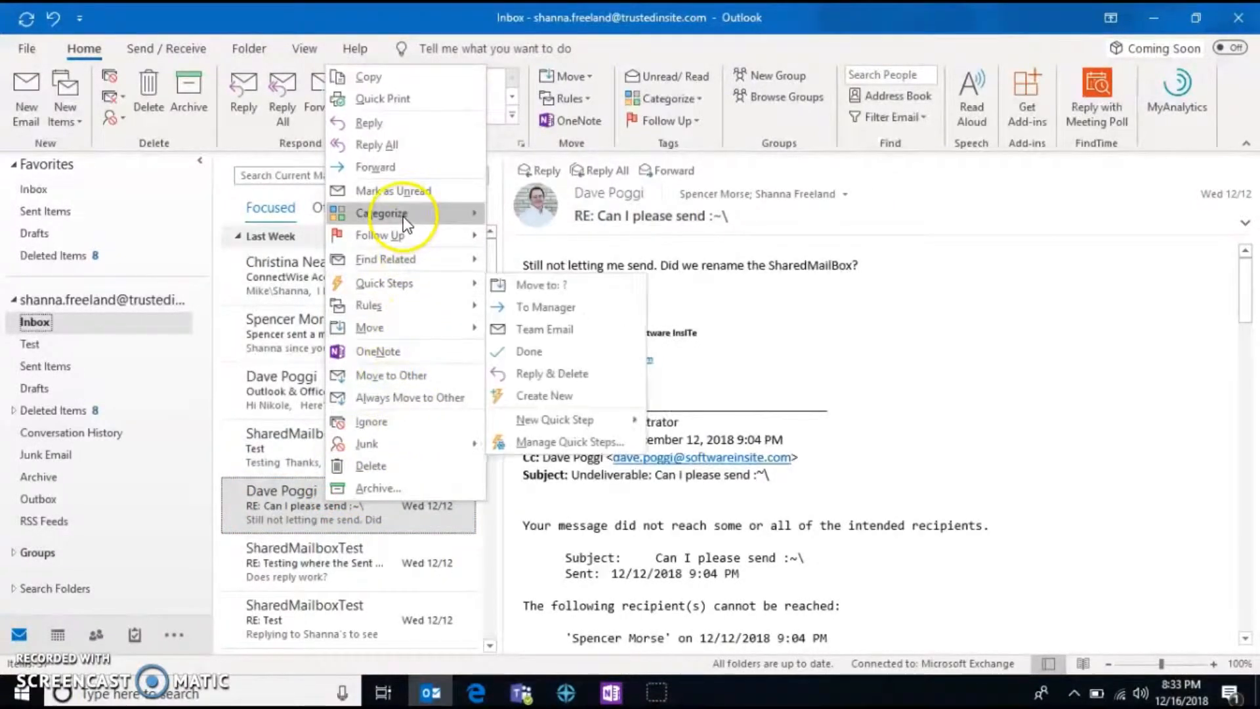
pyautogui.moveTo(403, 216)
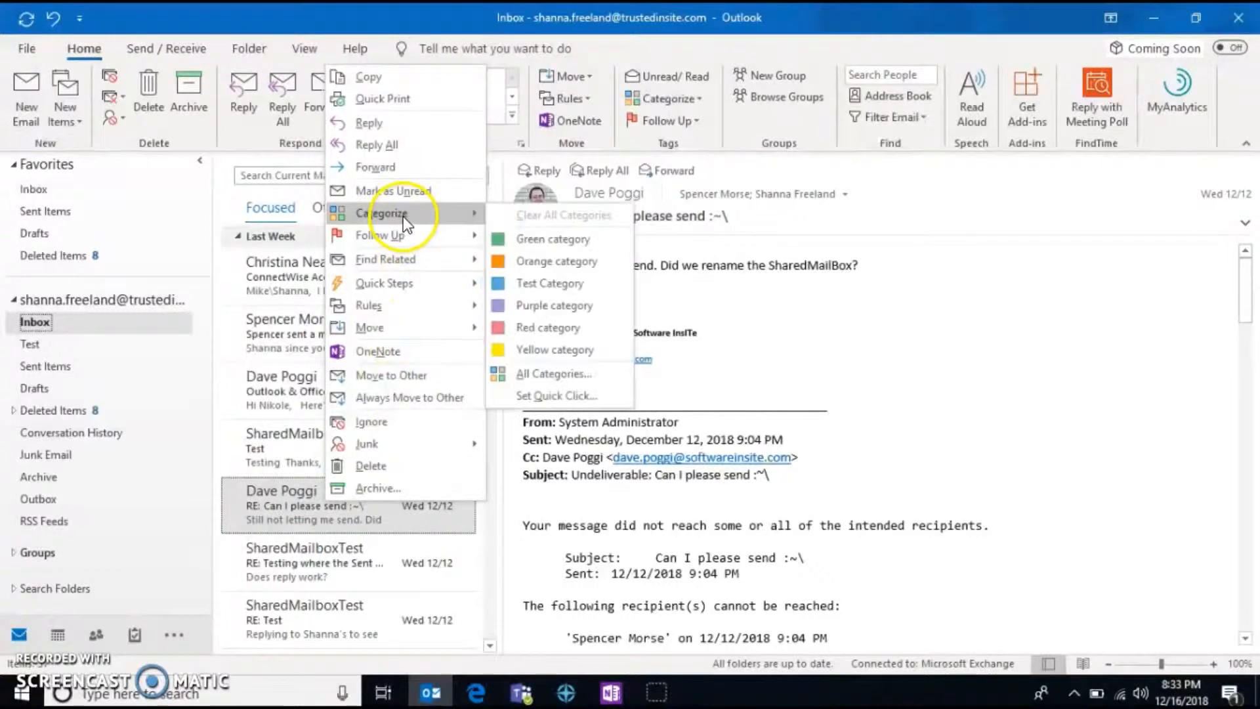
pyautogui.click(550, 283)
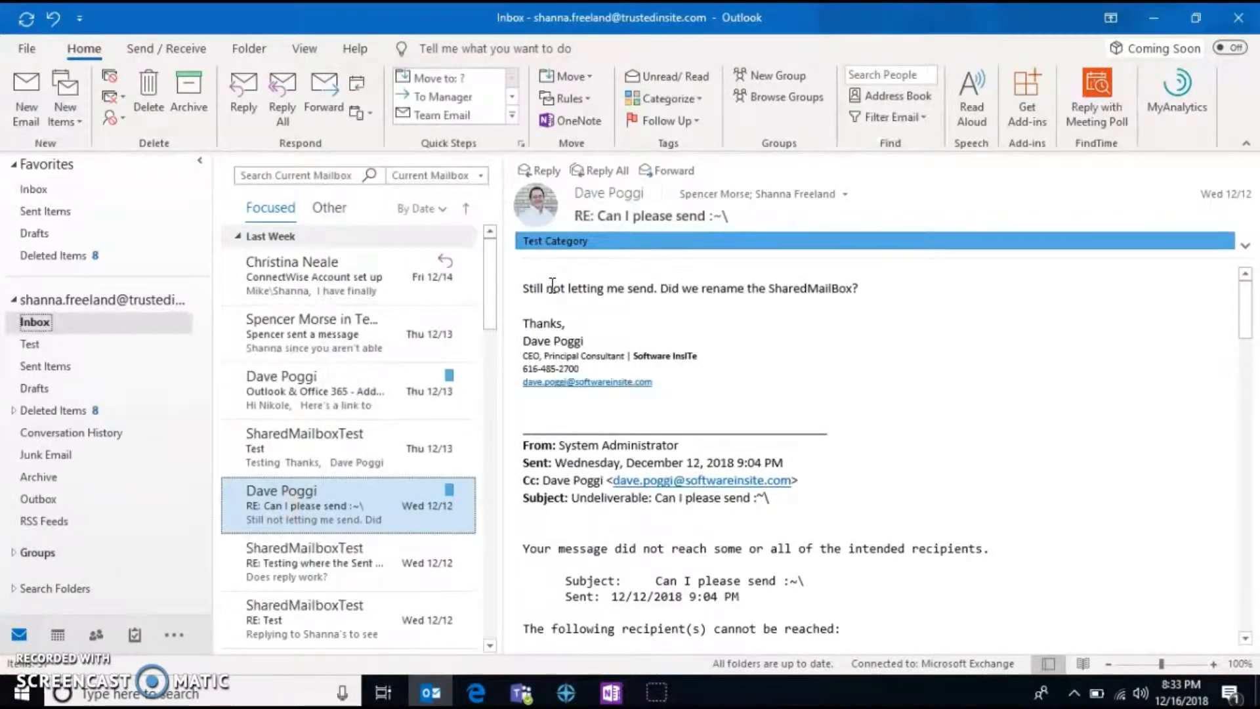
# Flag the "RE: Can I please send" message for follow-up today
pyautogui.click(376, 514)
pyautogui.rightClick(376, 513)
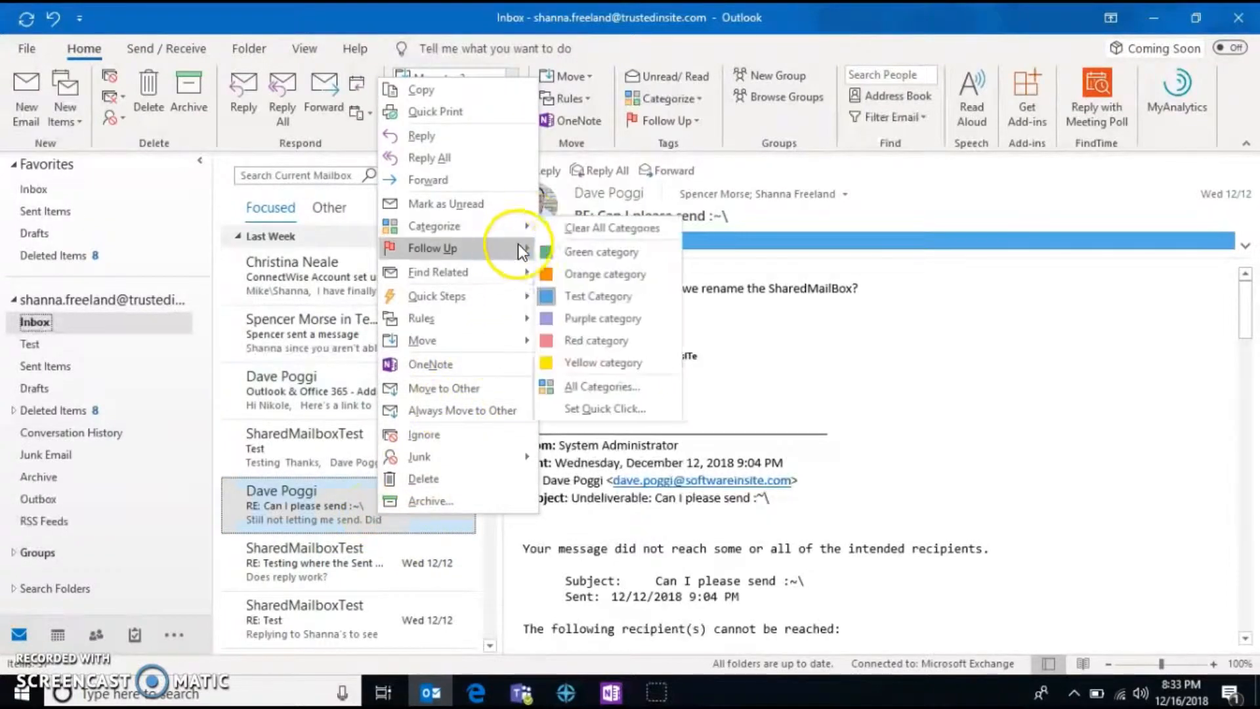
pyautogui.moveTo(504, 247)
pyautogui.click(560, 255)
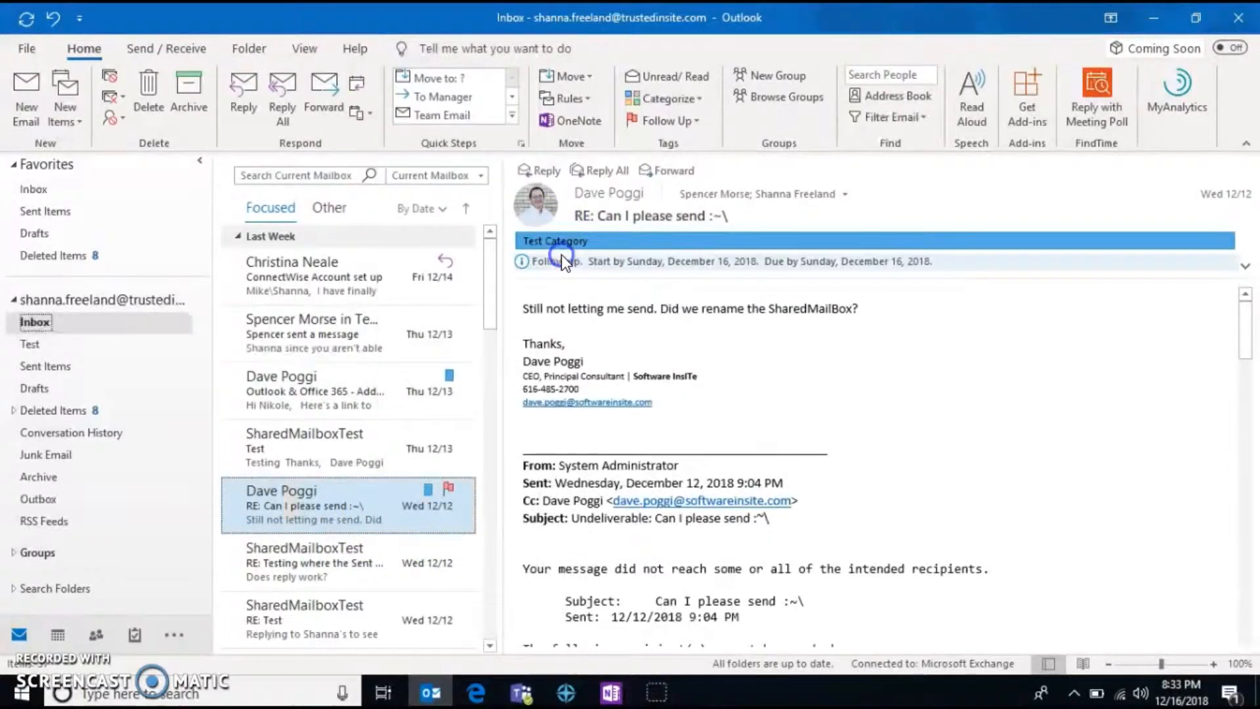
# Mark the follow-up on the "RE: Can I please send" message as complete
pyautogui.click(360, 506)
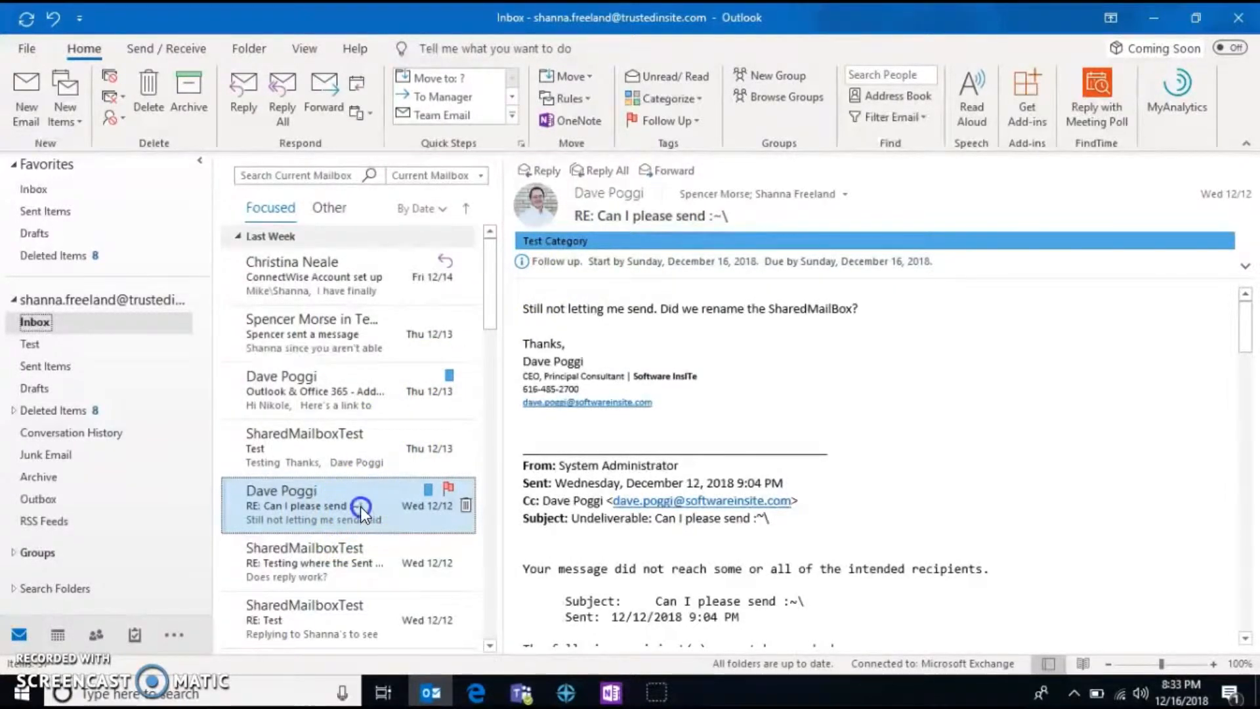
pyautogui.rightClick(361, 507)
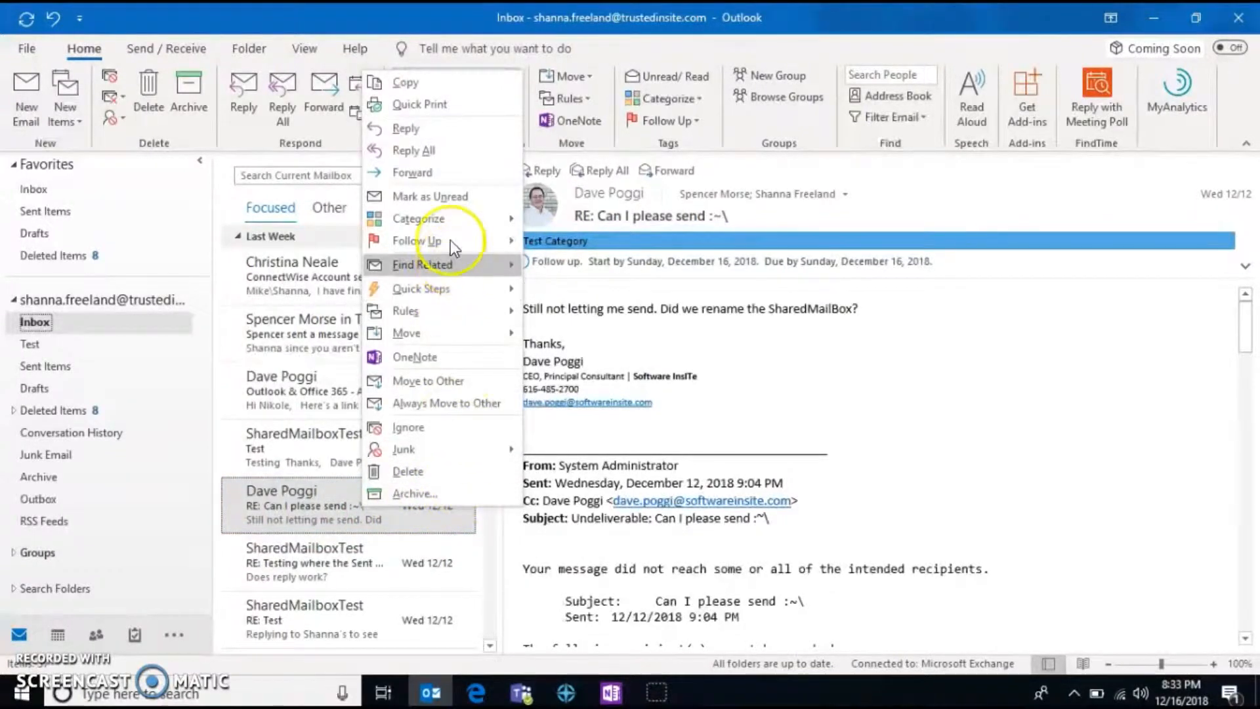
pyautogui.moveTo(468, 240)
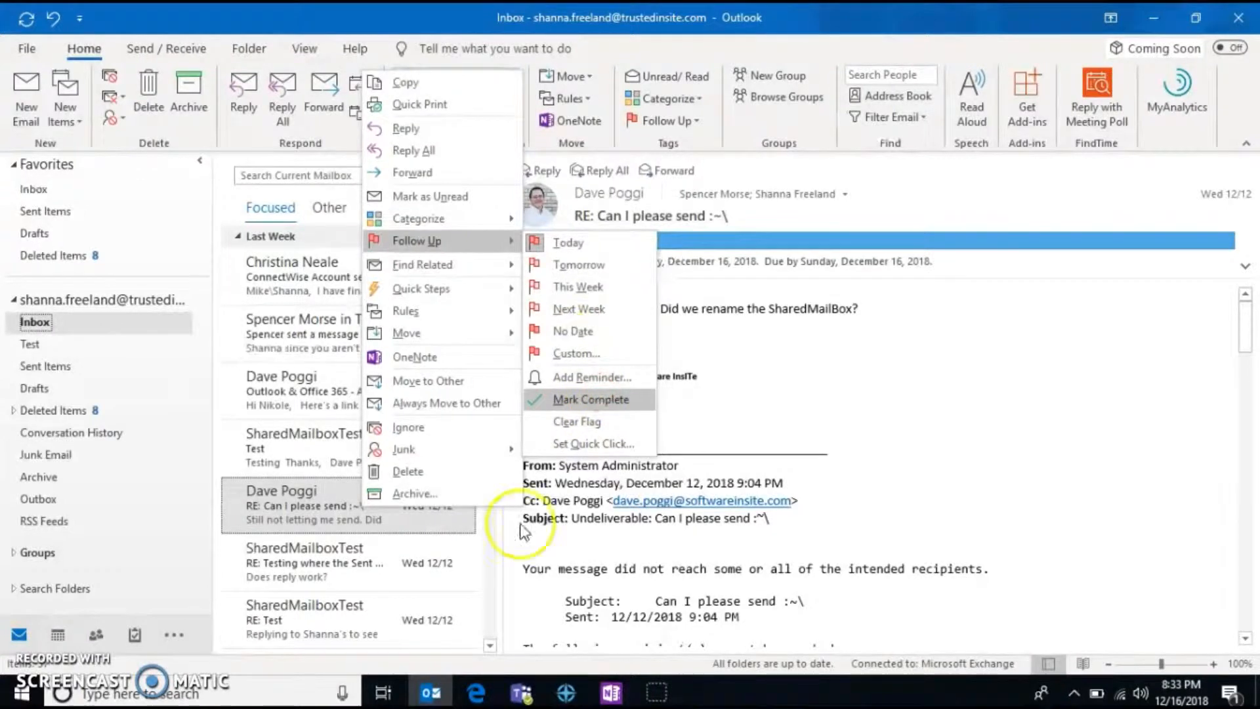
pyautogui.click(579, 399)
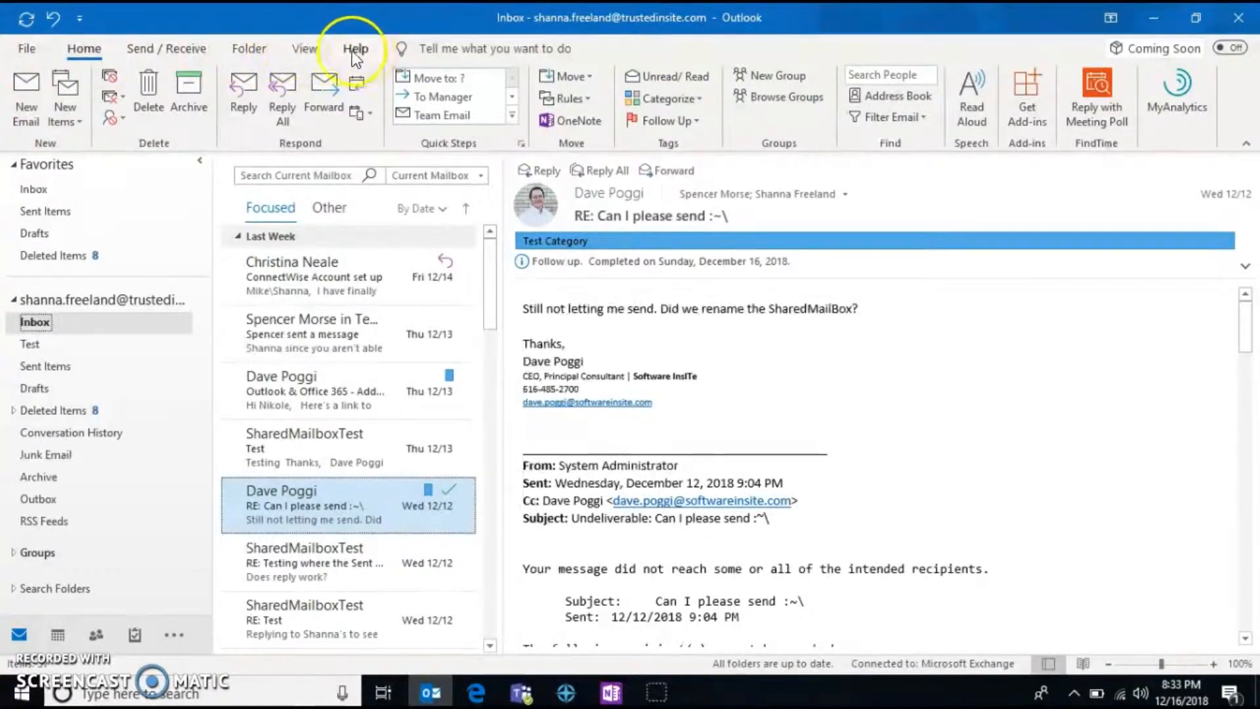
# Try the Inbox without Focused Inbox, switching between its Unread and All filters, and turn Focused Inbox back on
pyautogui.click(298, 50)
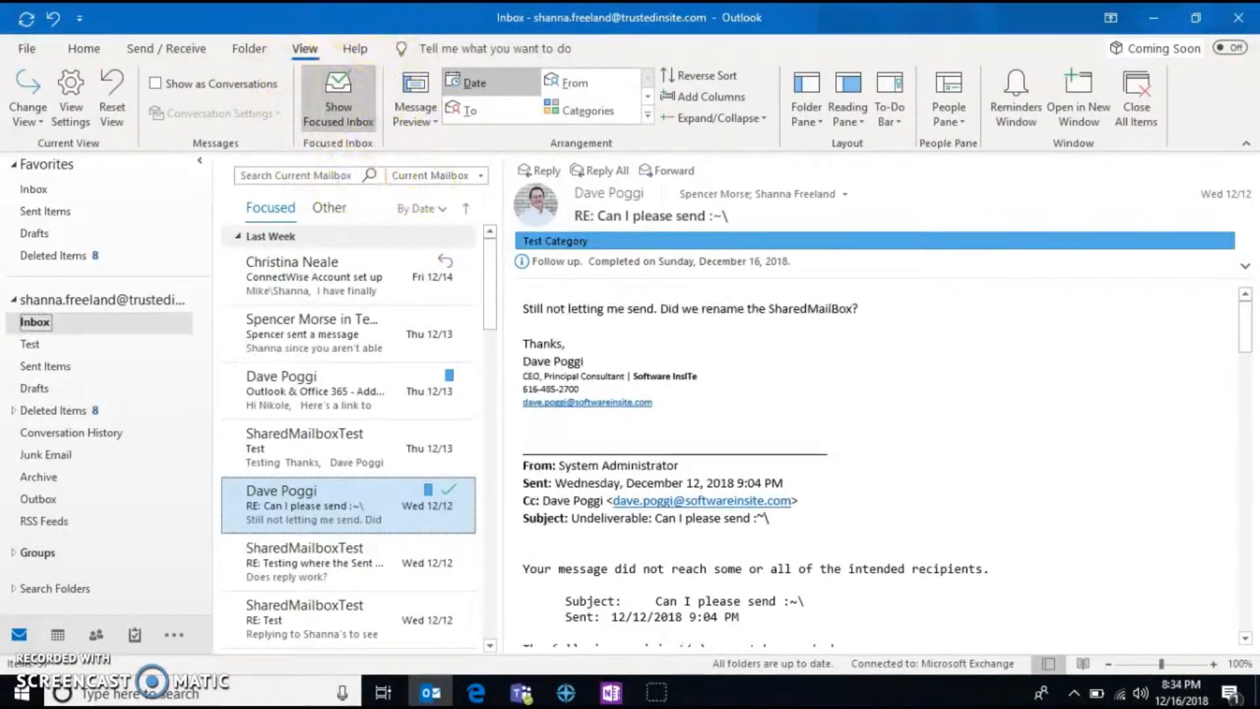
pyautogui.click(330, 105)
pyautogui.click(330, 105)
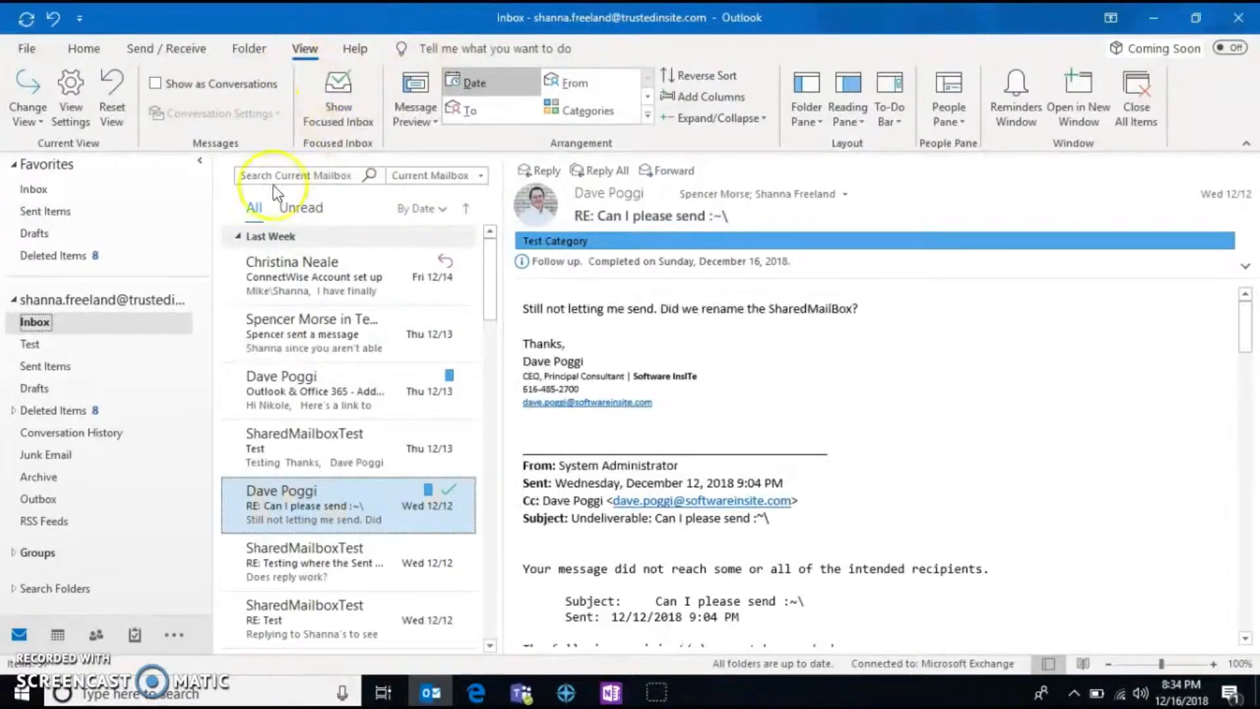
pyautogui.click(298, 208)
pyautogui.click(254, 208)
pyautogui.click(357, 111)
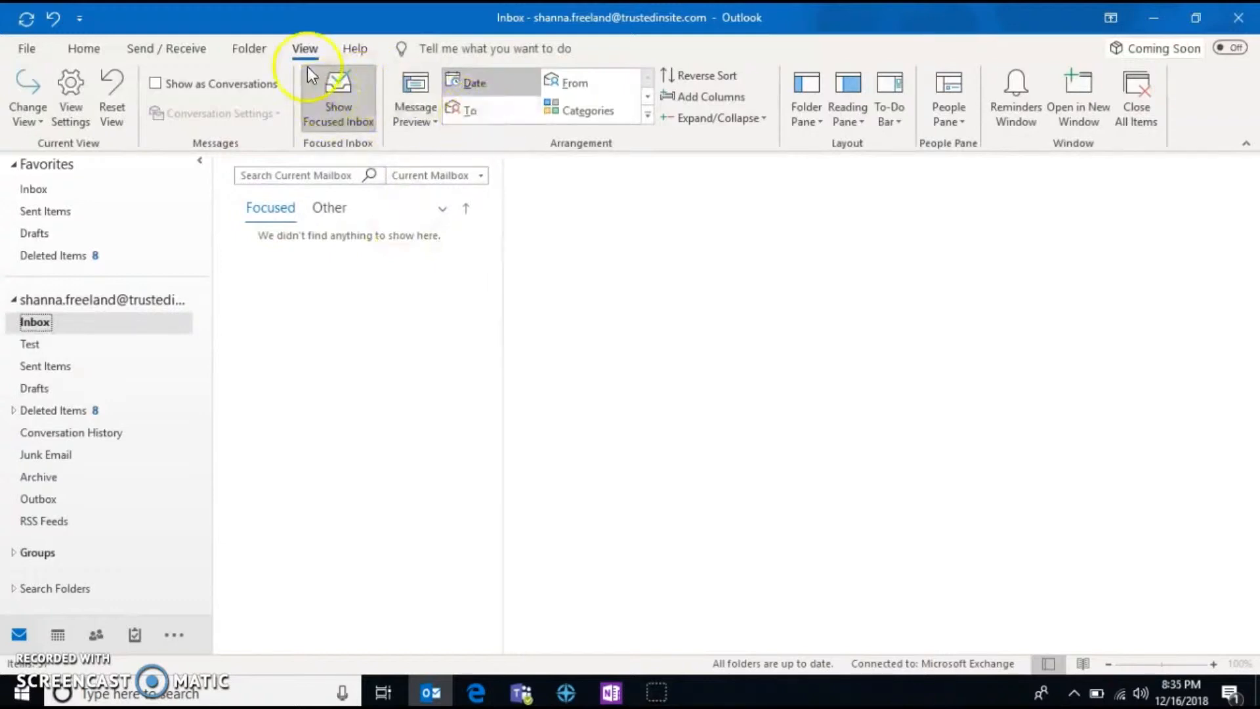
# Turn the Reading Pane off and reopen the Inbox with its Focused messages
pyautogui.click(809, 120)
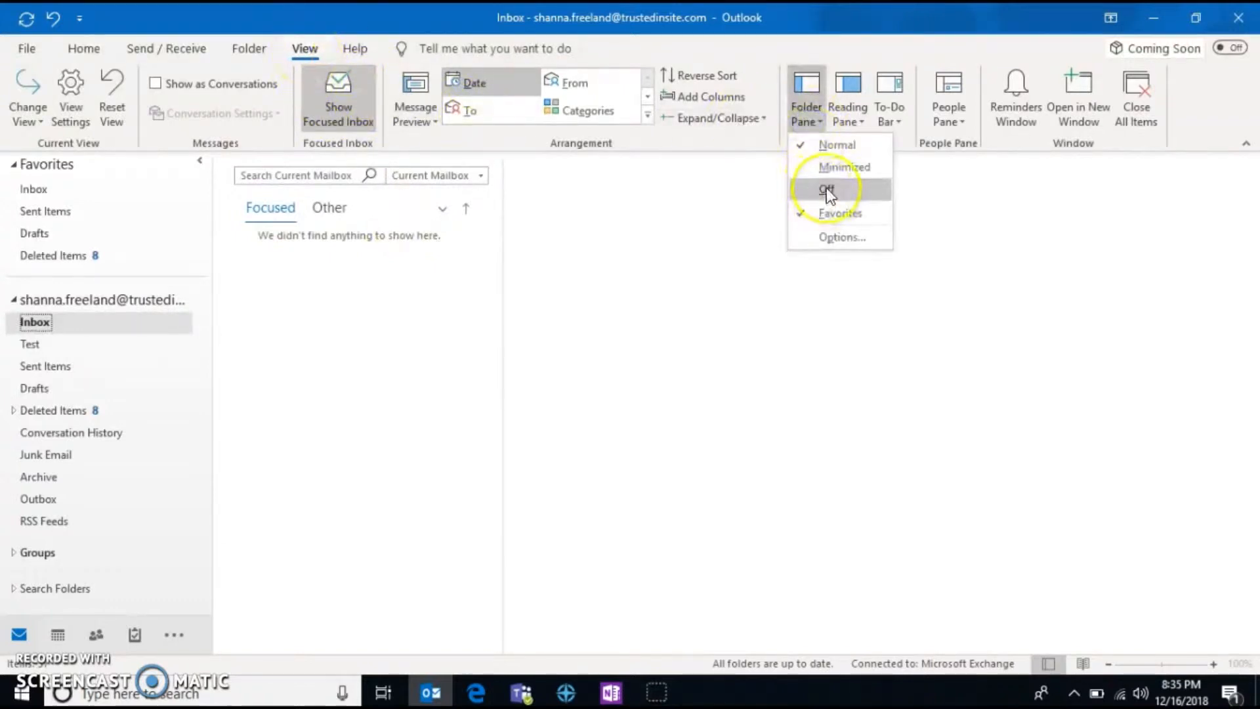
pyautogui.click(860, 119)
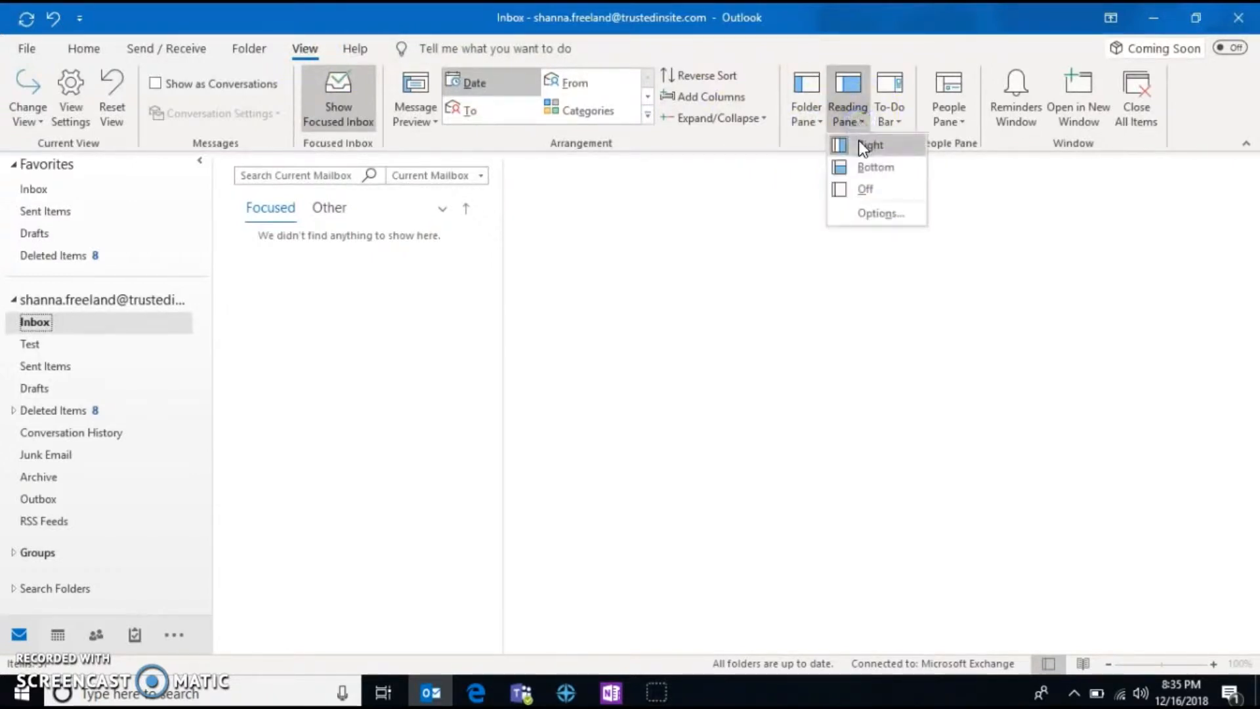
pyautogui.rightClick(860, 172)
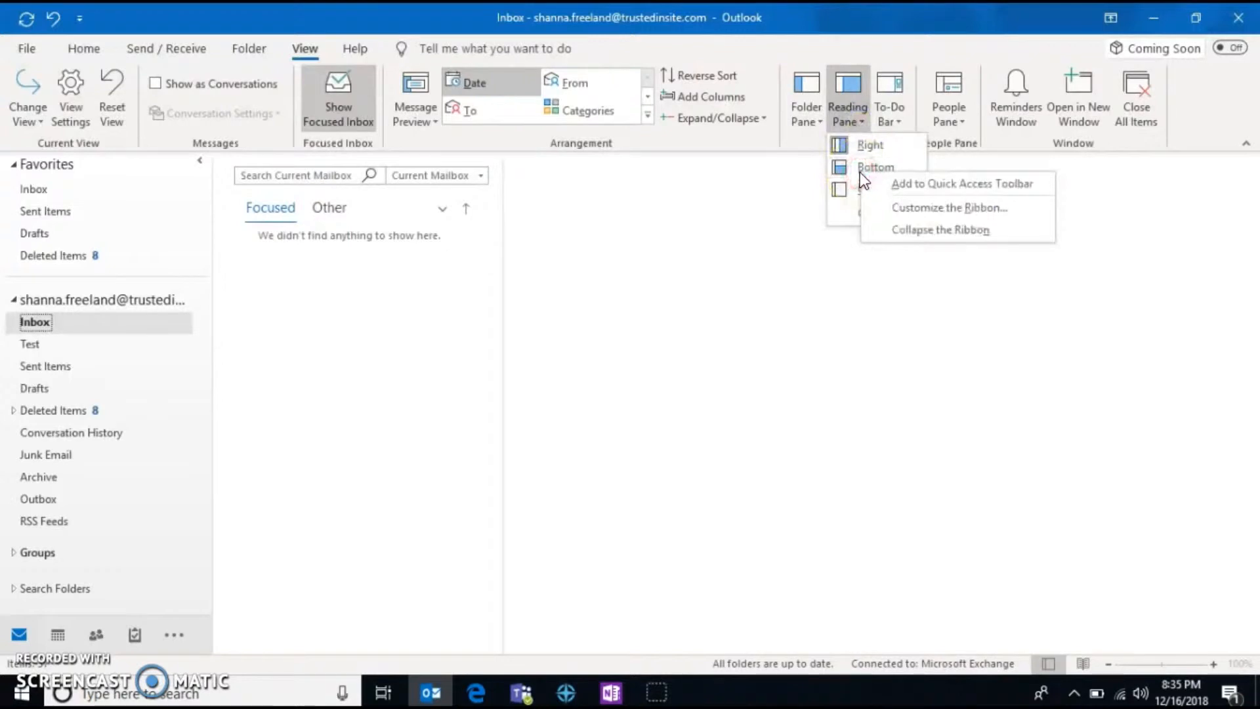
pyautogui.click(840, 190)
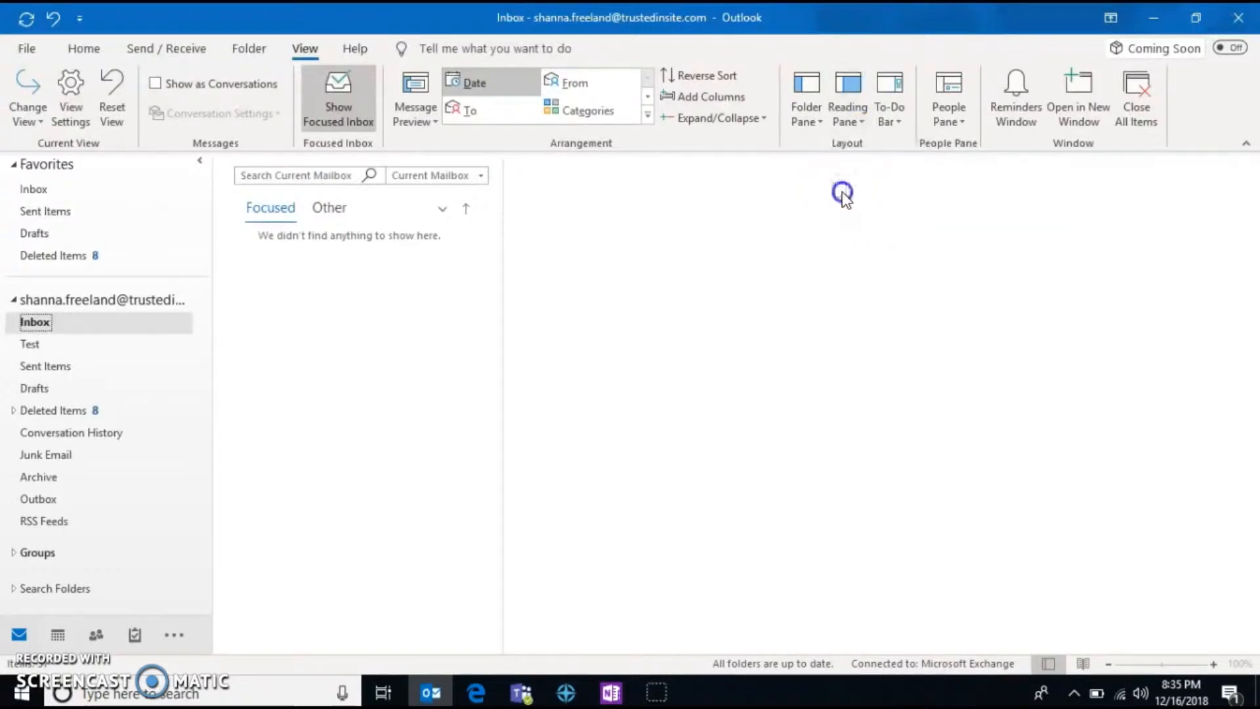
pyautogui.click(270, 207)
pyautogui.click(26, 320)
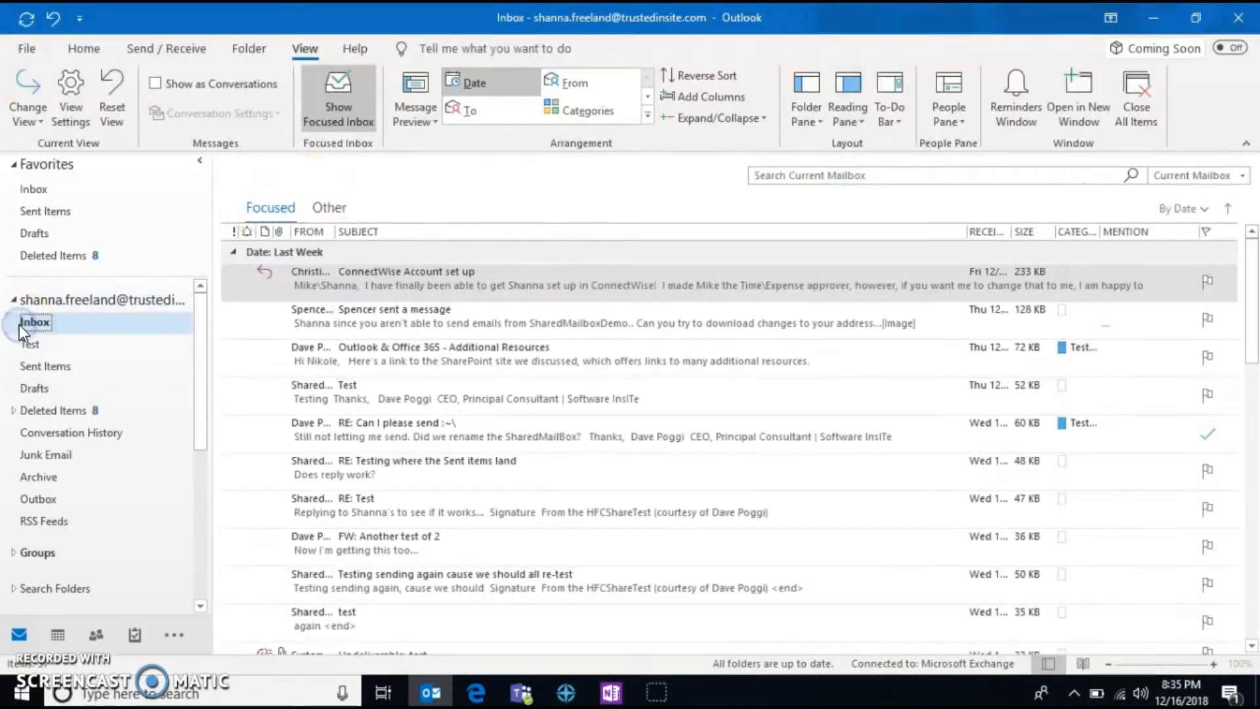
# Show the calendar and tasks in the To-Do Bar and turn the Reading Pane back on to the right of the messages
pyautogui.click(891, 110)
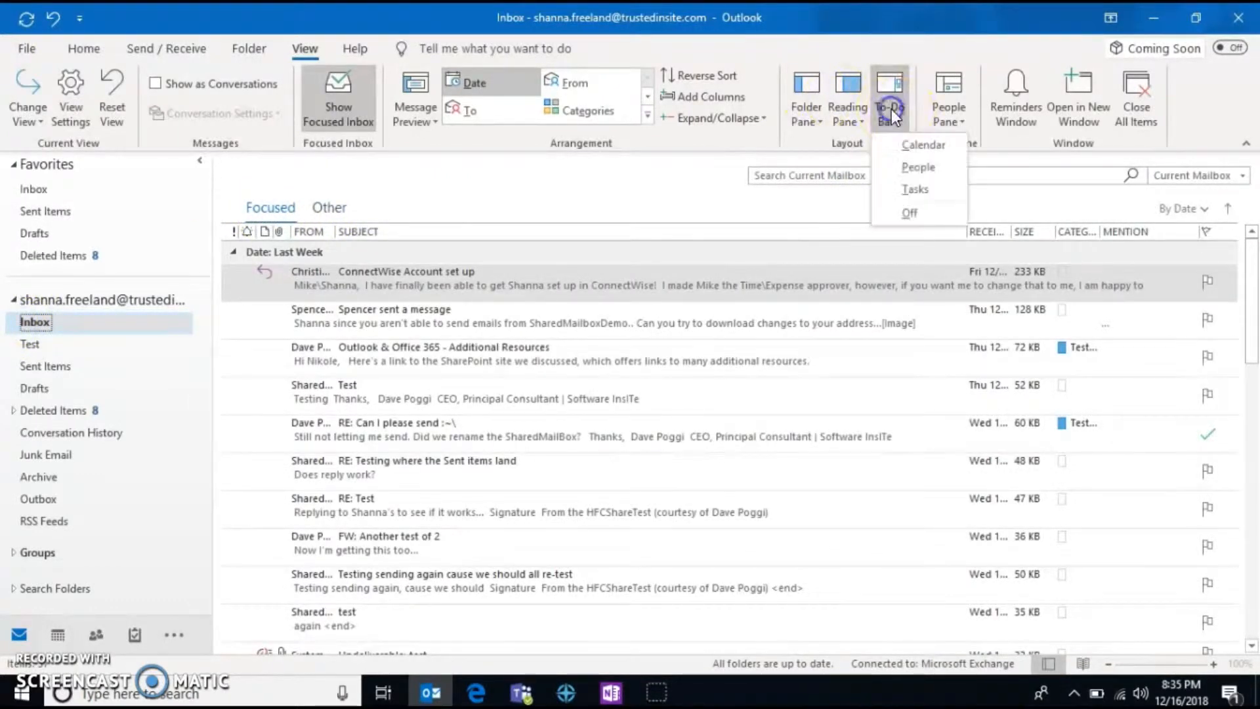
pyautogui.click(928, 150)
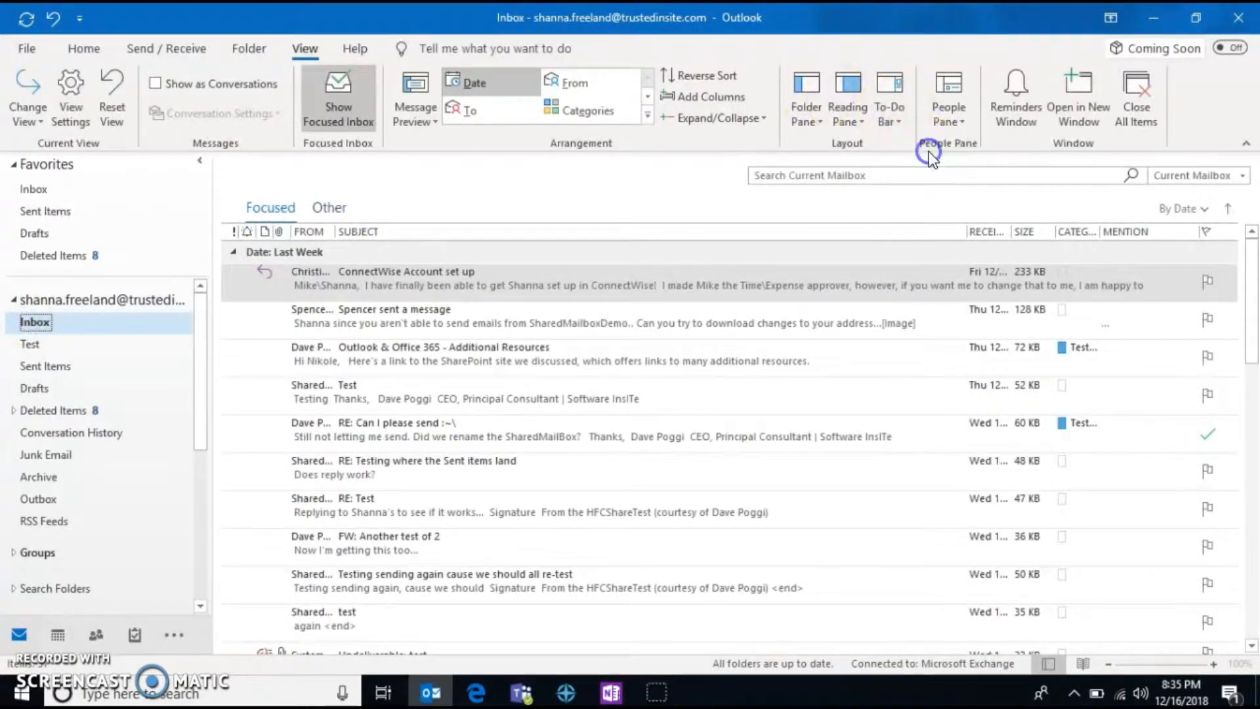
pyautogui.click(880, 109)
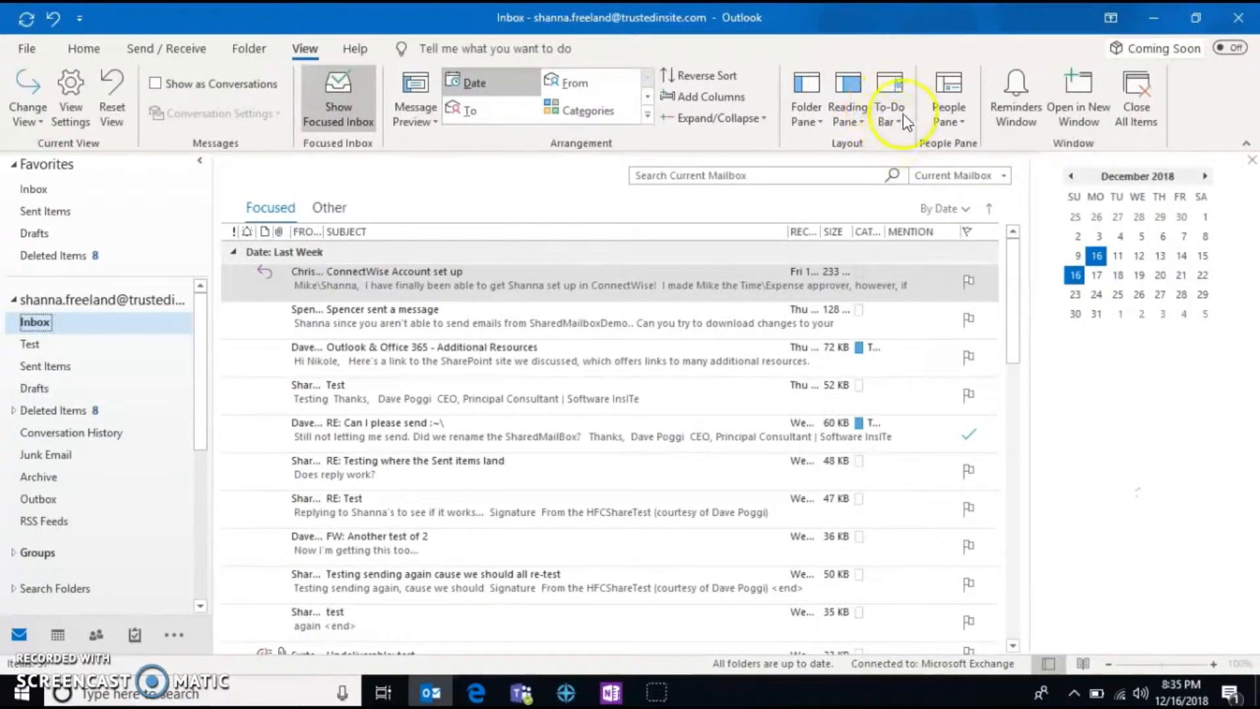
pyautogui.click(895, 122)
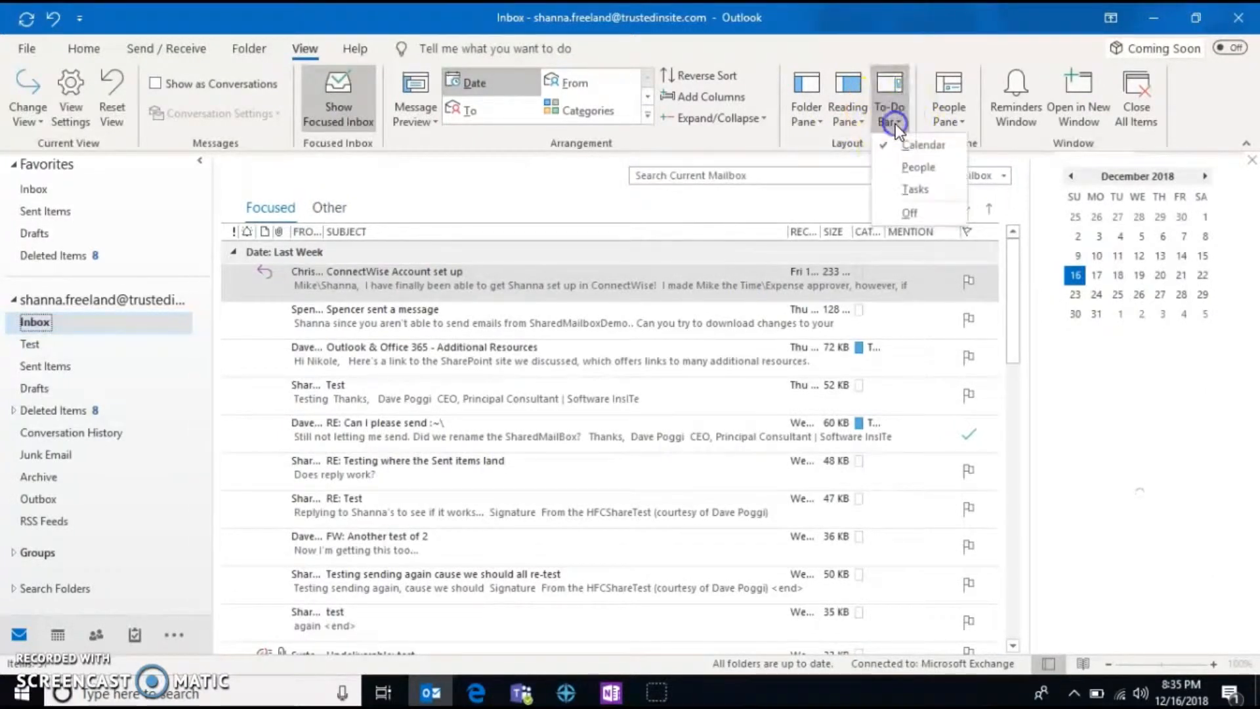
pyautogui.click(916, 190)
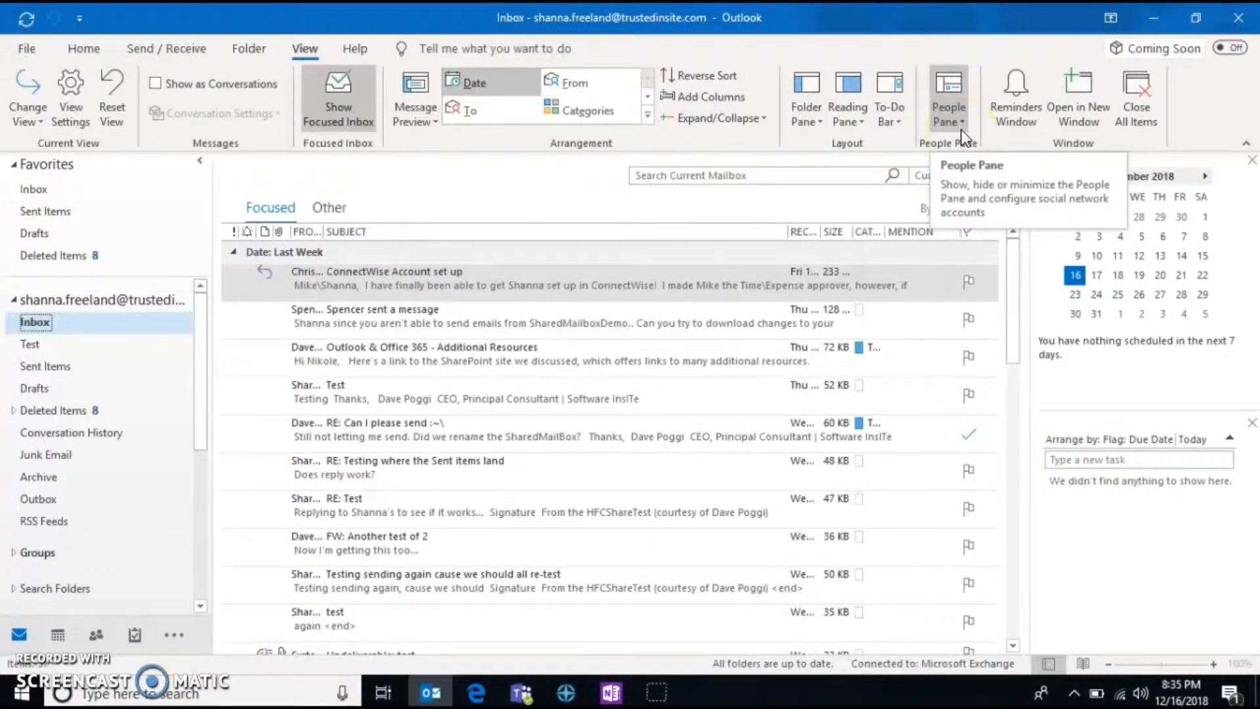
pyautogui.click(844, 107)
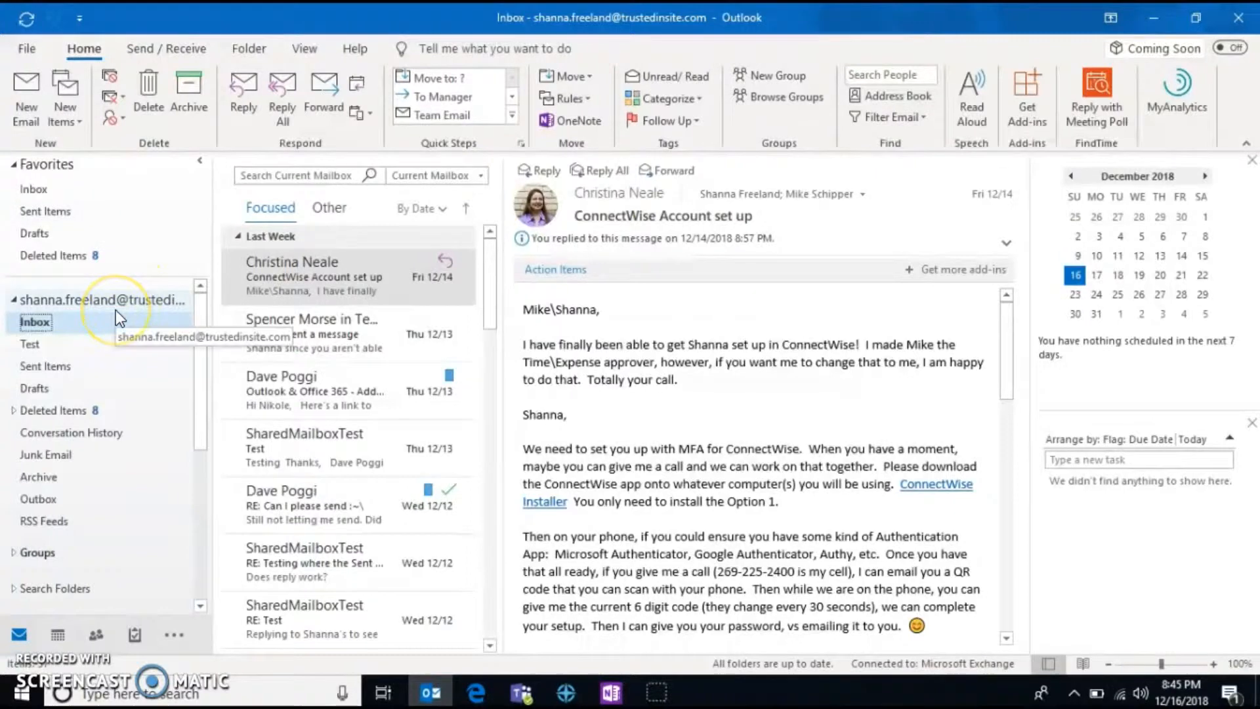
# Start a new email and add the intended colleague from the address book as its To recipient
pyautogui.click(24, 96)
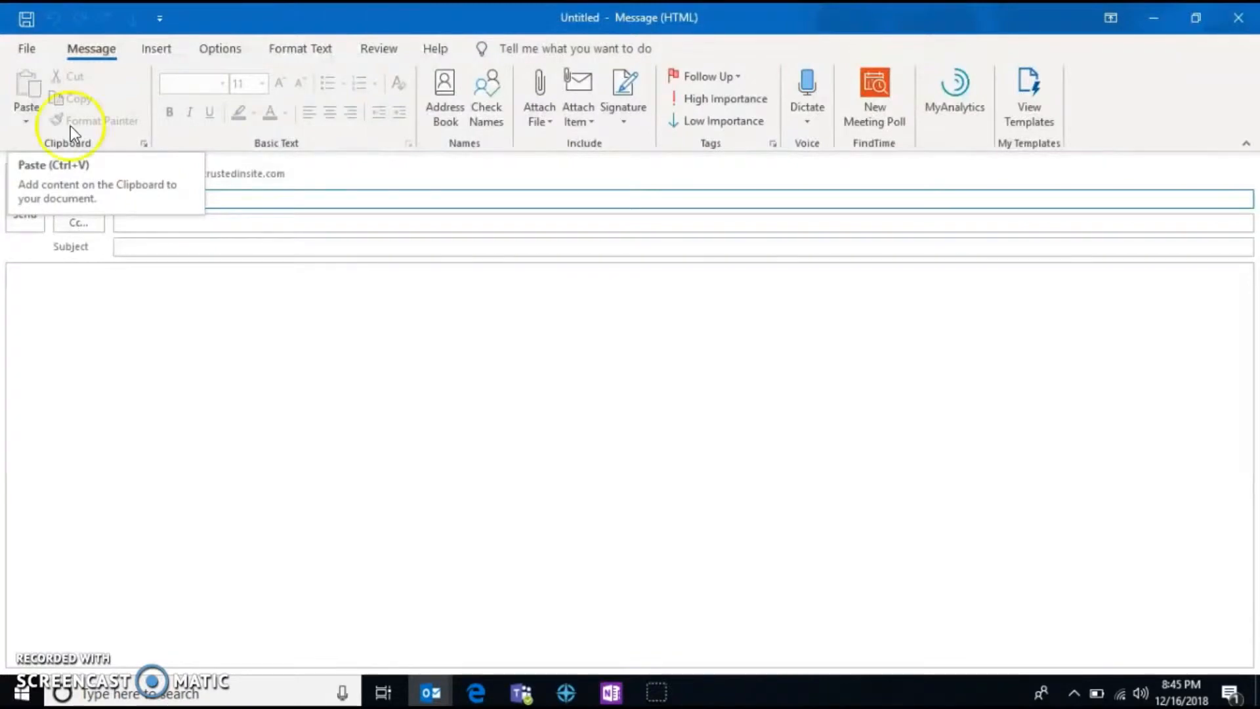
pyautogui.click(131, 200)
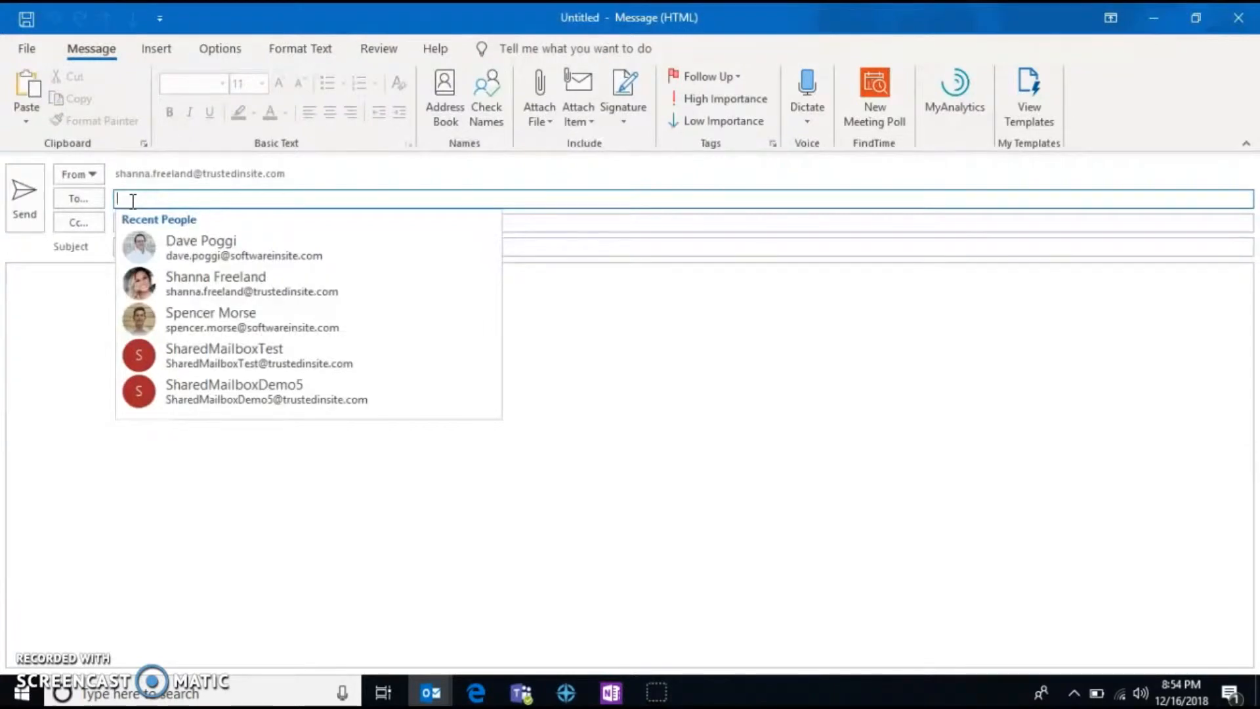
pyautogui.click(79, 197)
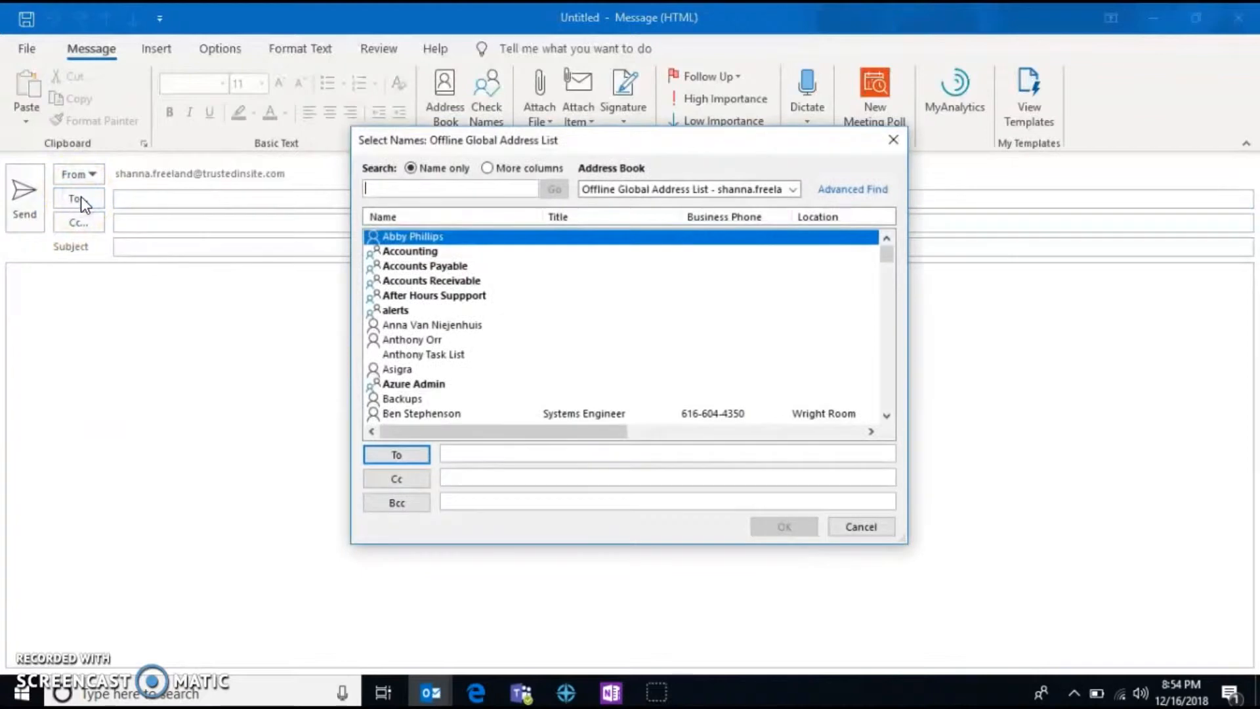
pyautogui.write('Spen')
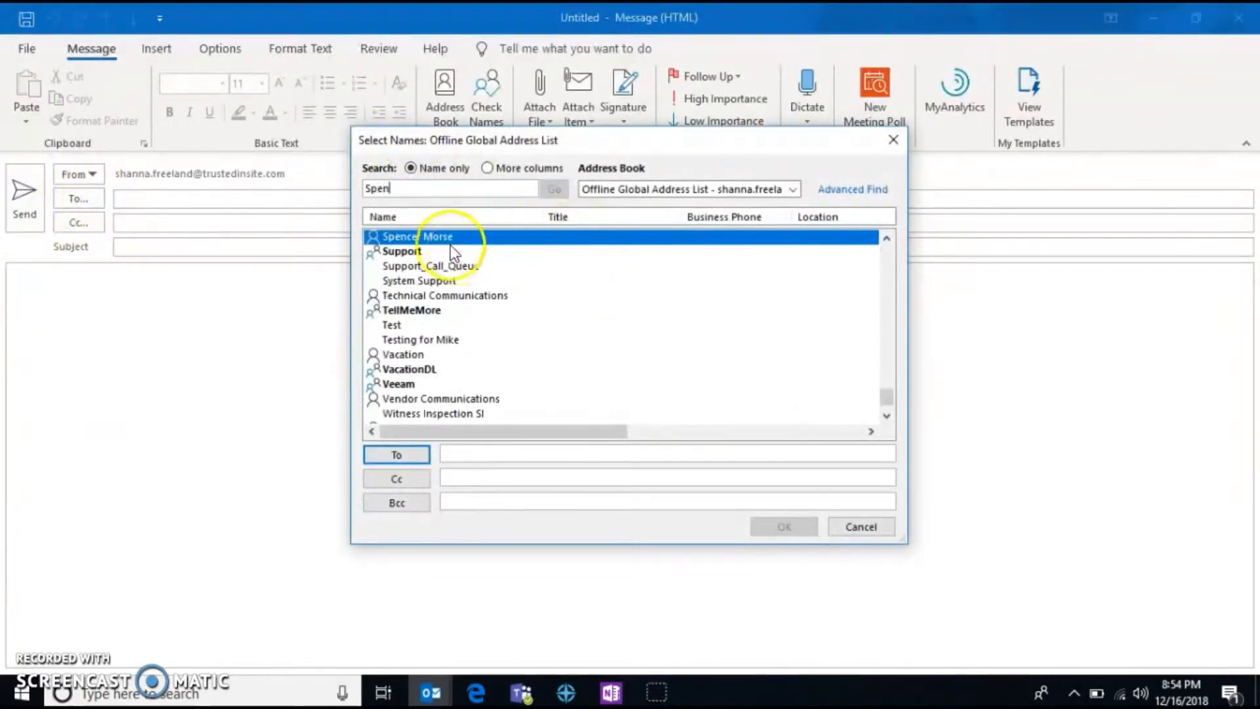
pyautogui.doubleClick(448, 239)
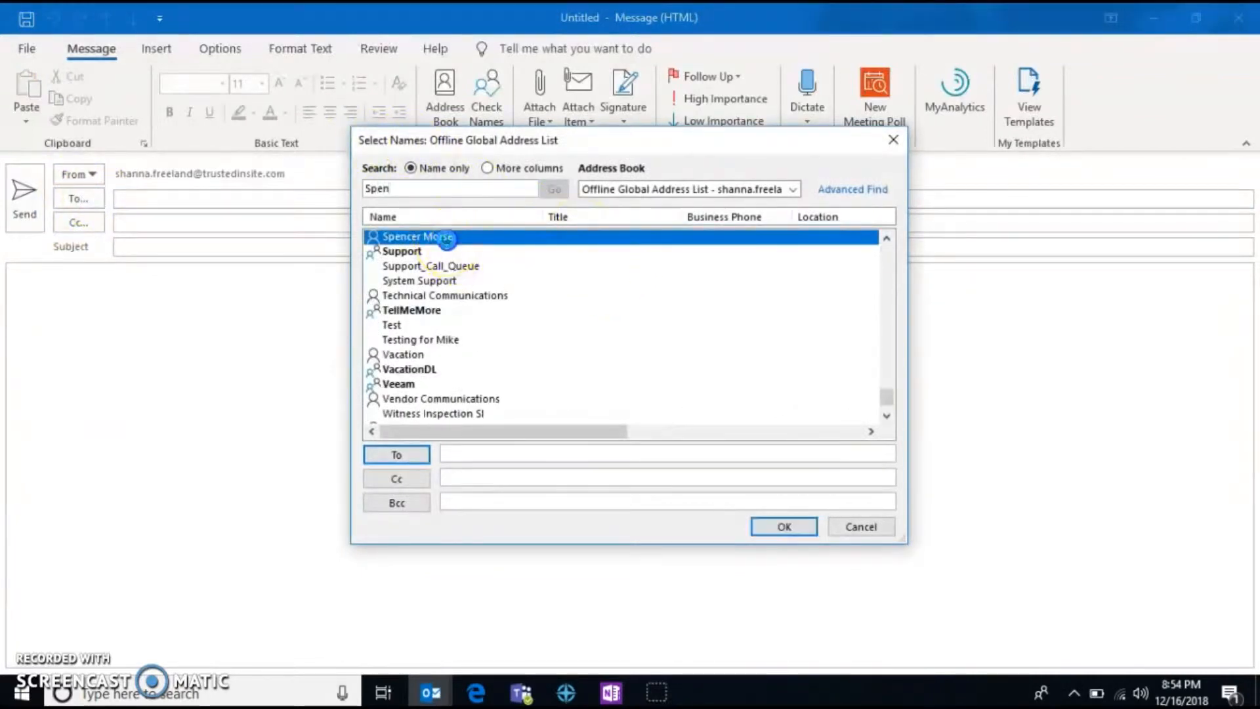
# Find the second colleague in the address book, add them as the Cc recipient and confirm both recipients
pyautogui.doubleClick(394, 189)
pyautogui.write('Dav')
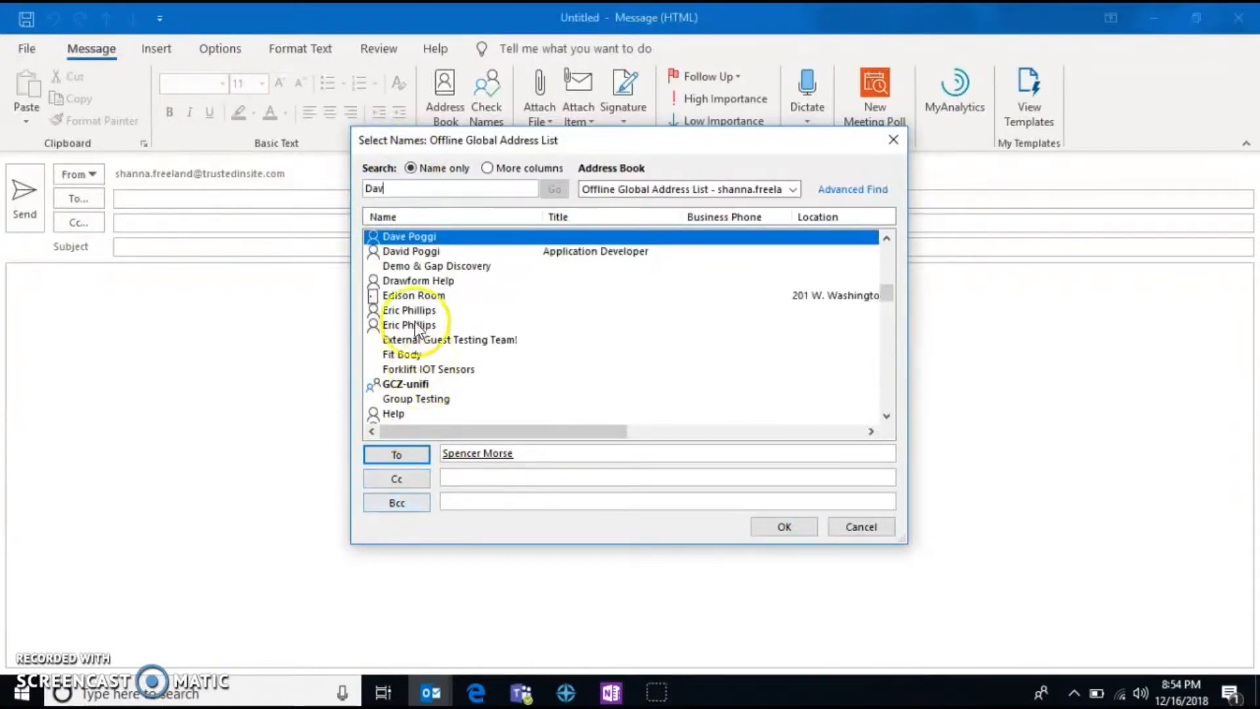
pyautogui.click(406, 479)
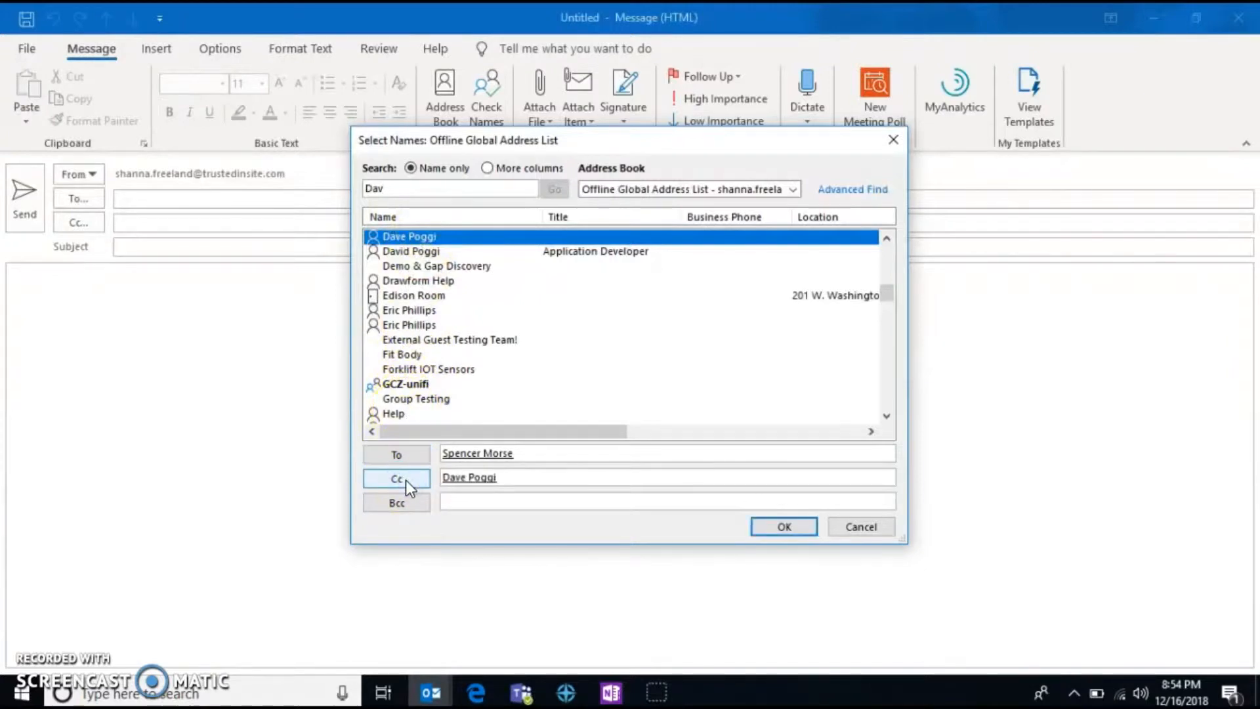
pyautogui.click(799, 525)
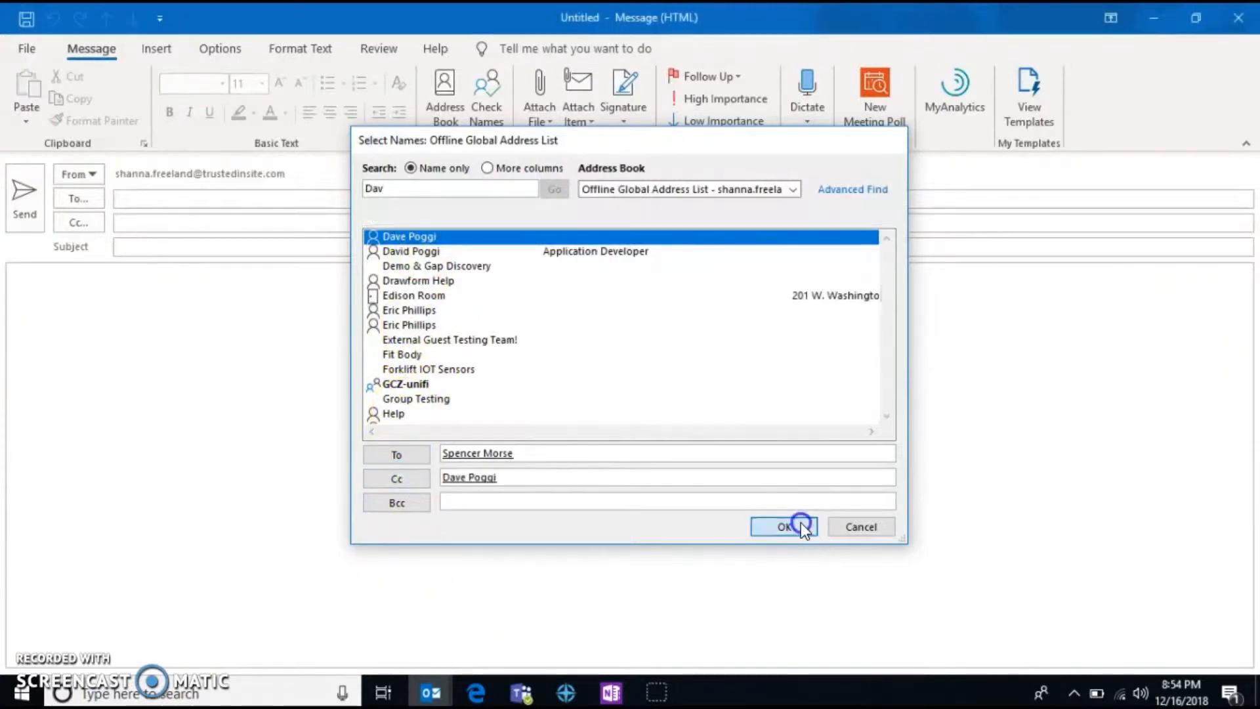
# Set the email's subject to "Test" and write "This is a test email" in the body
pyautogui.click(149, 245)
pyautogui.write('Te')
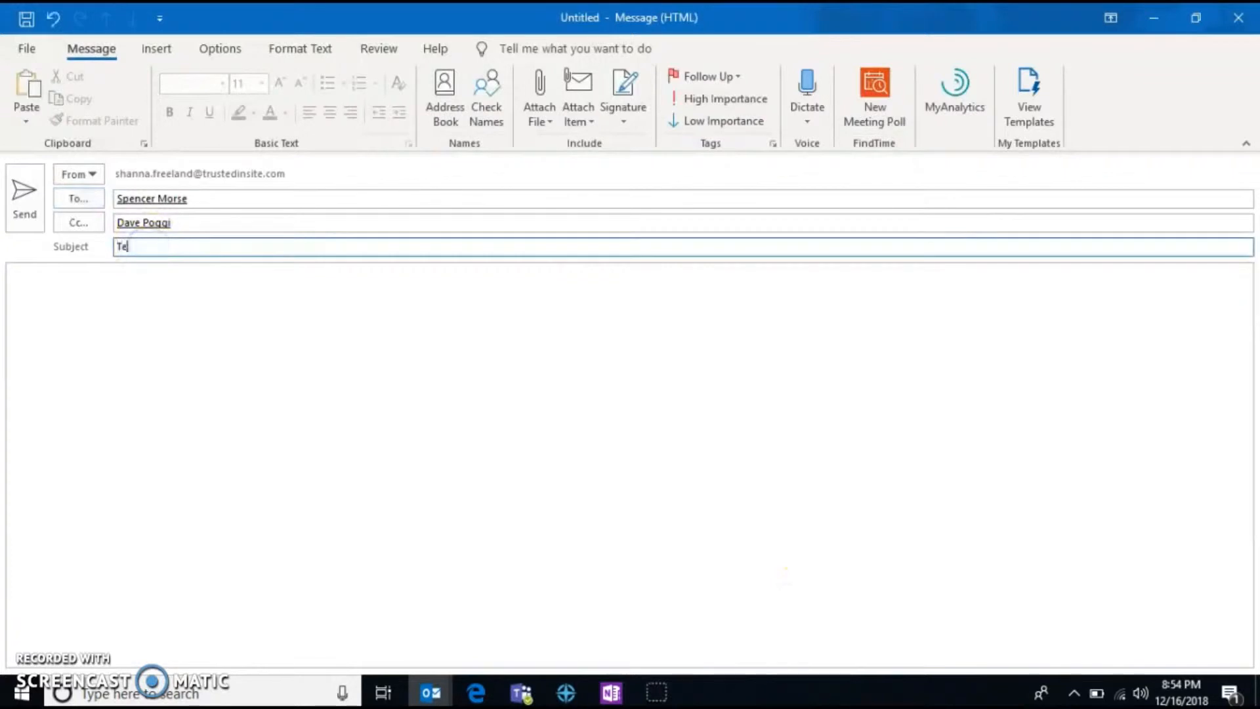
pyautogui.write('stThis is a te')
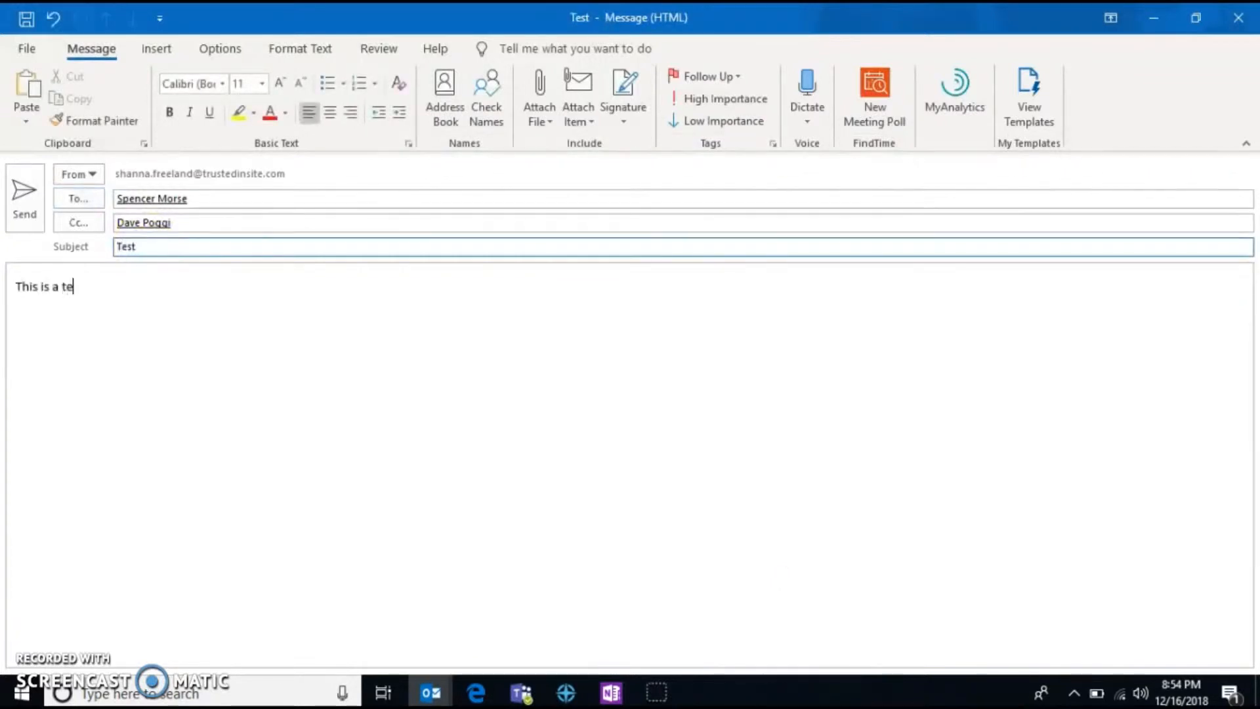
pyautogui.write('st email')
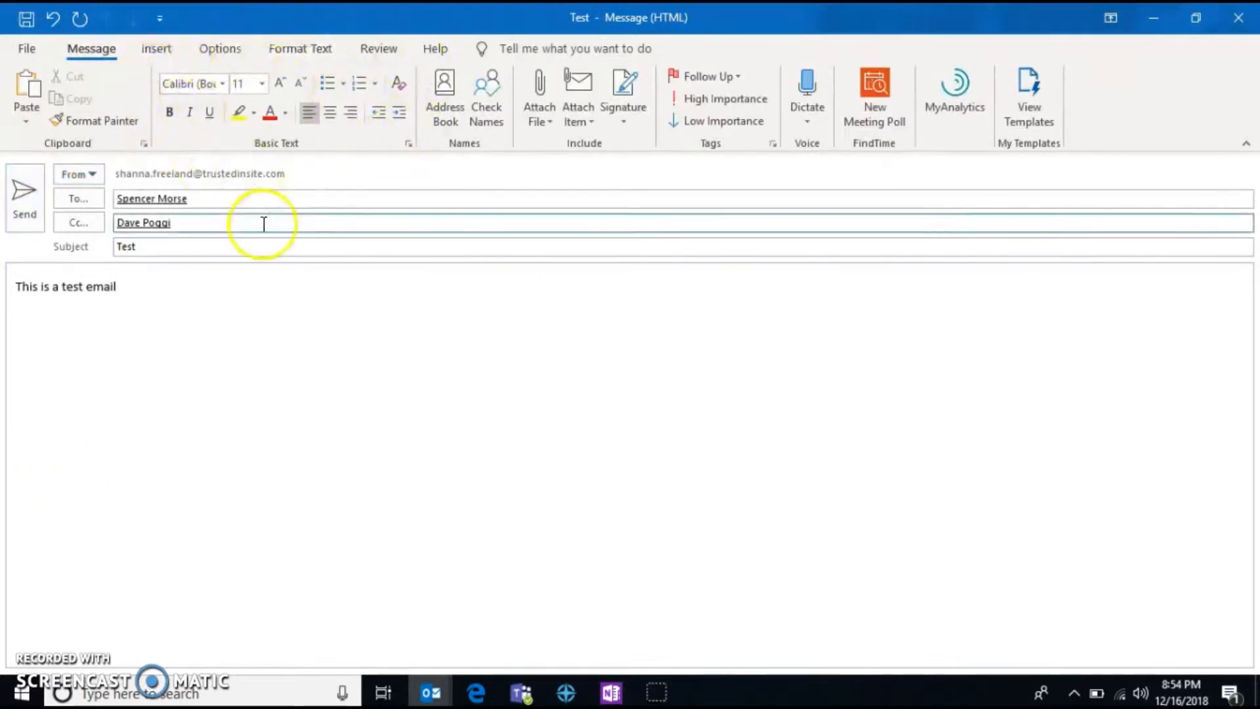
pyautogui.click(550, 118)
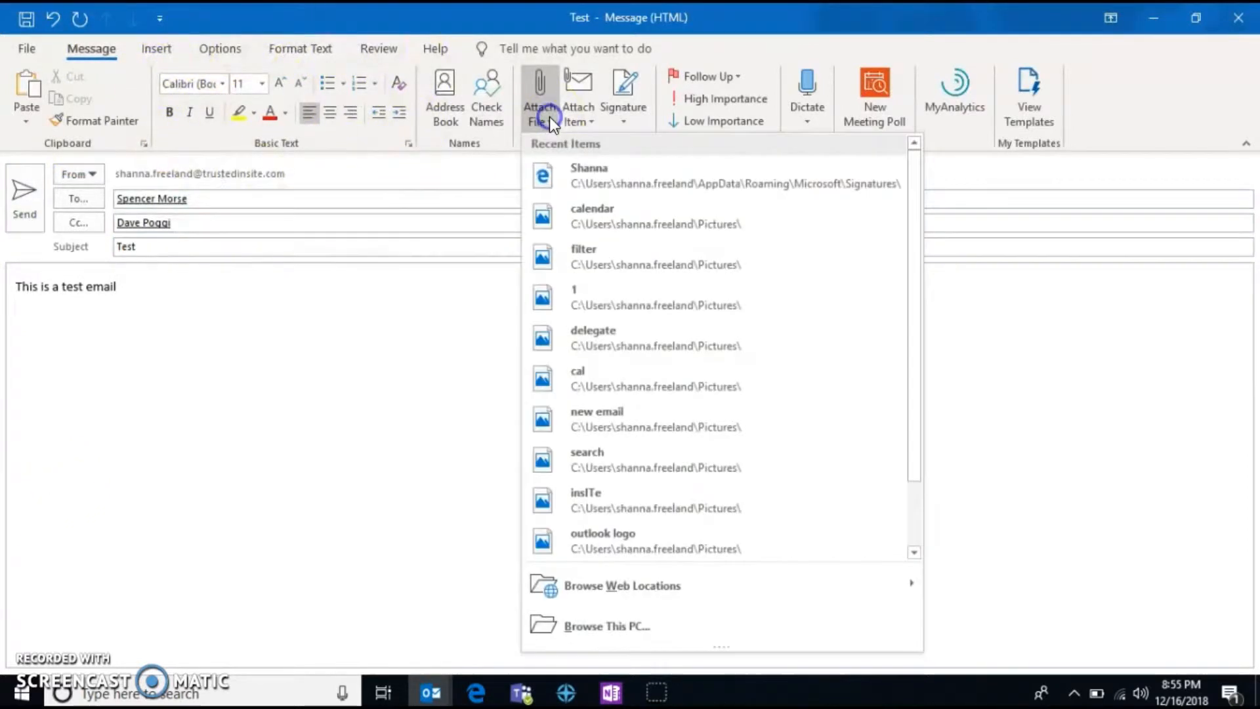
pyautogui.click(609, 167)
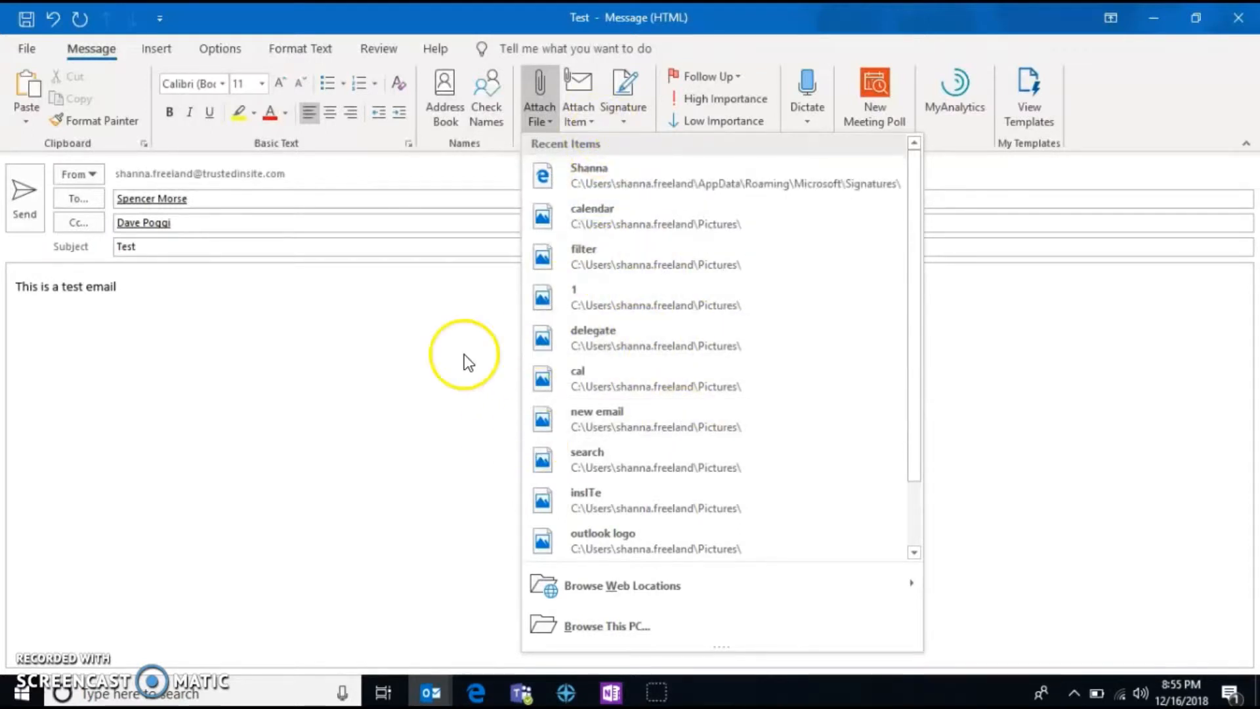
# Create a new email signature named "Test" with the text "This is a test"
pyautogui.click(641, 117)
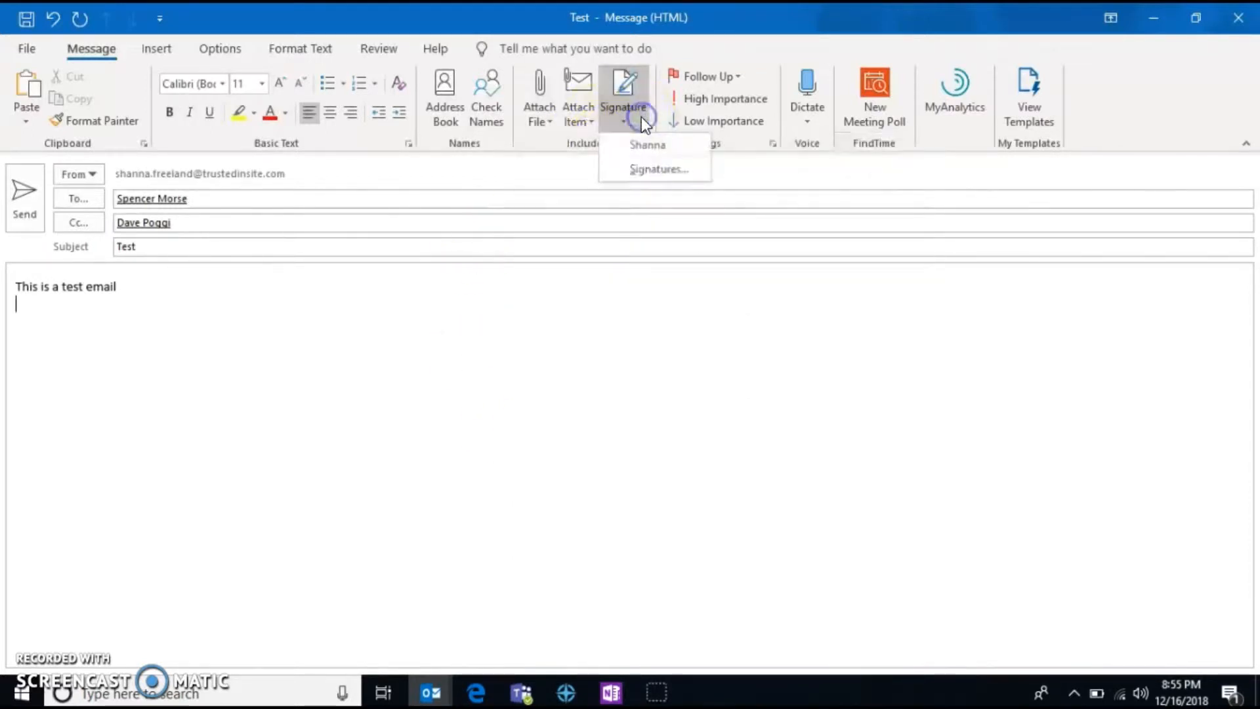
pyautogui.click(665, 178)
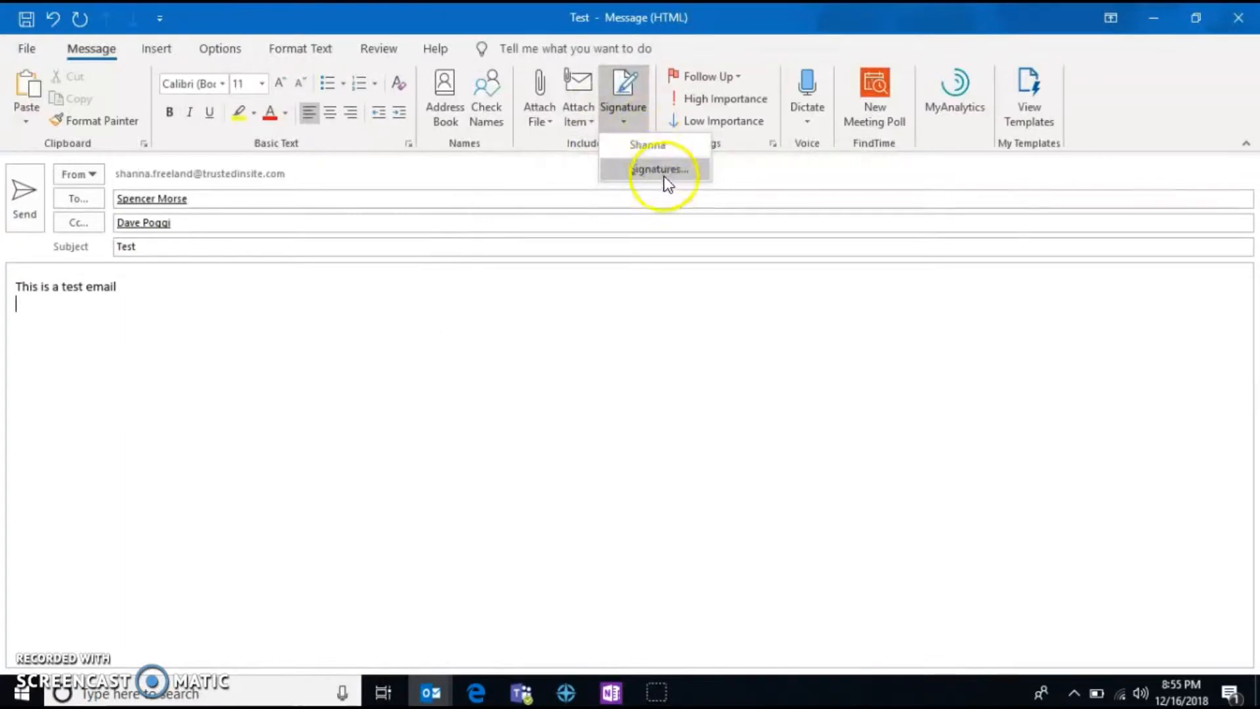
pyautogui.click(440, 274)
pyautogui.write('Test')
pyautogui.press('Return')
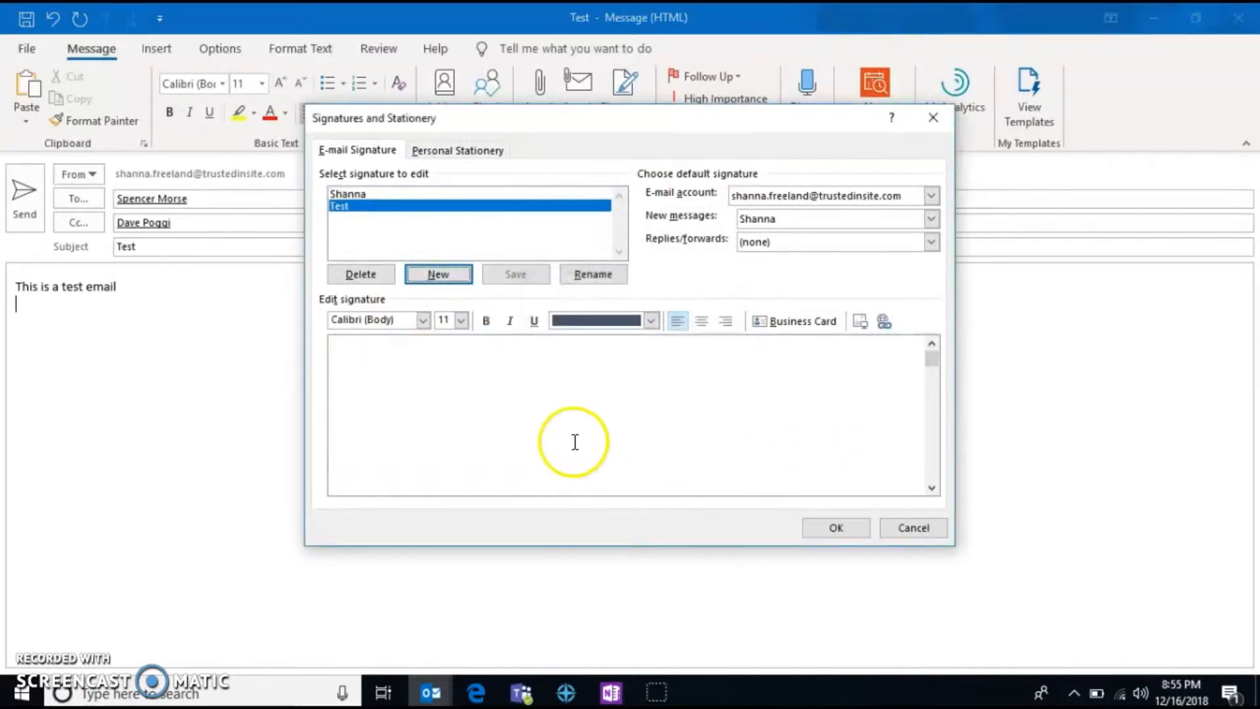
pyautogui.write('This is a test')
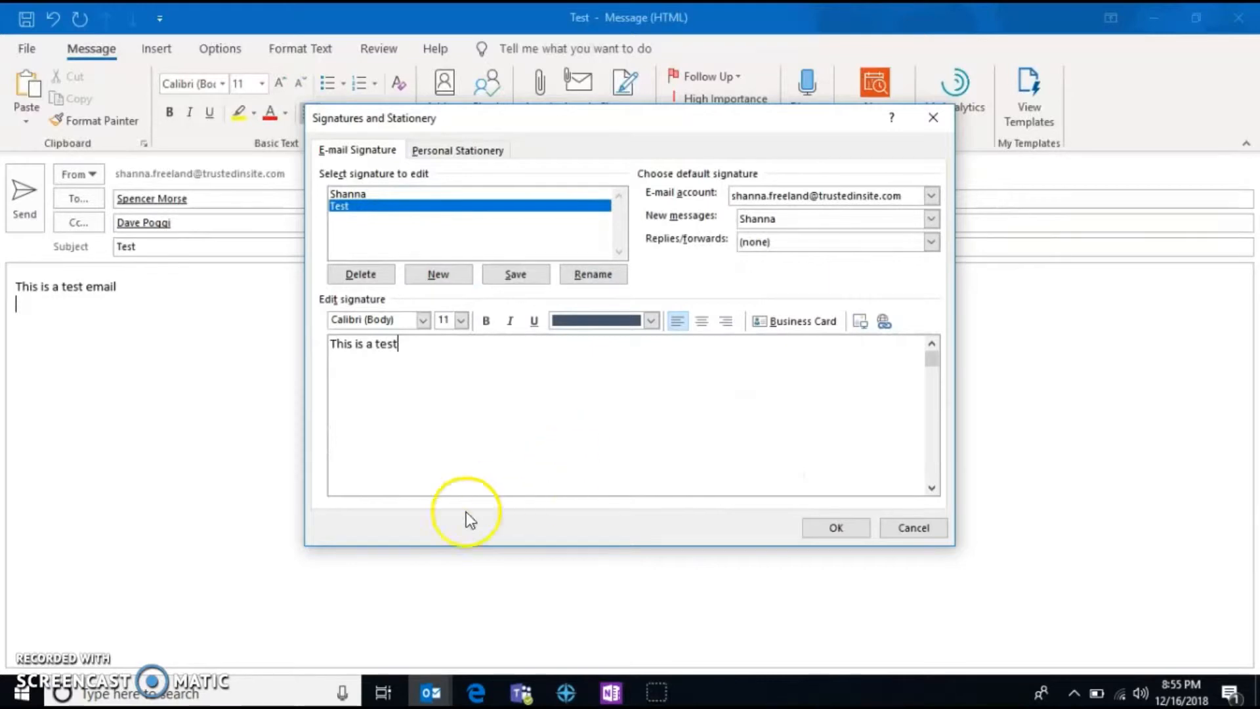
# Insert the contact picture below the Test signature's text and try to shrink it
pyautogui.click(859, 321)
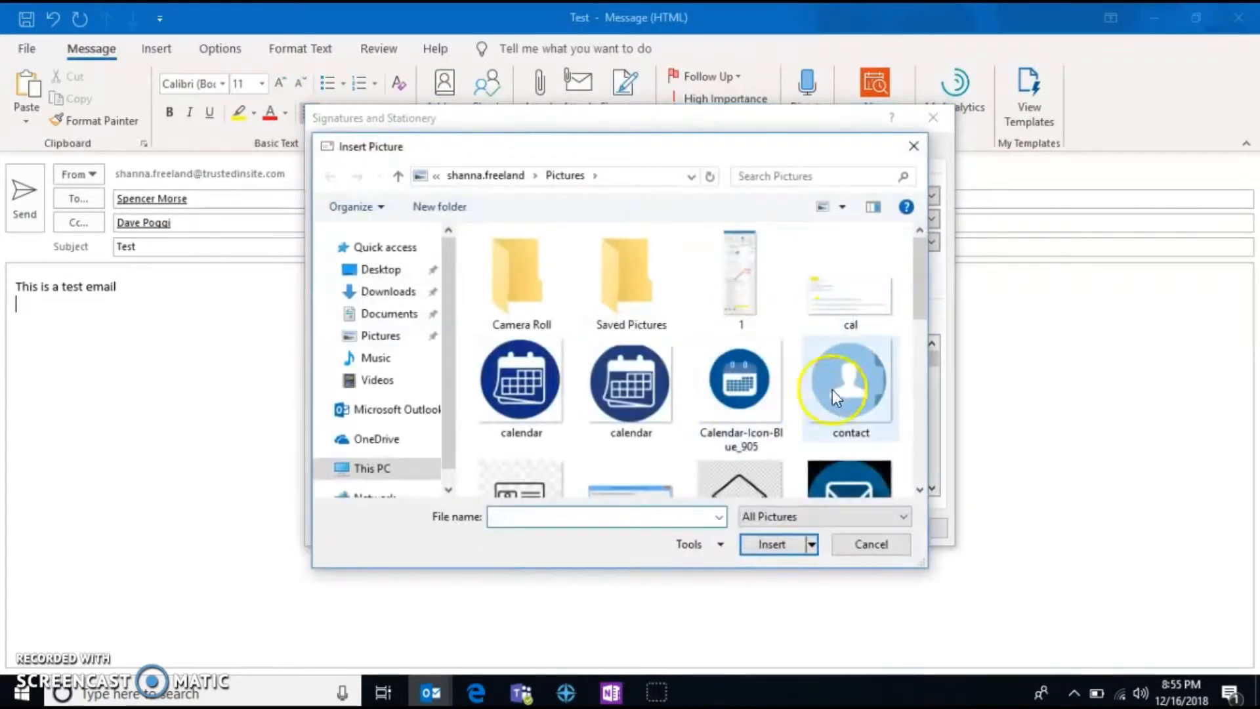
pyautogui.doubleClick(810, 397)
pyautogui.moveTo(800, 354); pyautogui.dragTo(435, 407)
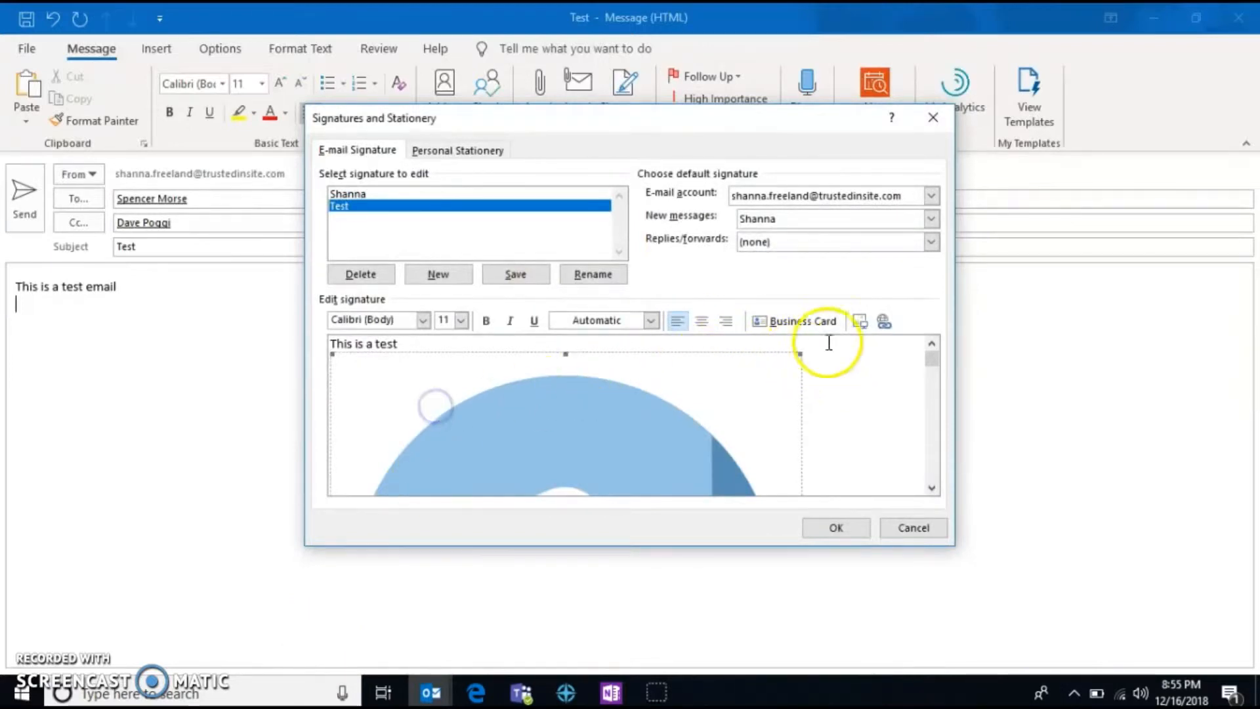
pyautogui.moveTo(800, 355); pyautogui.dragTo(799, 354)
pyautogui.moveTo(644, 438); pyautogui.dragTo(593, 447)
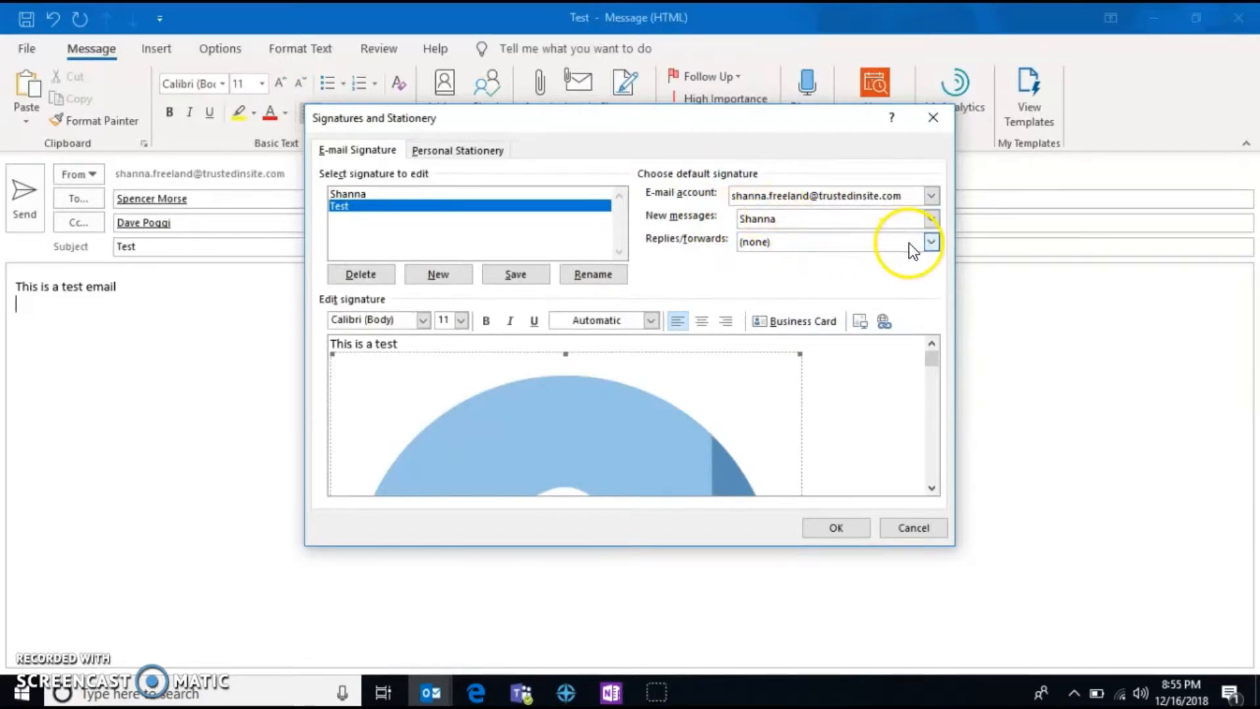
# Try Test as the default signature for replies and forwards, return it to (none), and save the signature settings
pyautogui.click(930, 241)
pyautogui.click(787, 294)
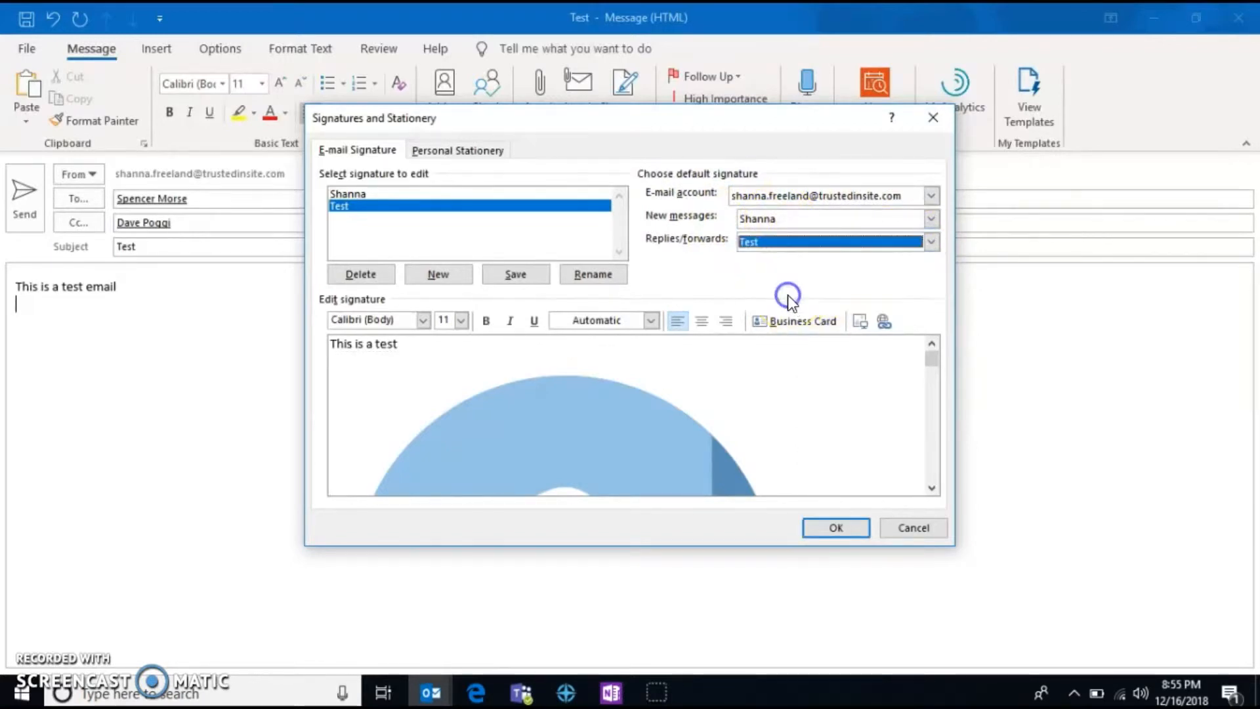
pyautogui.click(930, 242)
pyautogui.click(868, 259)
pyautogui.click(852, 525)
pyautogui.click(667, 279)
# Insert the personal company signature into the email, try the Test signature in its place, and switch back to the personal one
pyautogui.click(632, 100)
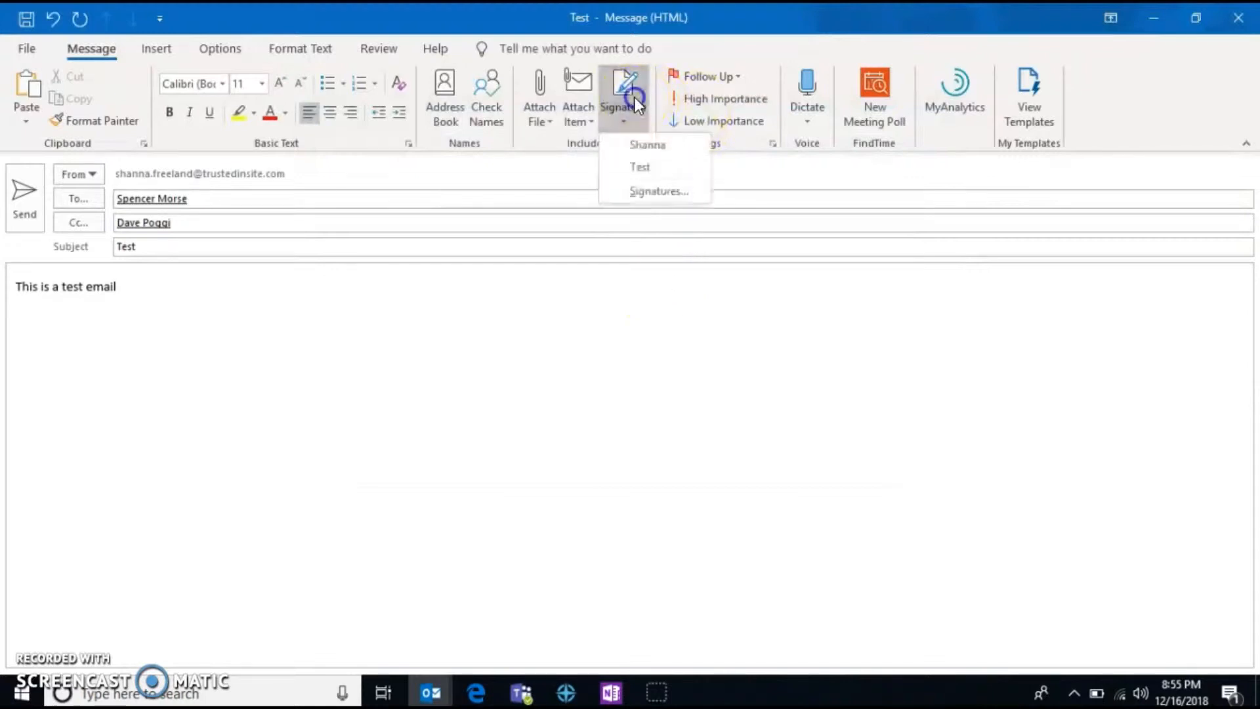
pyautogui.click(657, 147)
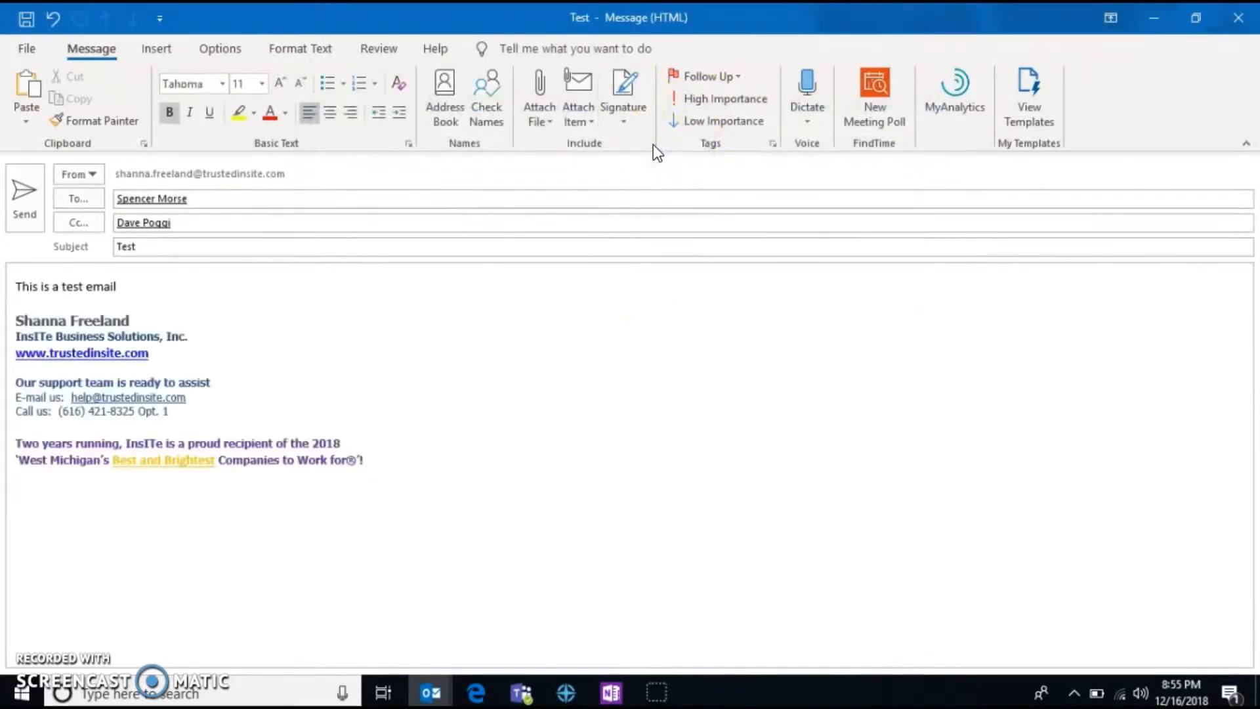
pyautogui.click(628, 97)
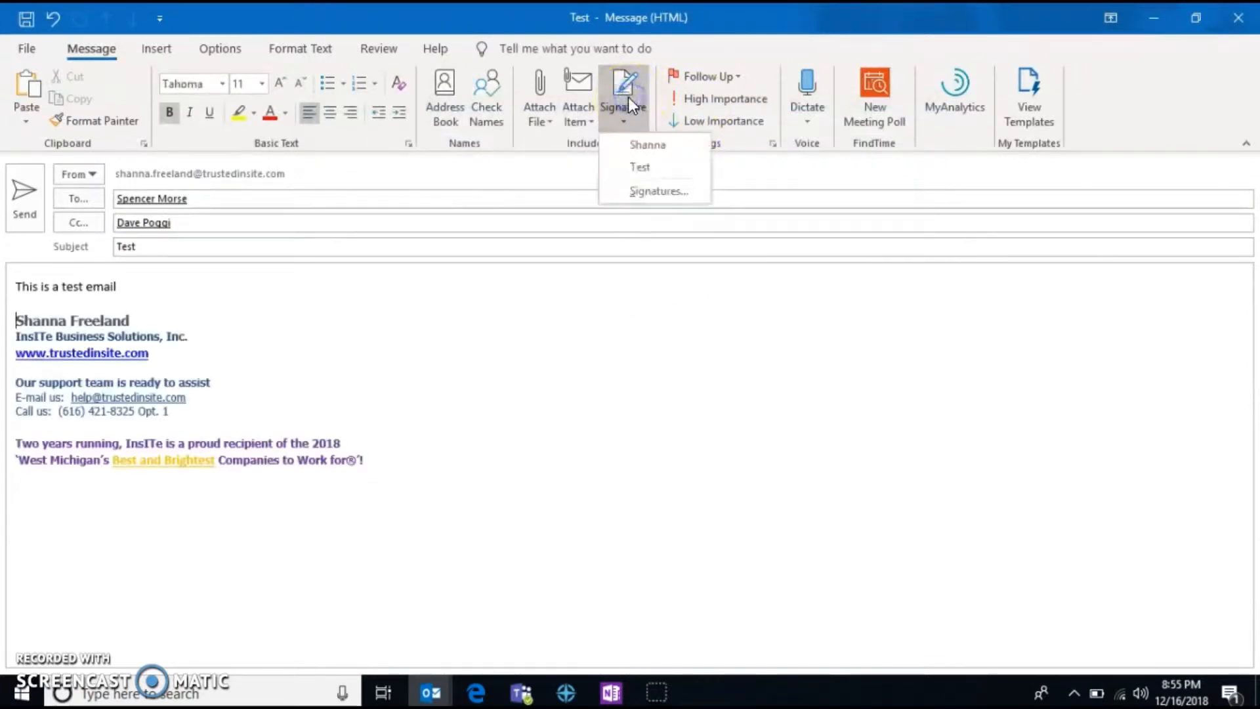
pyautogui.click(642, 168)
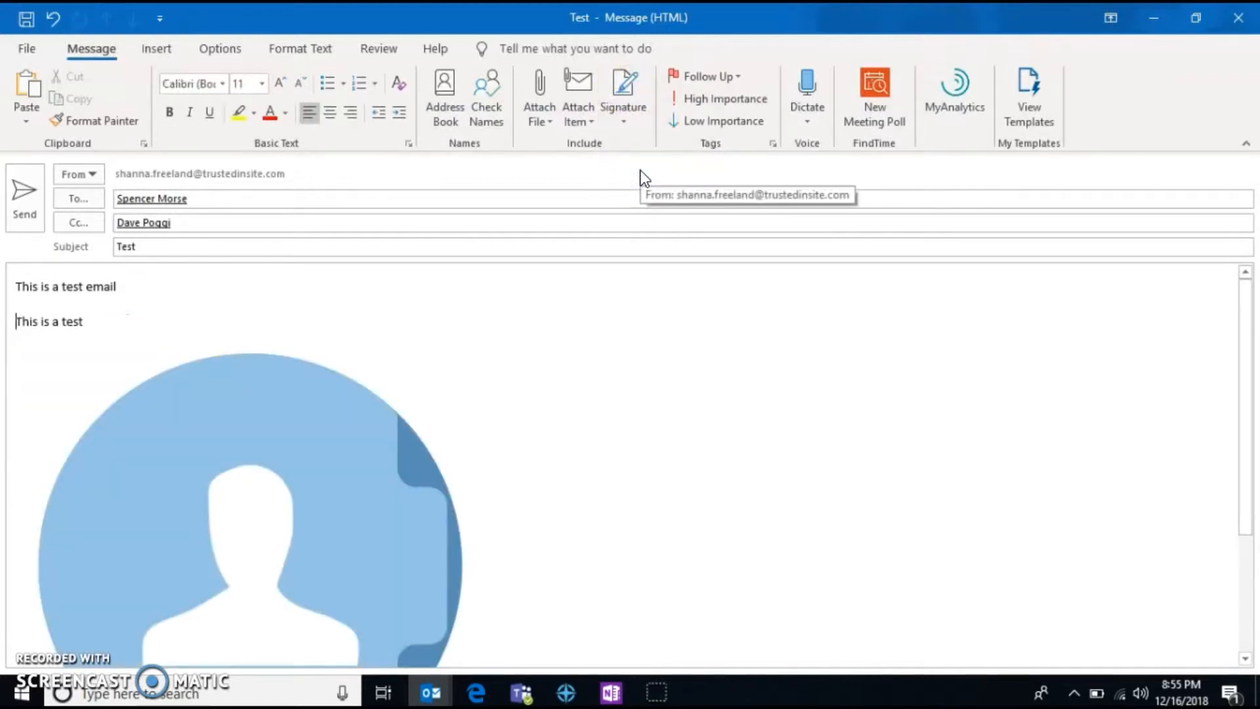
pyautogui.click(630, 113)
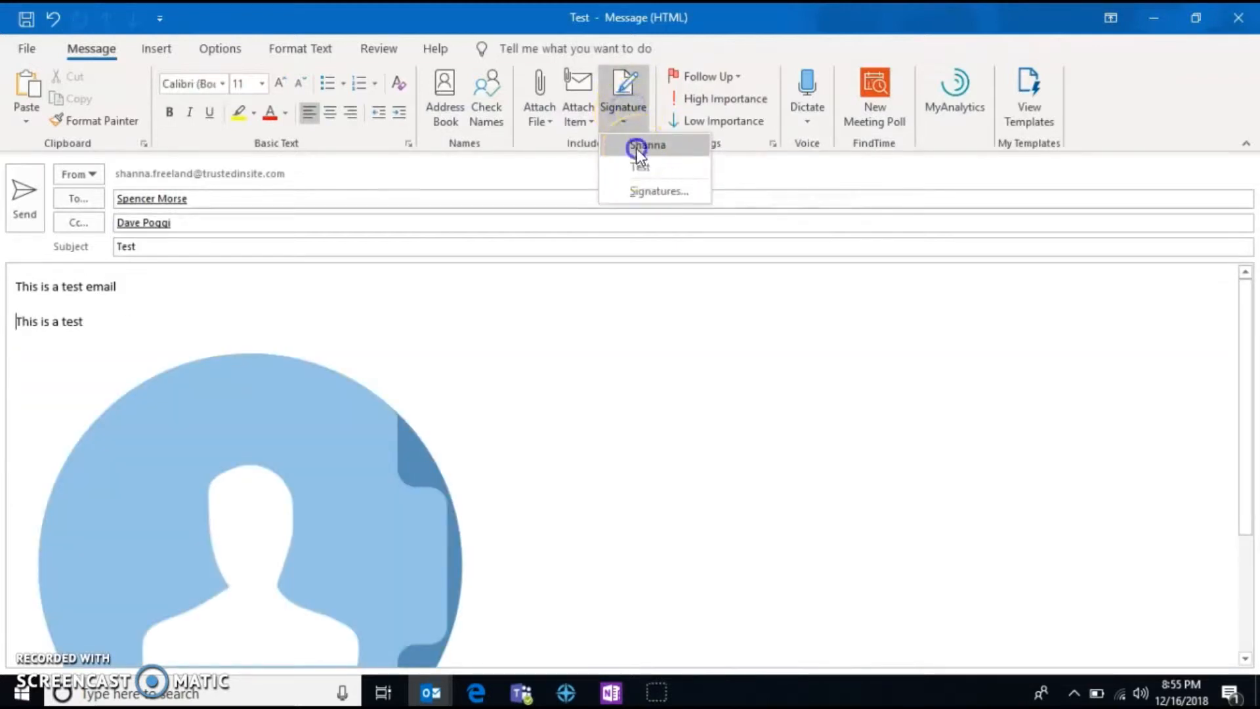
pyautogui.click(636, 148)
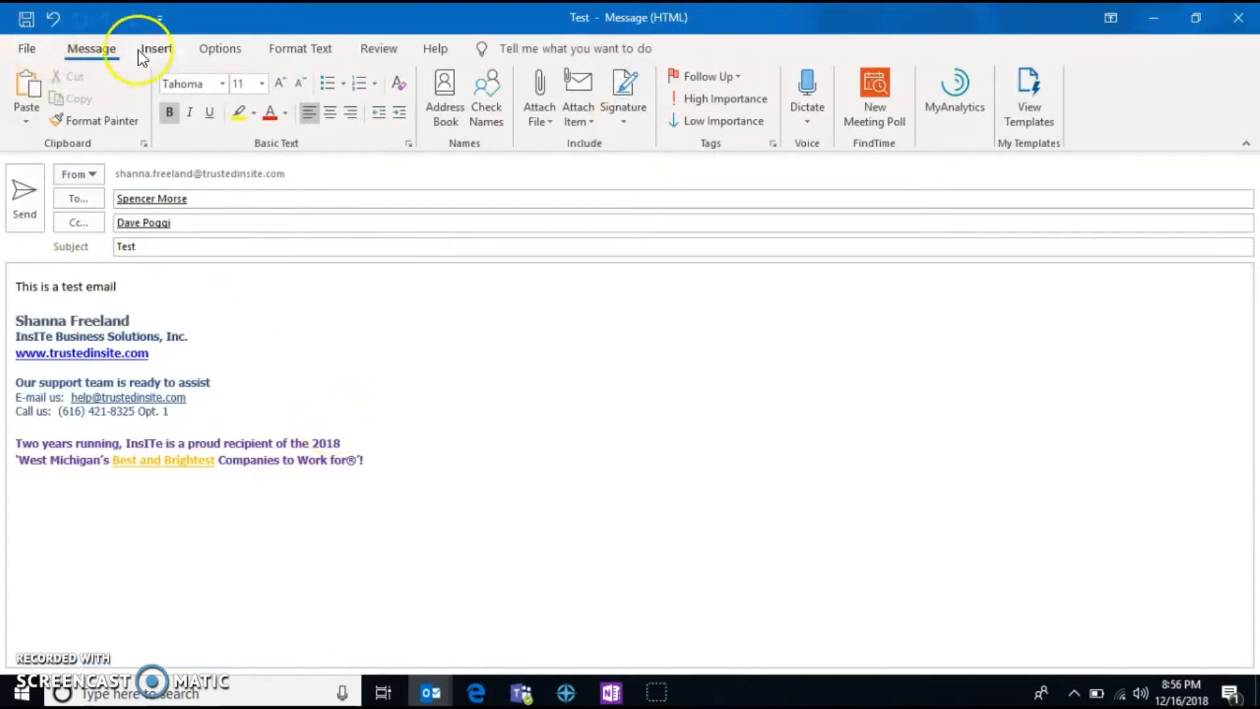
# Set the email's sender to the HFCShareTest shared mailbox and hide the From field
pyautogui.click(218, 49)
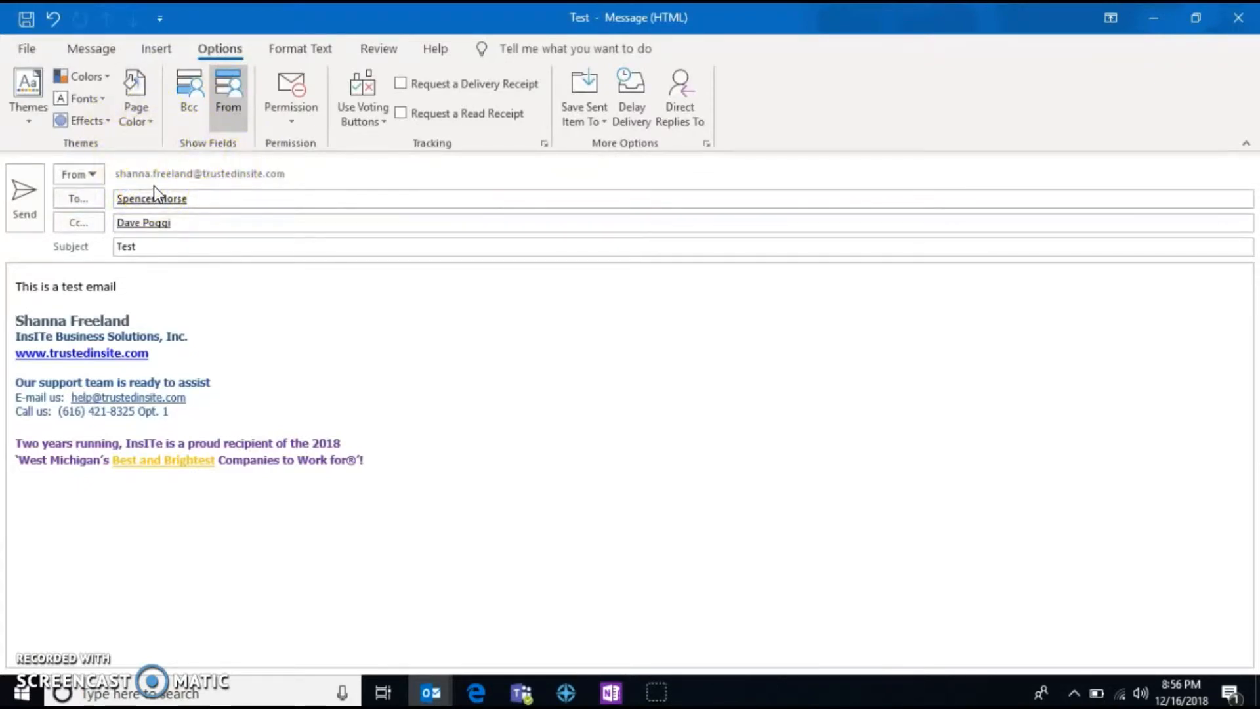
pyautogui.click(129, 178)
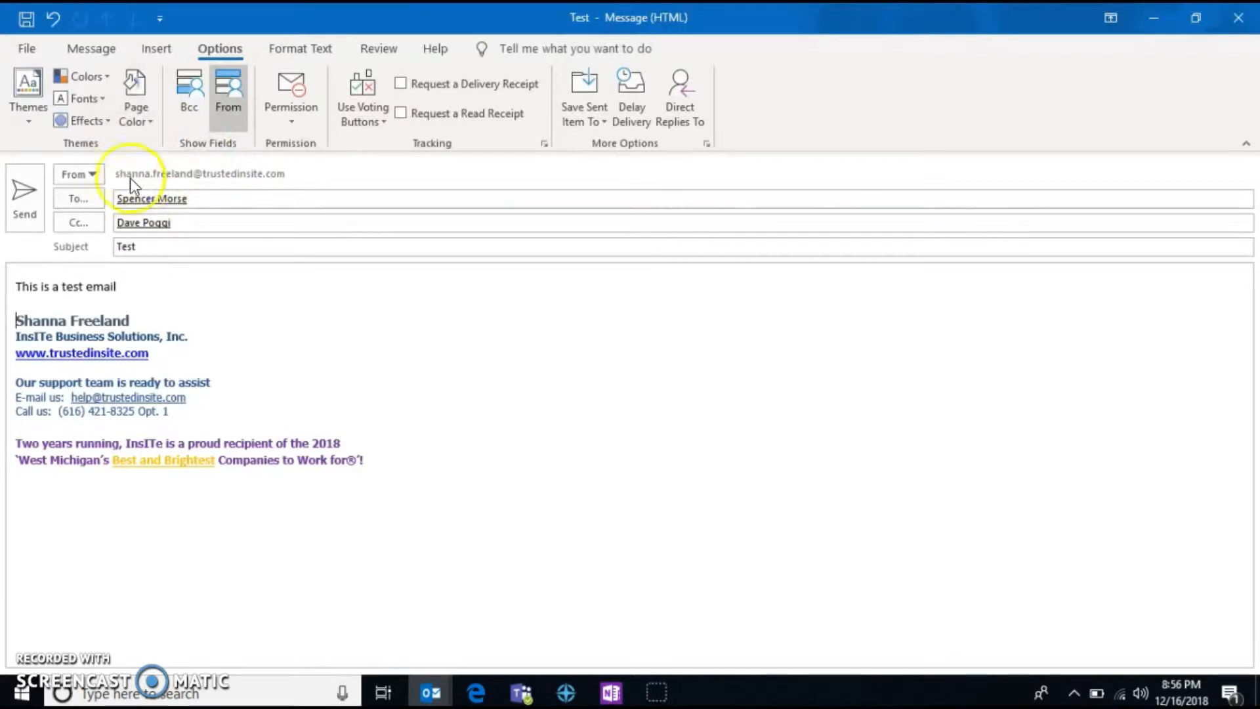
pyautogui.click(91, 174)
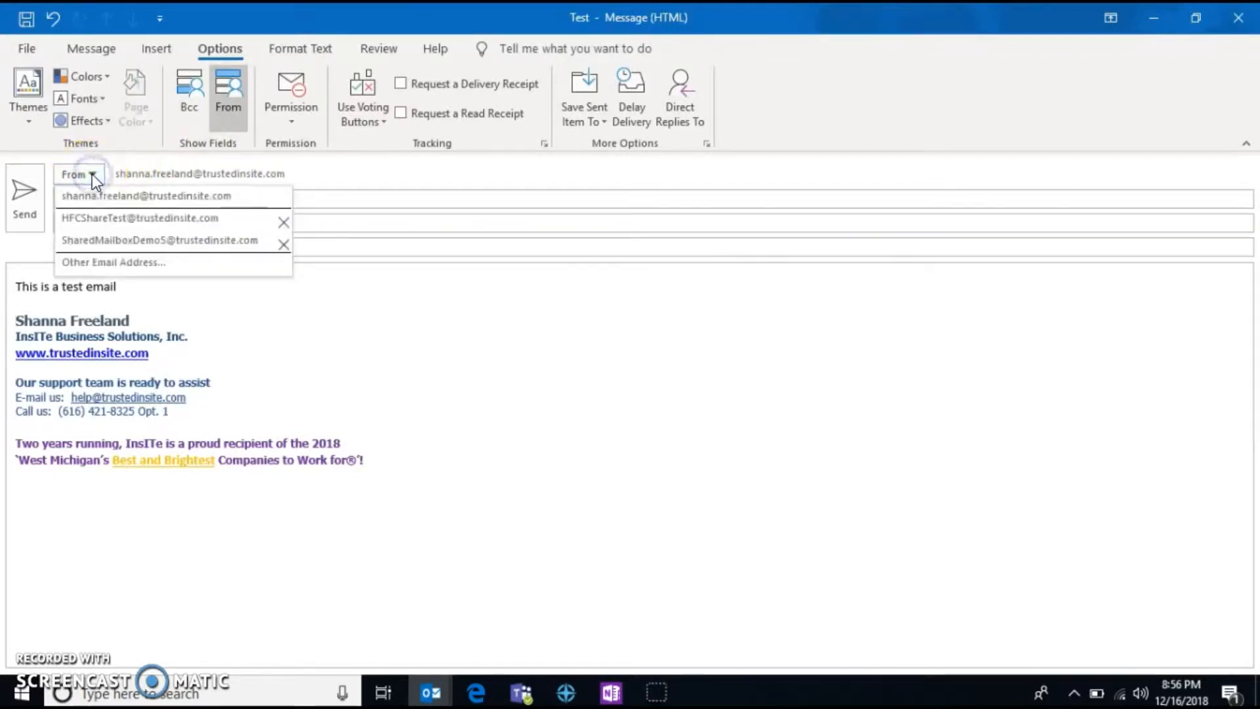
pyautogui.click(108, 217)
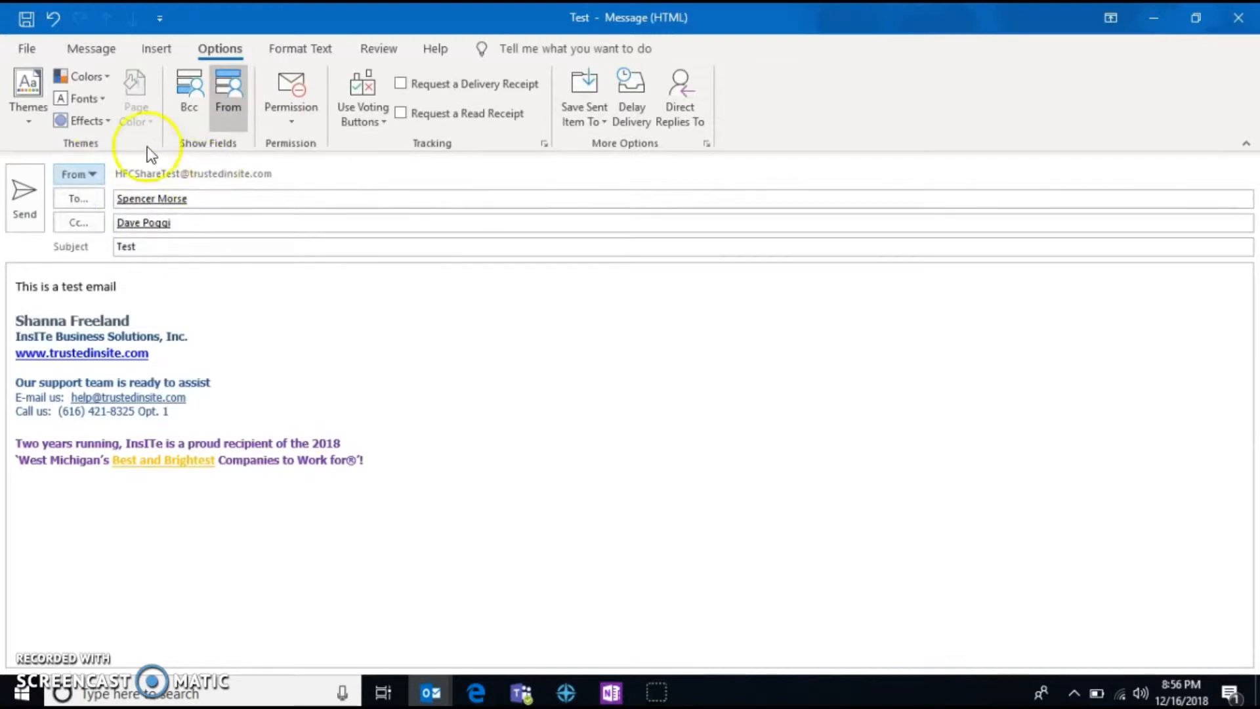
pyautogui.click(224, 84)
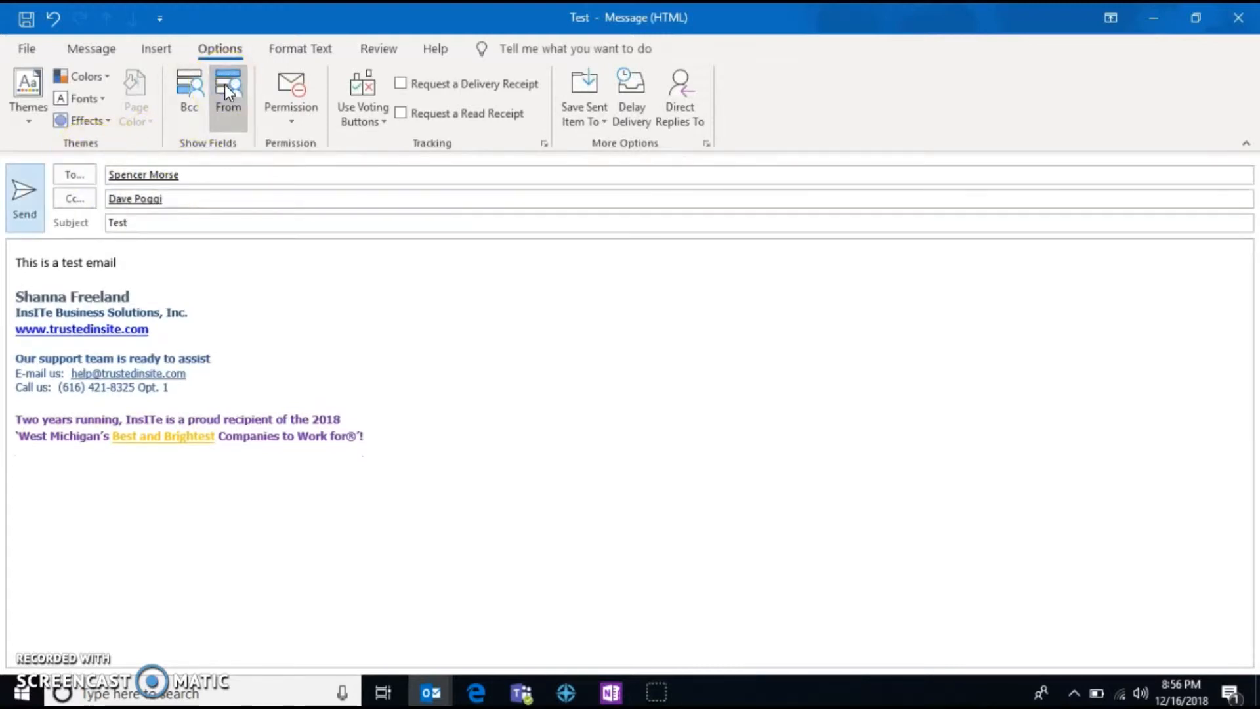
pyautogui.click(270, 319)
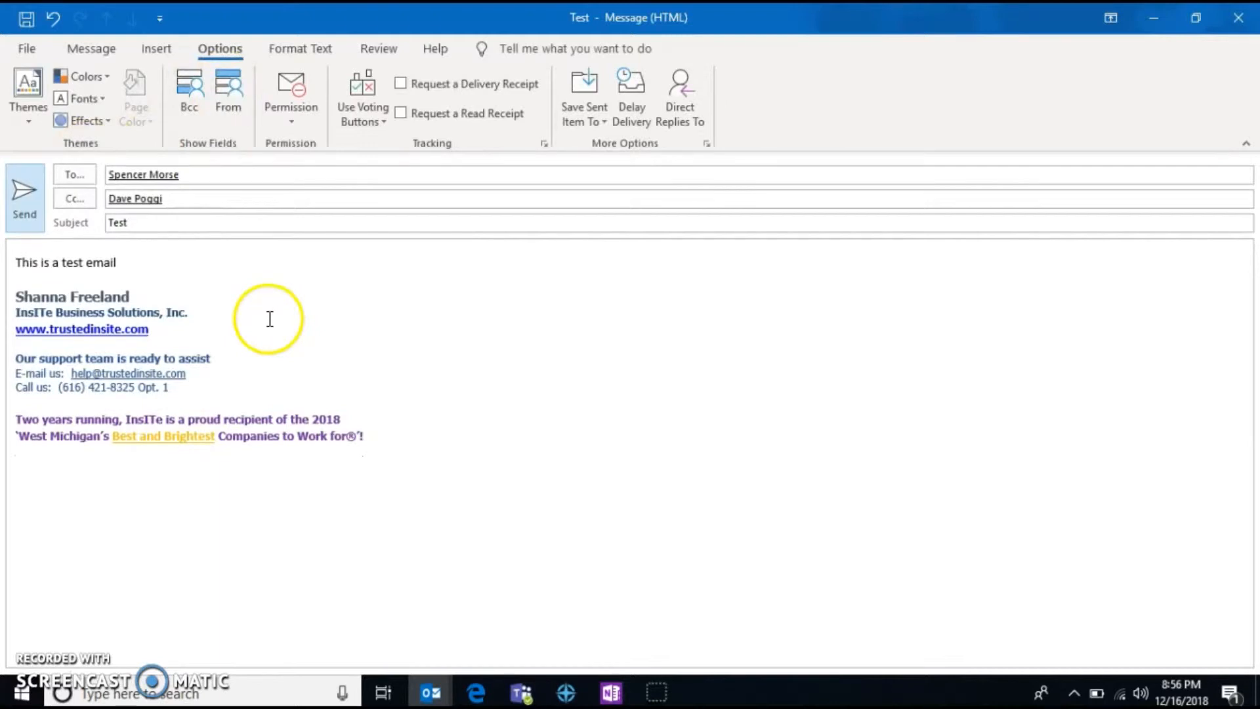
# Show the Bcc field and add SharedMailboxTest as a blind-copy recipient
pyautogui.click(197, 87)
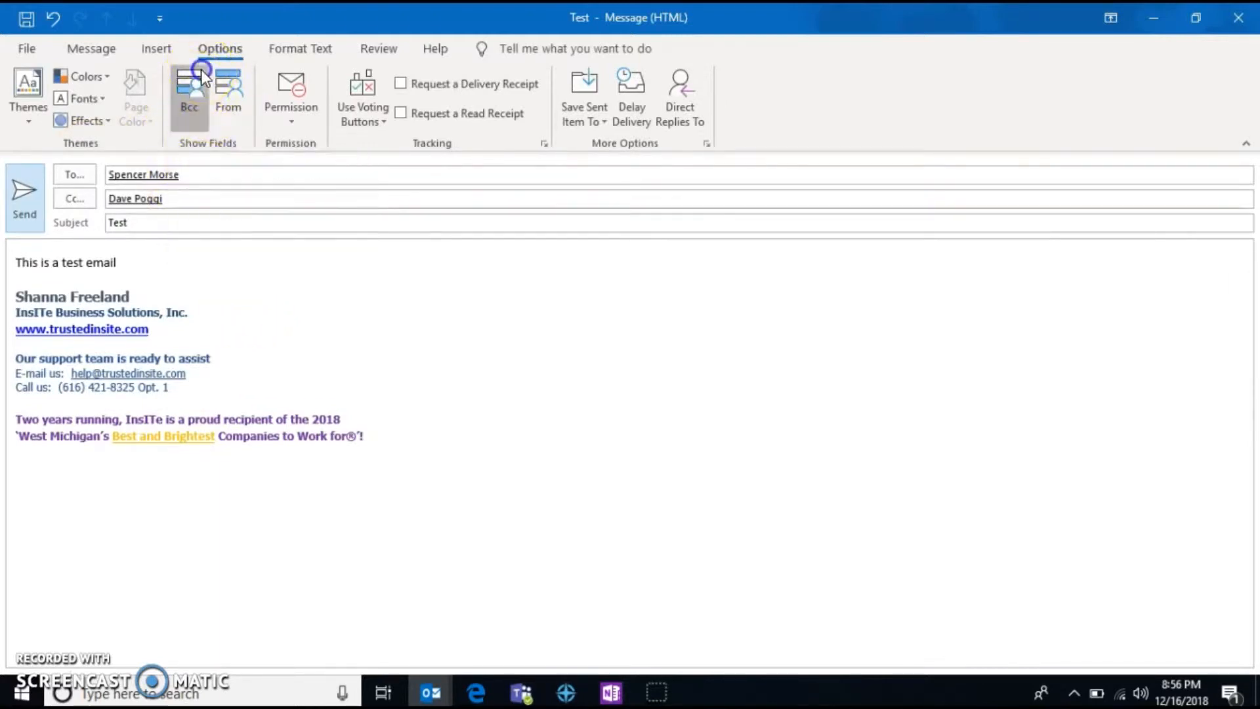
pyautogui.click(128, 225)
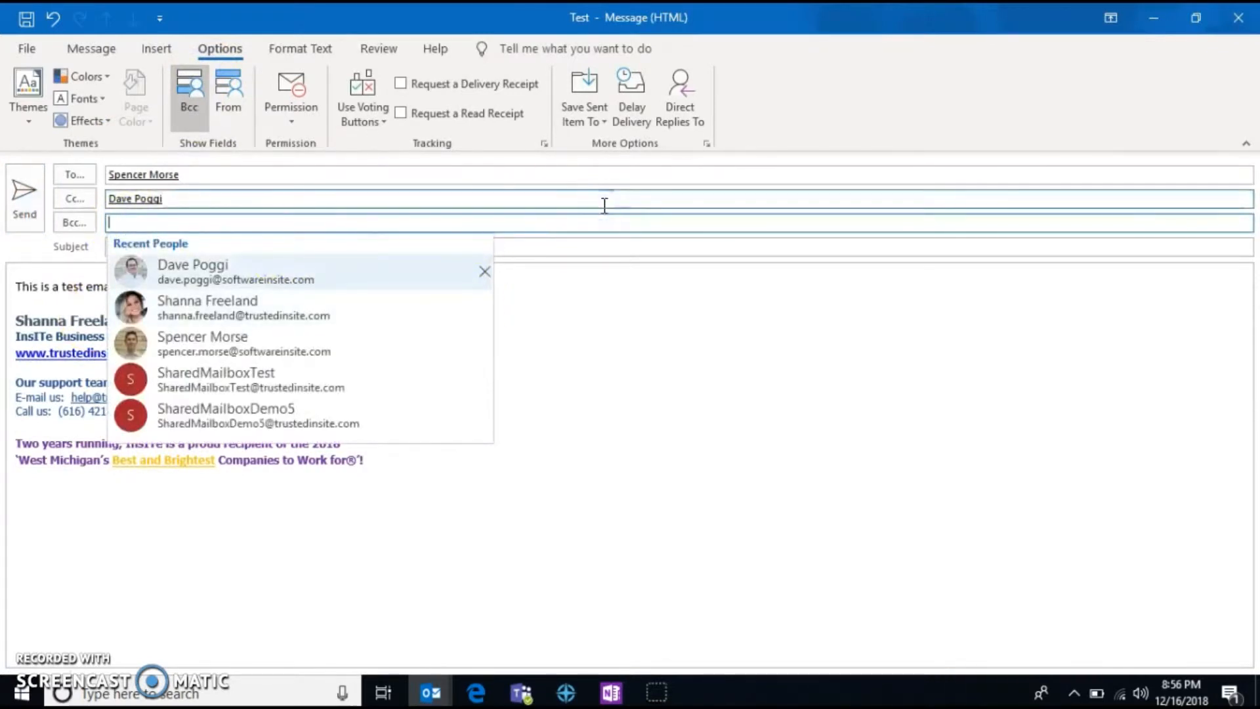
pyautogui.click(214, 222)
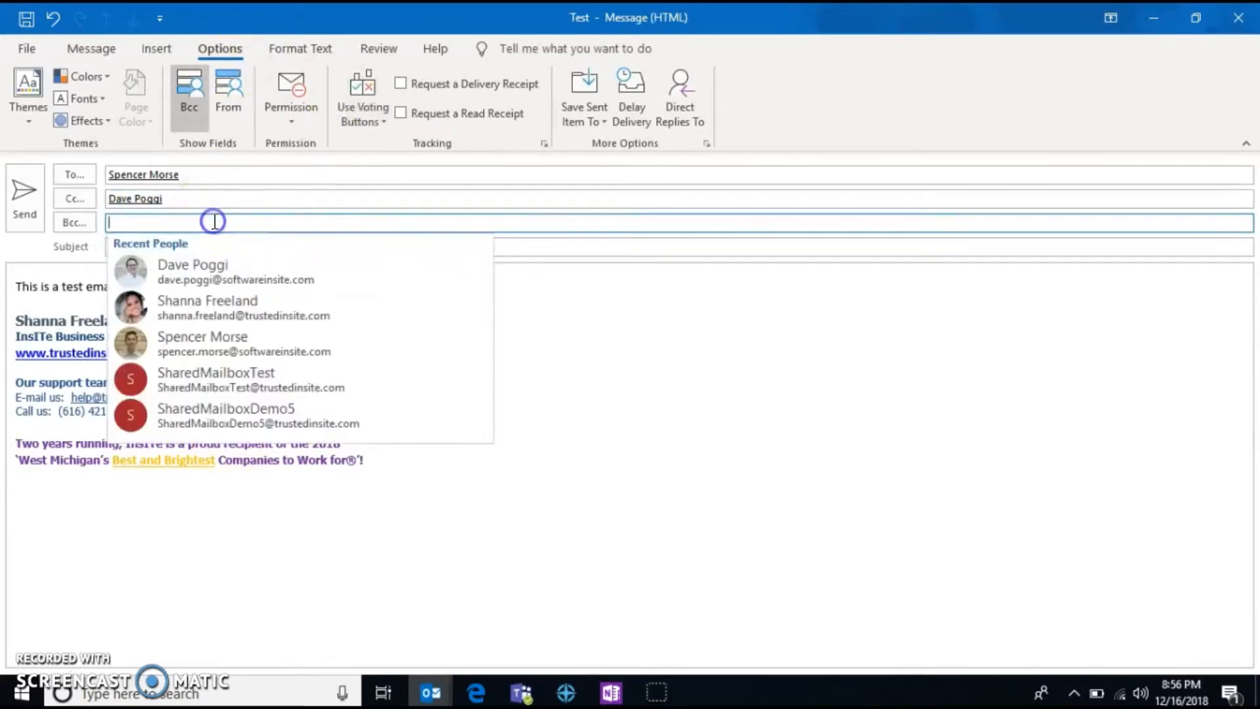
pyautogui.click(229, 373)
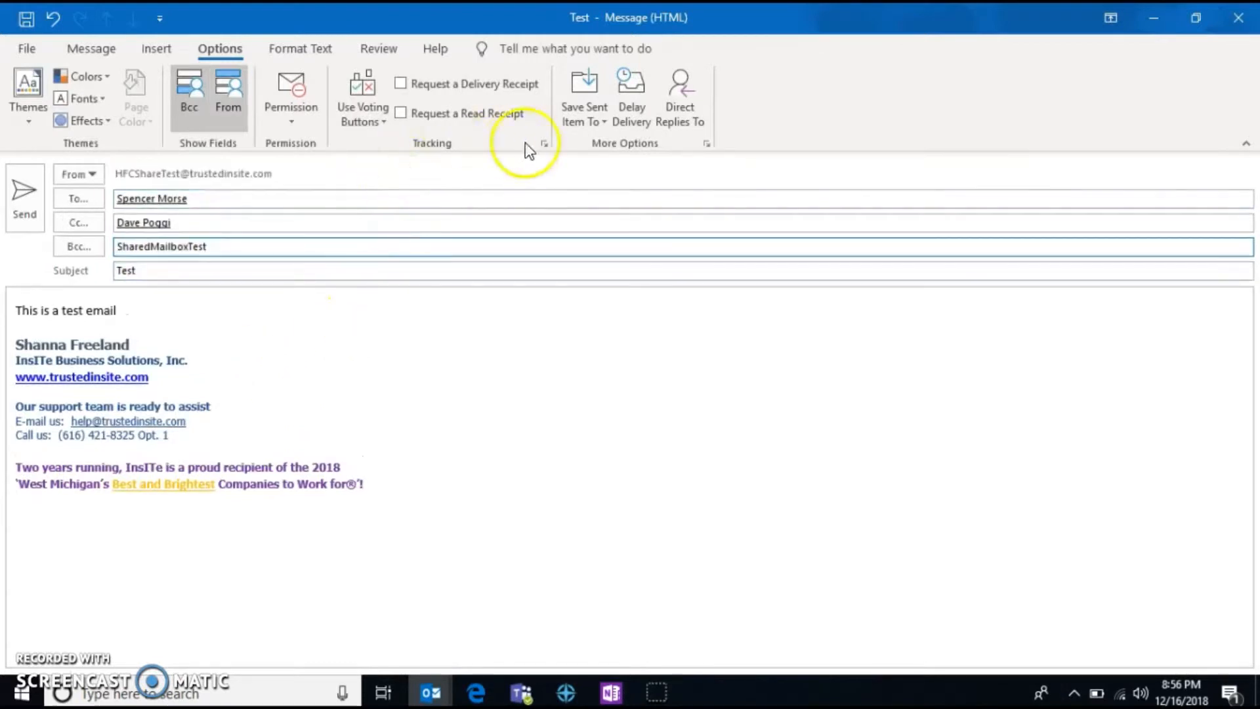
# Request a read receipt for the Test email and send it
pyautogui.click(400, 113)
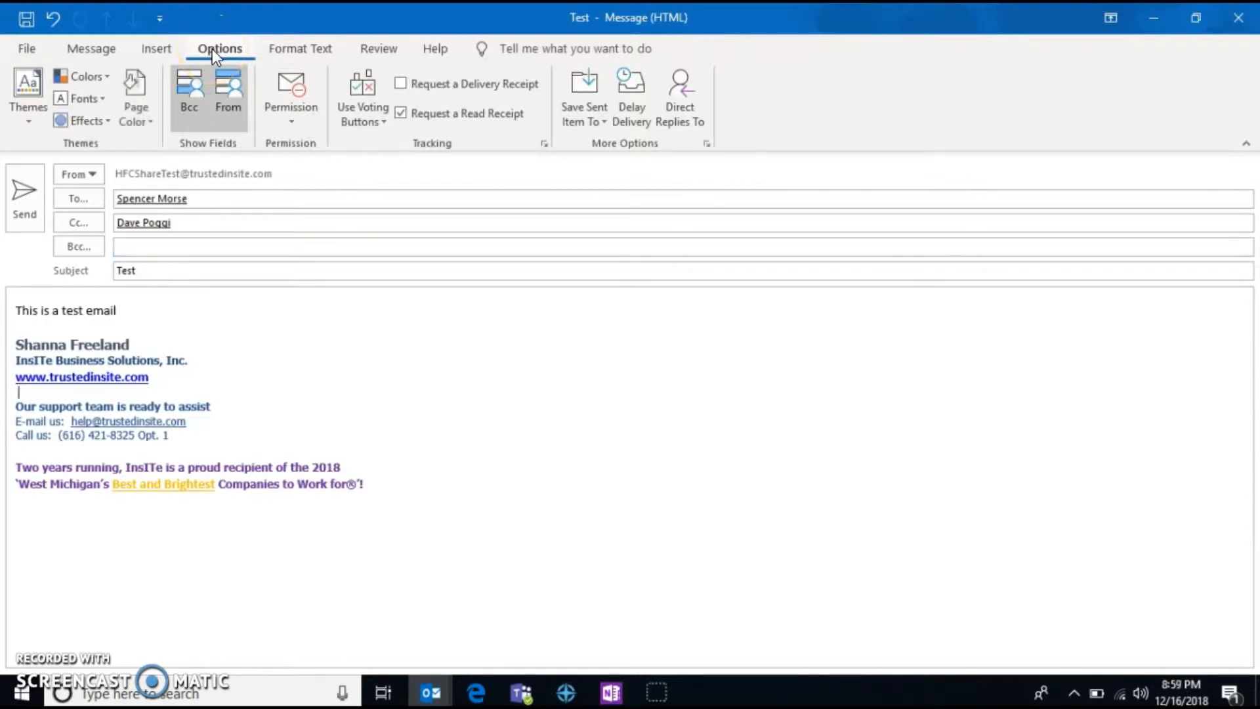
pyautogui.click(22, 193)
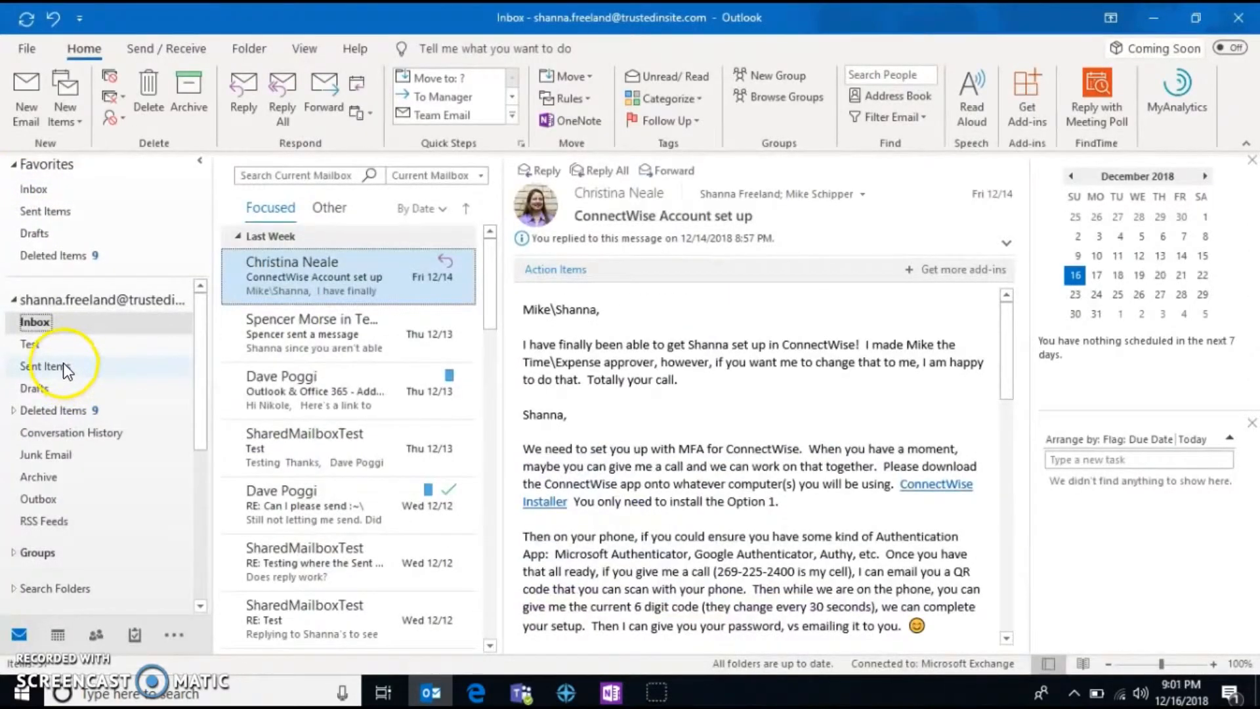
# Open the sent Test email from Sent Items in its own window
pyautogui.click(63, 366)
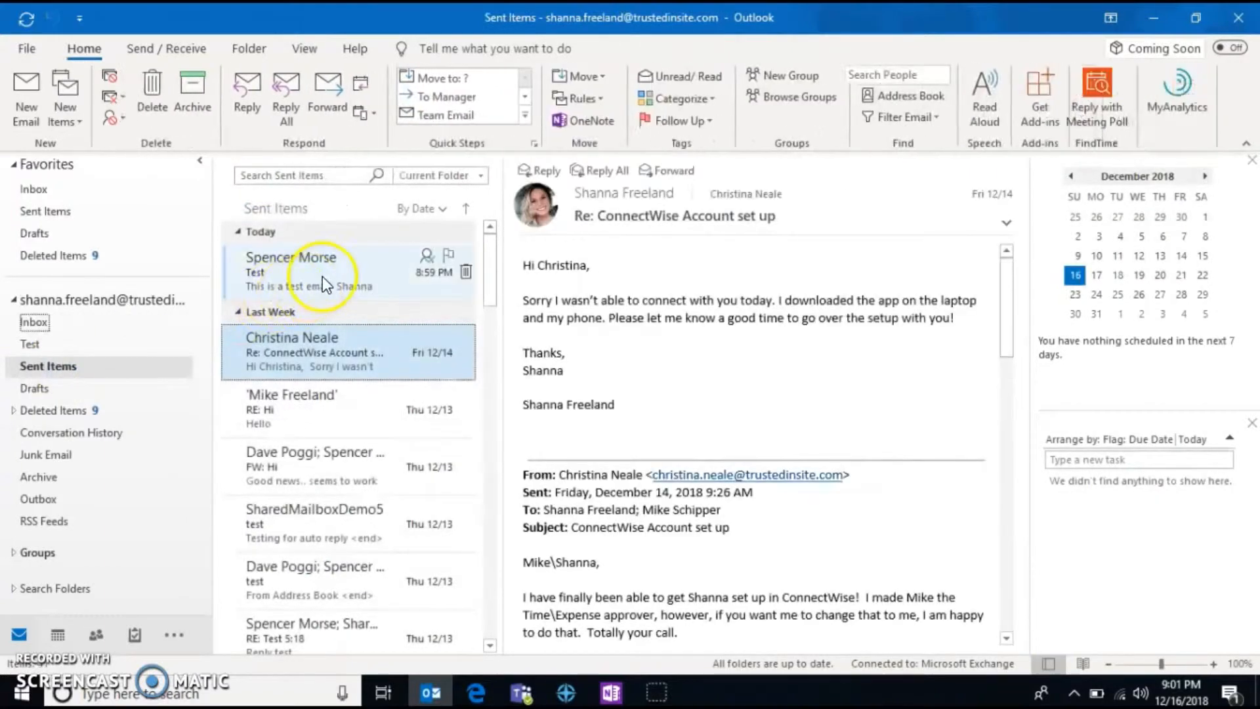
pyautogui.click(321, 277)
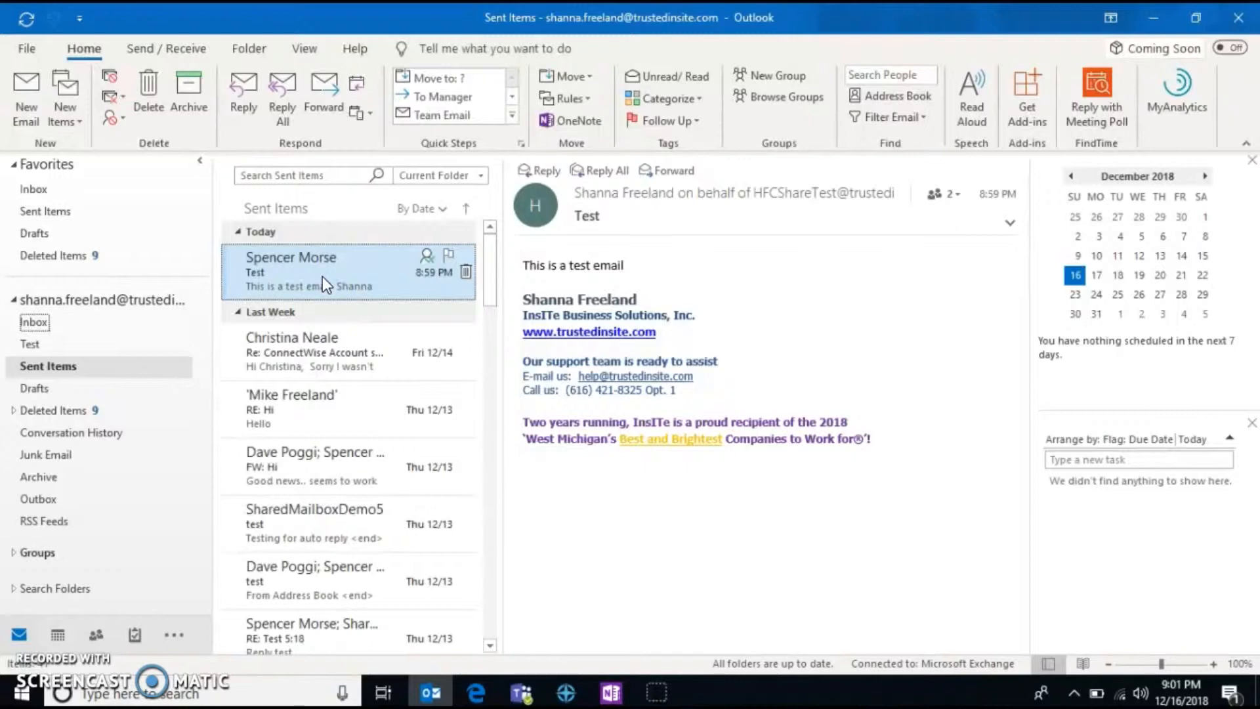
pyautogui.doubleClick(321, 277)
pyautogui.click(464, 260)
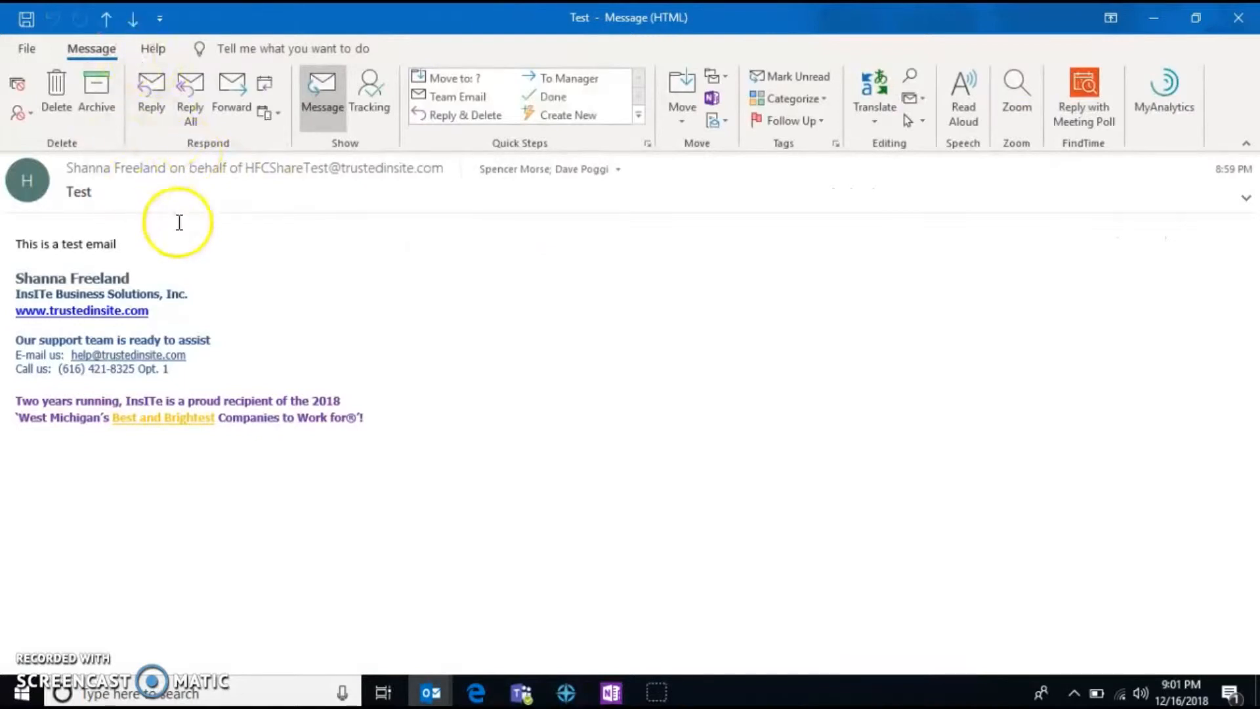
# Recall the Test message by deleting its unread copies, with a success or failure report for each recipient, and close the message
pyautogui.click(722, 119)
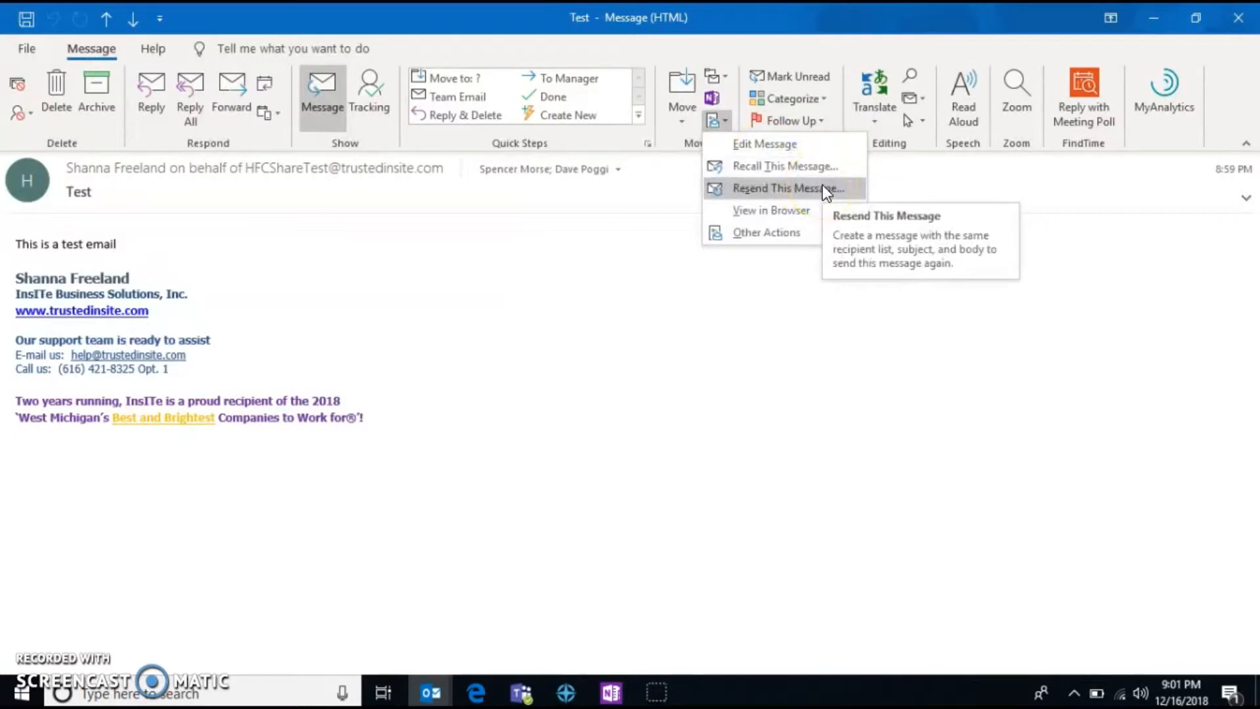
pyautogui.click(824, 166)
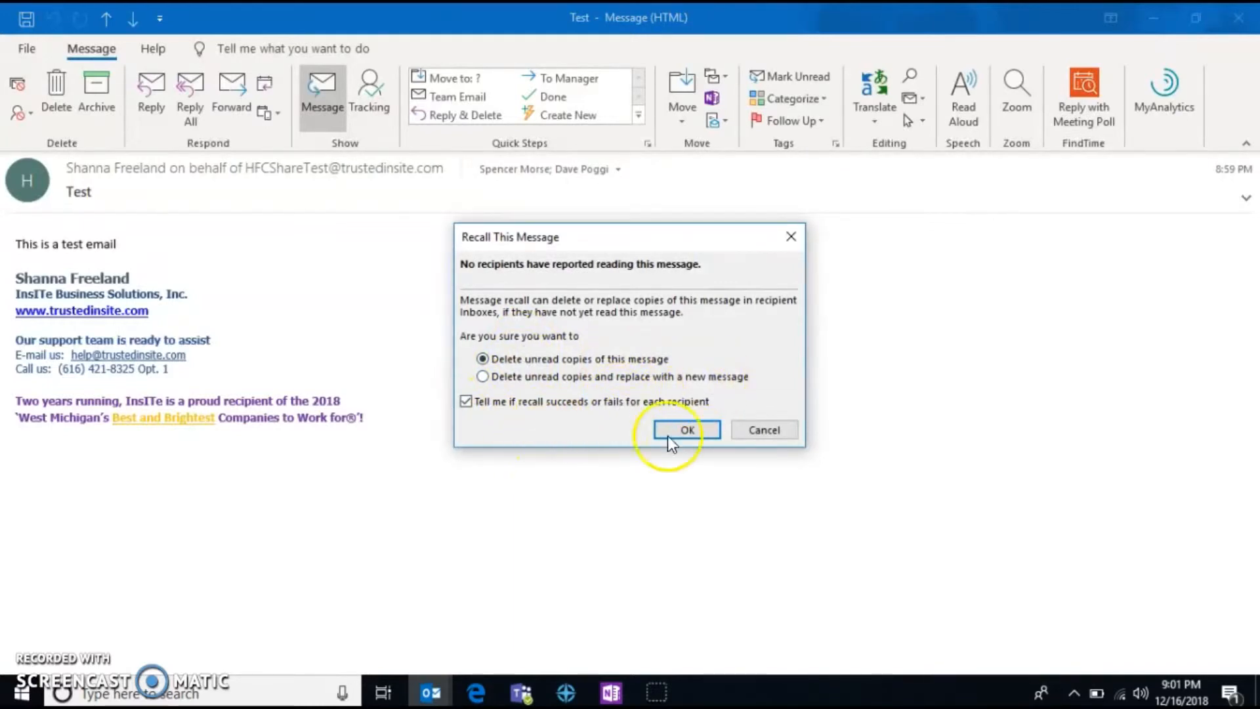
pyautogui.click(697, 431)
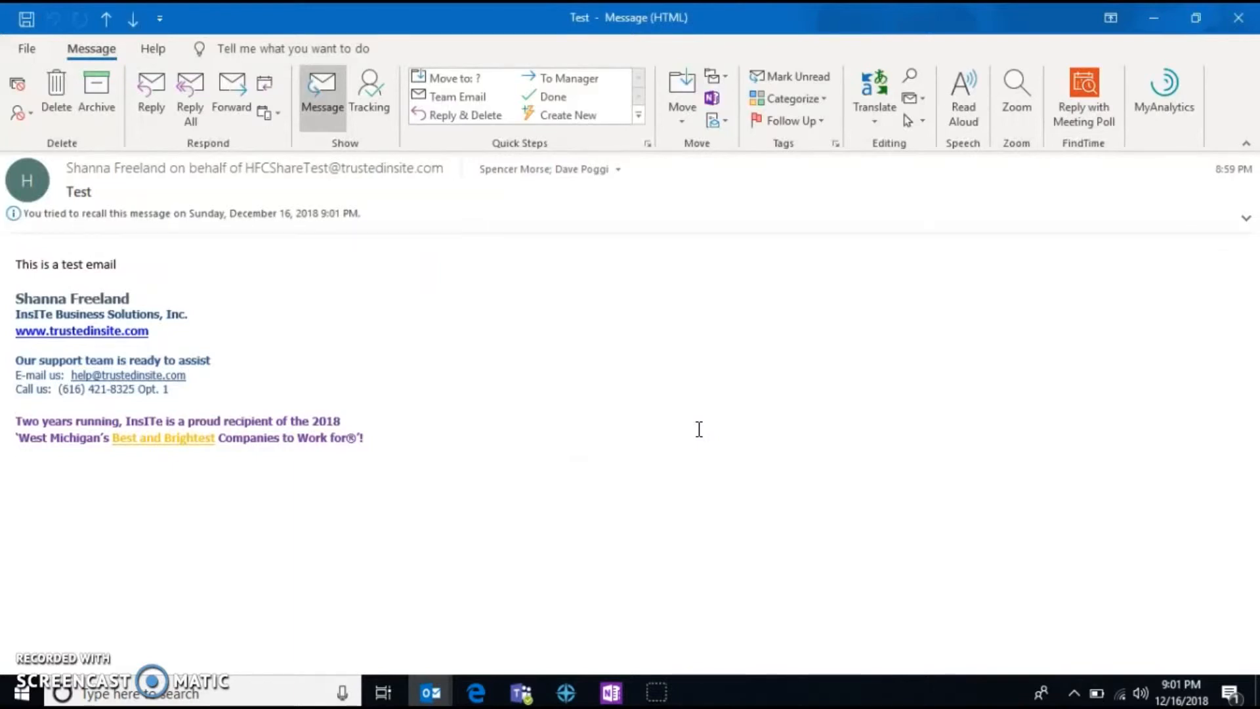
pyautogui.click(724, 122)
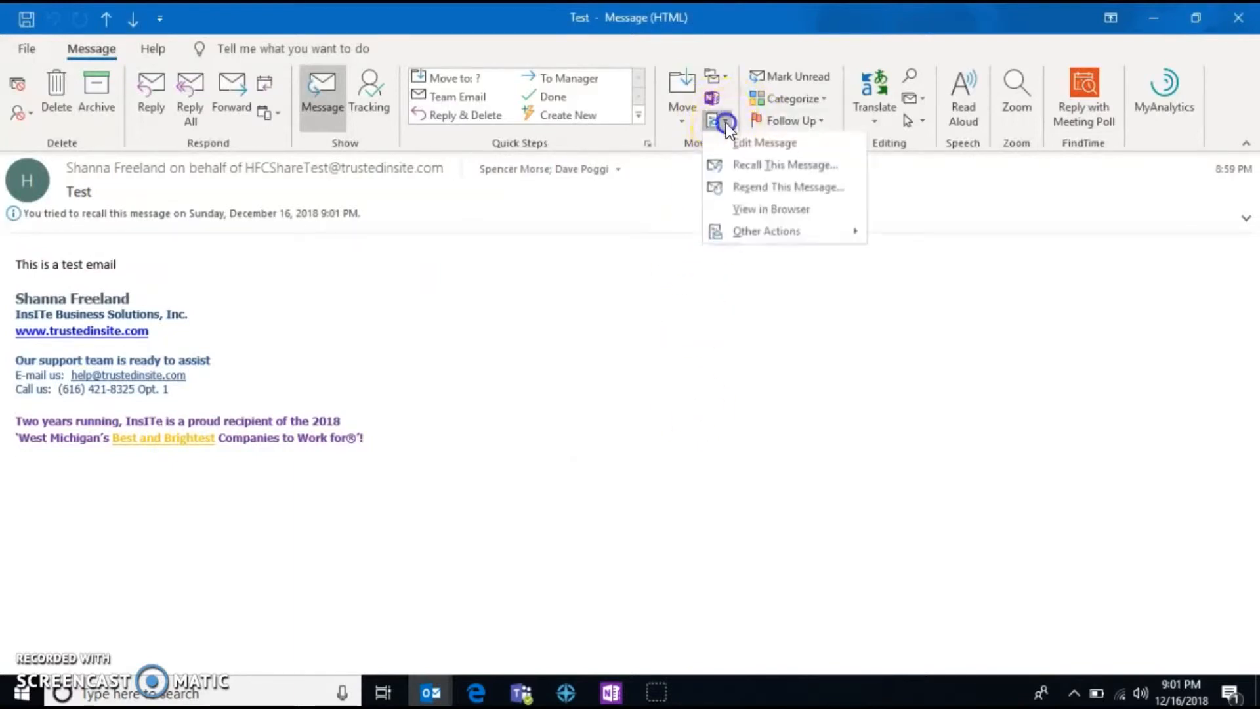
pyautogui.click(414, 398)
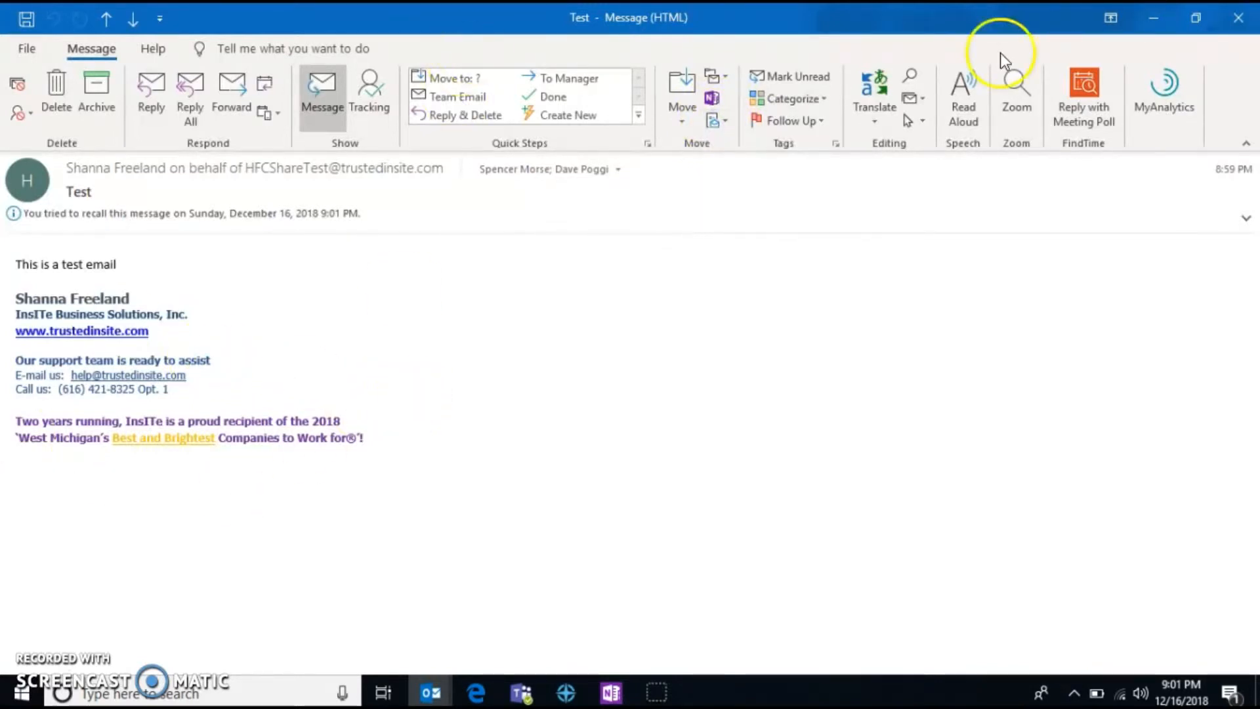
pyautogui.click(1238, 18)
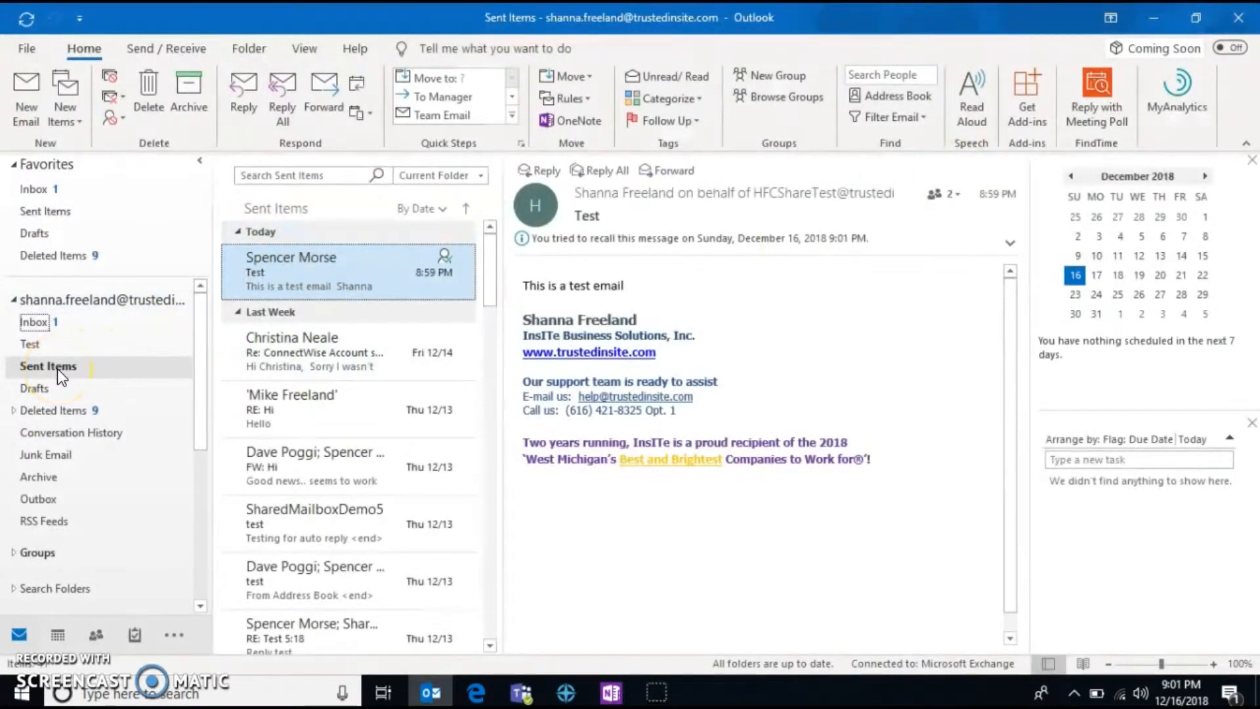
# Return to the Inbox and select the "ConnectWise Account set up" email
pyautogui.click(32, 328)
pyautogui.rightClick(32, 330)
pyautogui.click(31, 330)
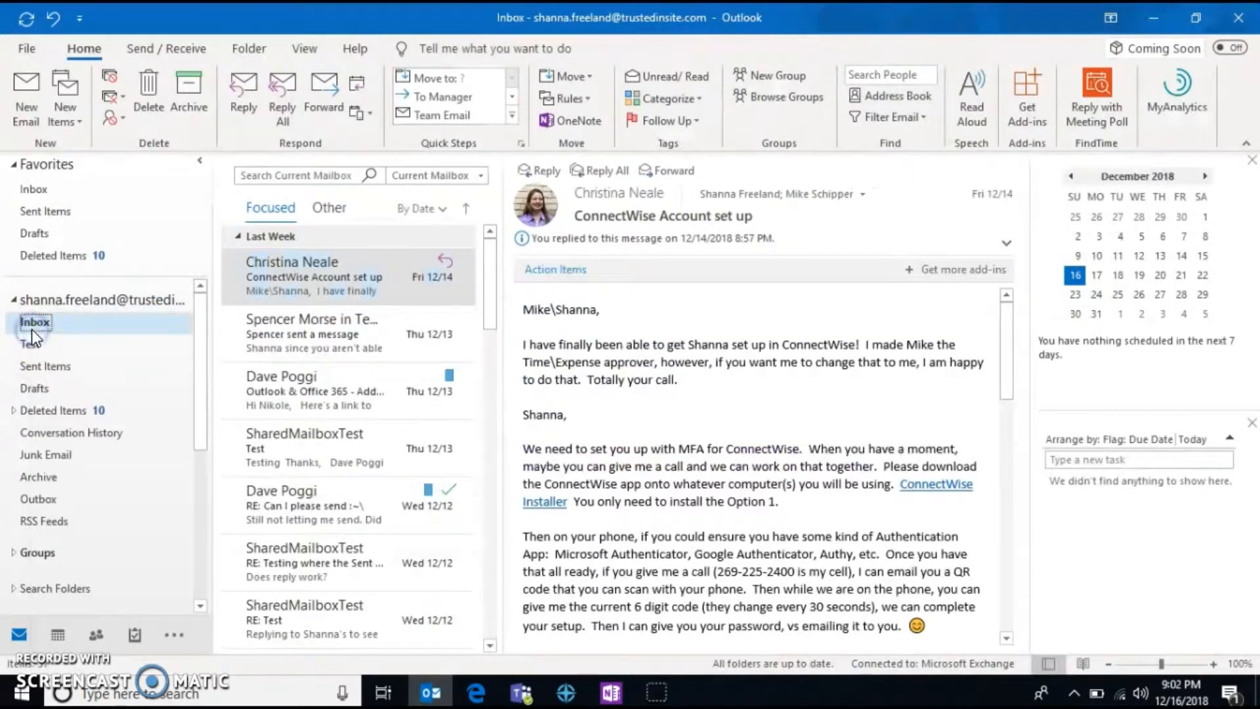
pyautogui.click(419, 396)
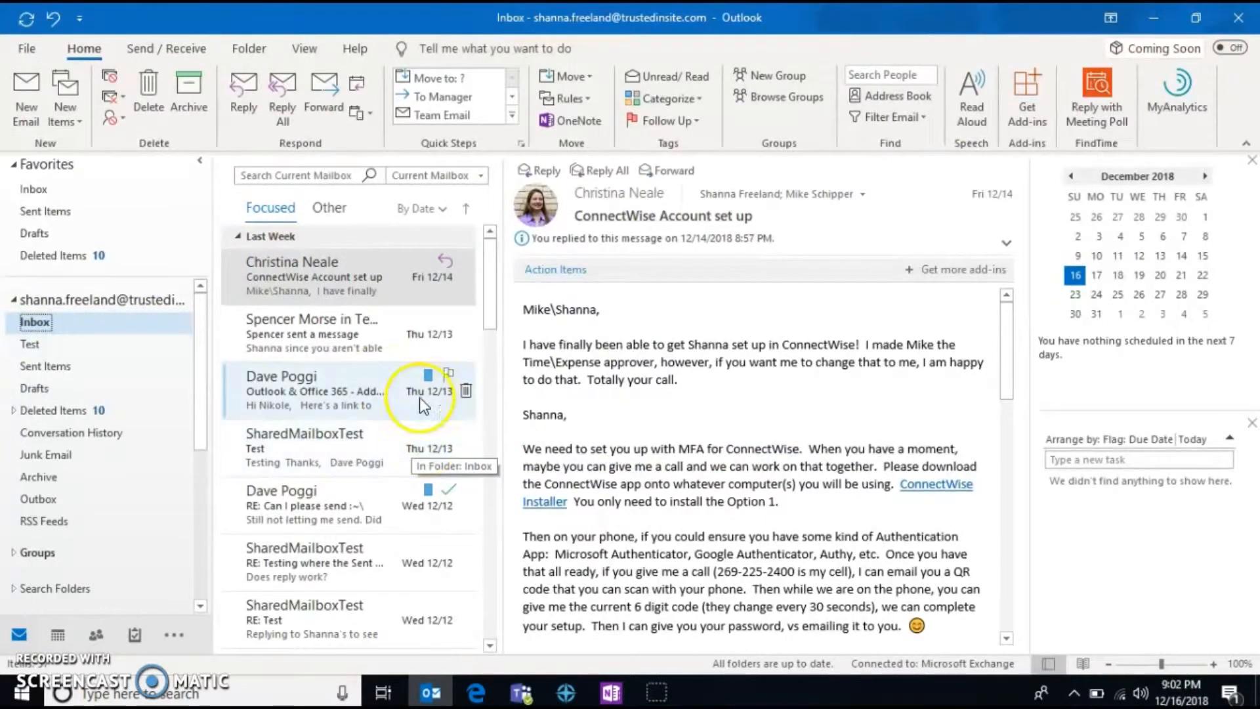
pyautogui.click(408, 265)
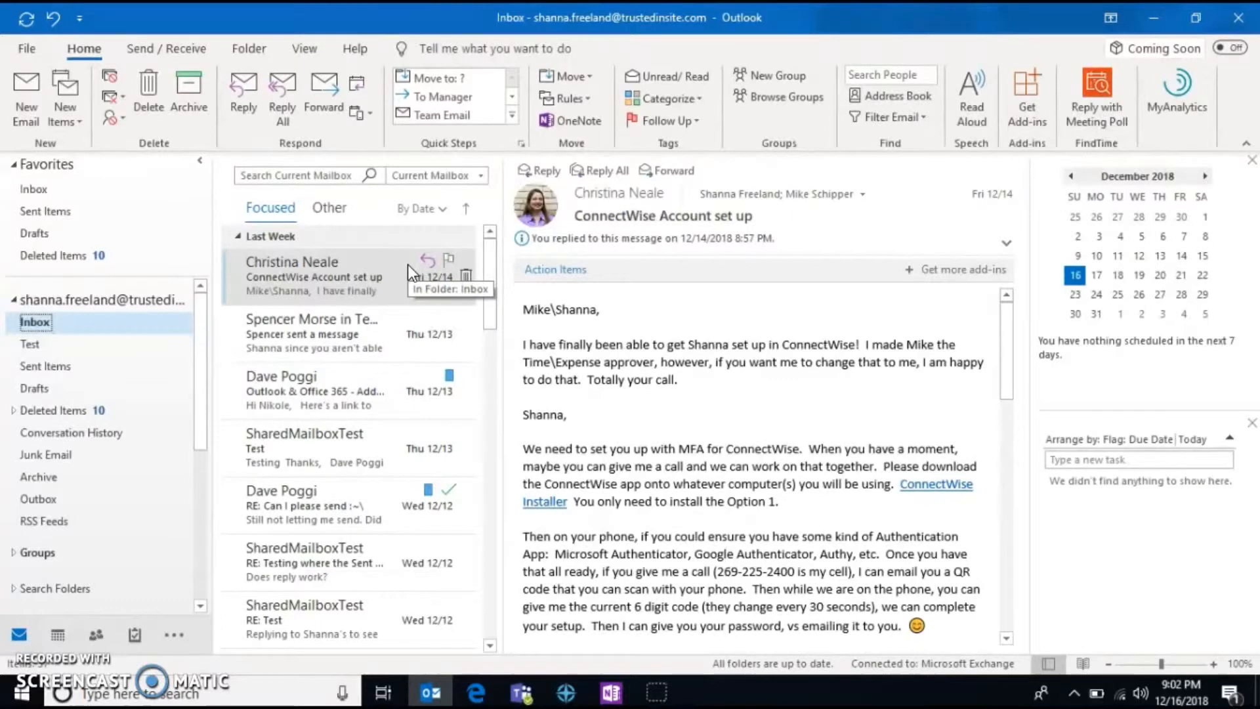
pyautogui.click(676, 339)
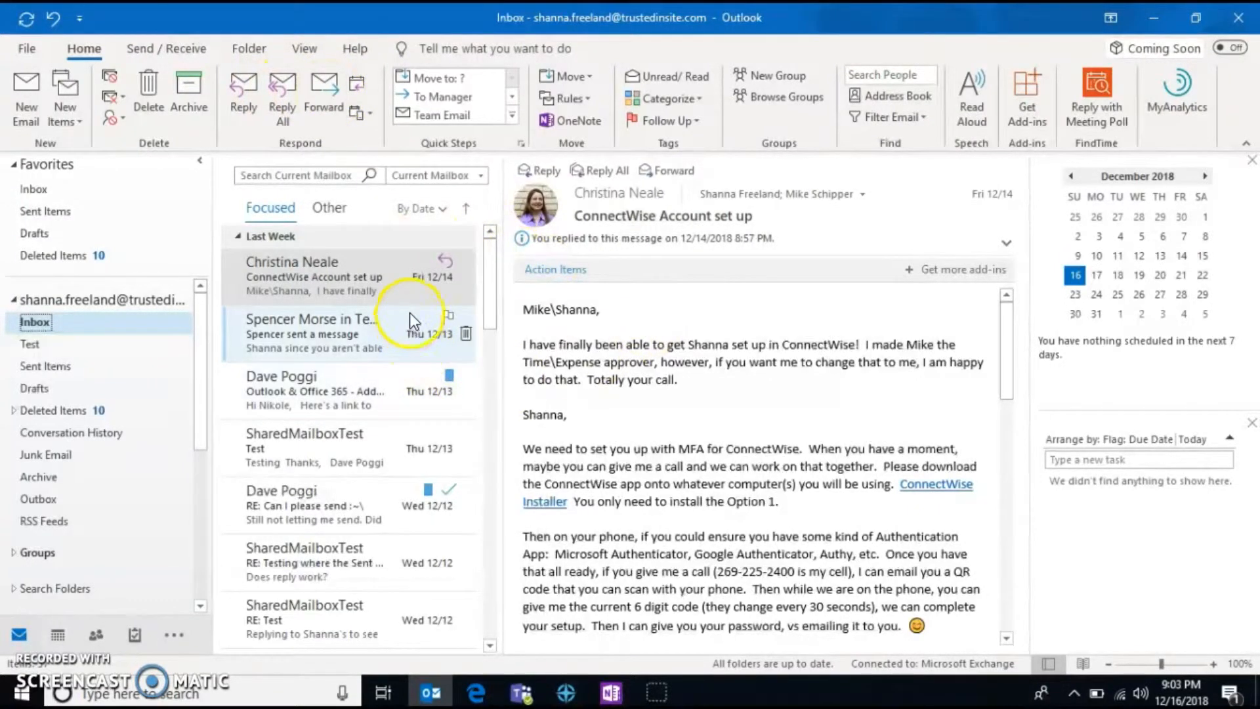
pyautogui.click(426, 258)
pyautogui.click(426, 258)
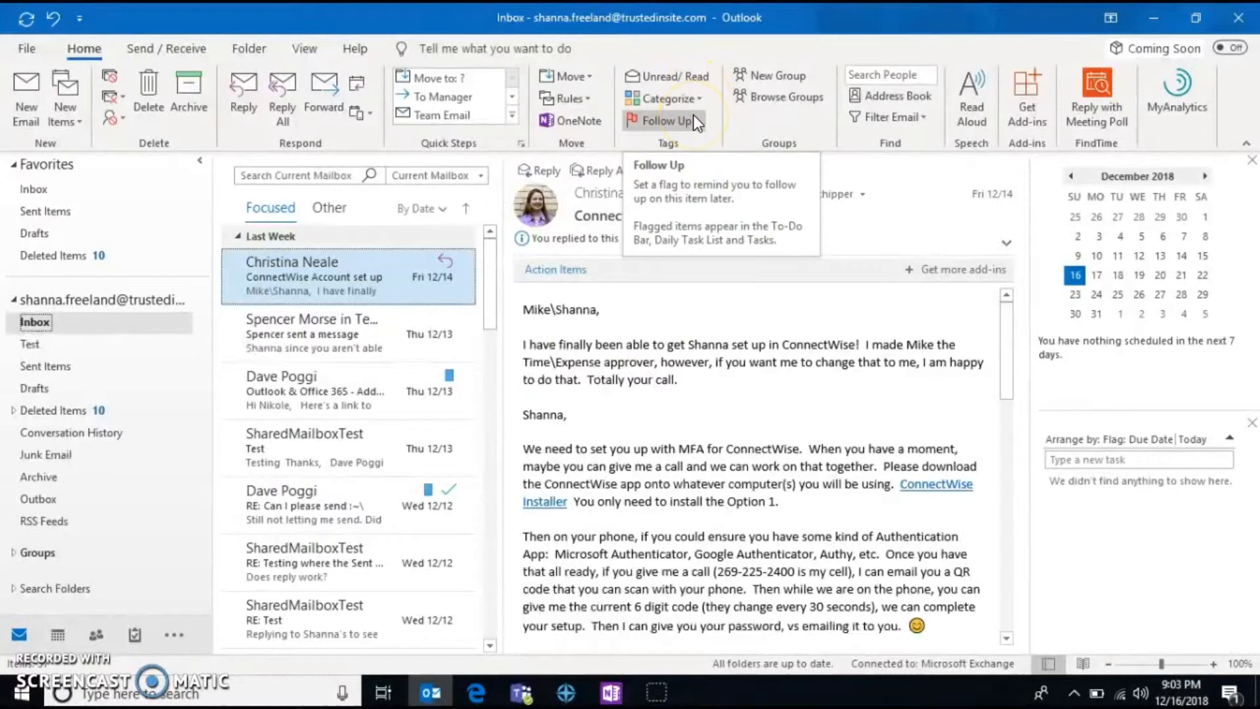
# Collapse the ribbon, show the Home commands temporarily, and pin the ribbon open again
pyautogui.rightClick(1249, 145)
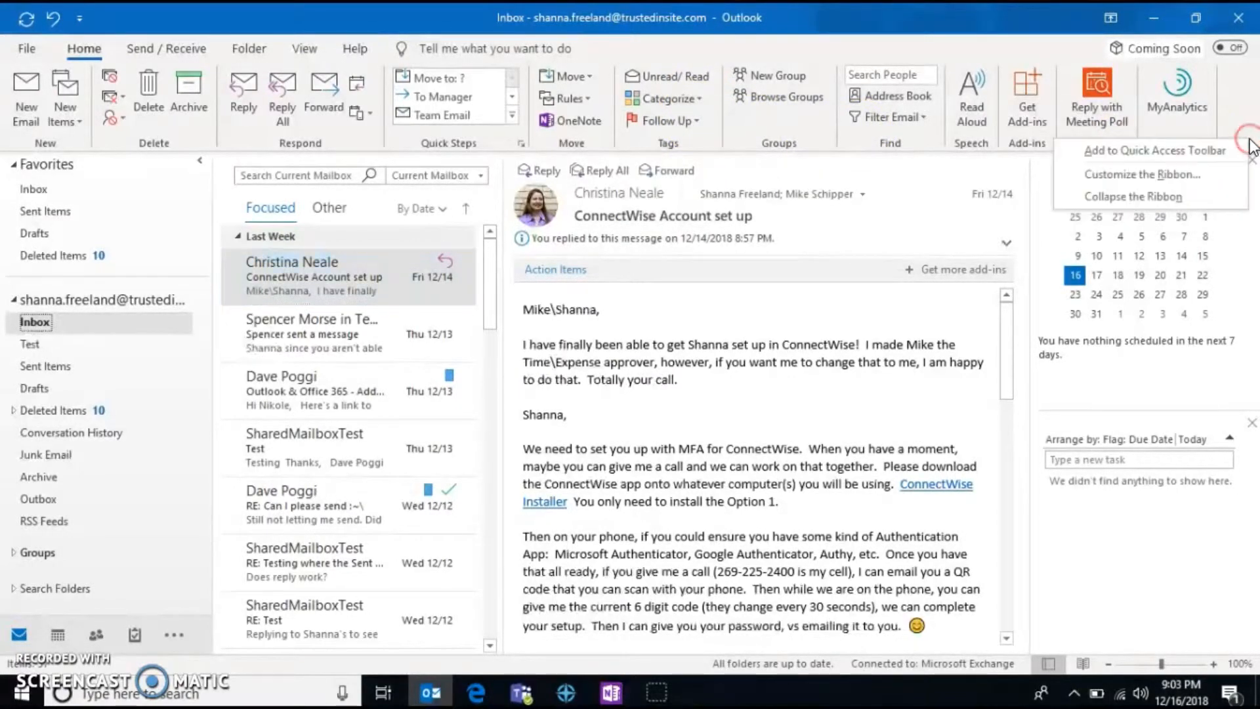
pyautogui.click(1249, 141)
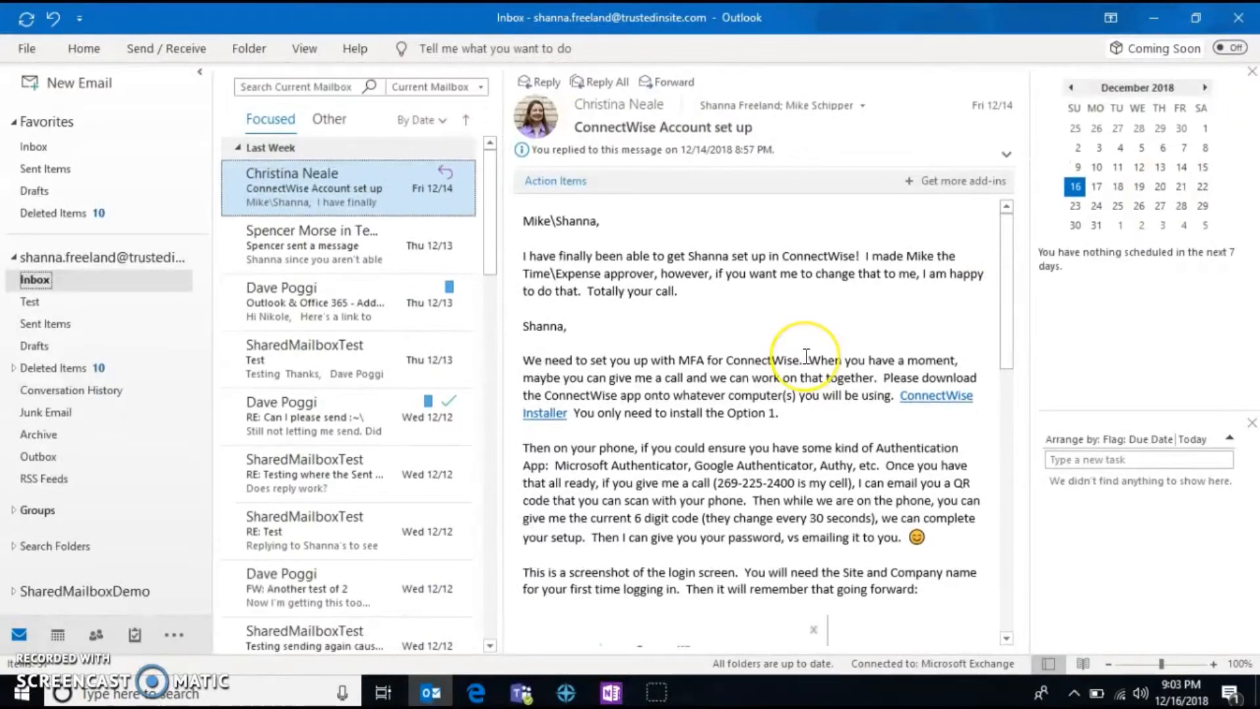
pyautogui.click(95, 52)
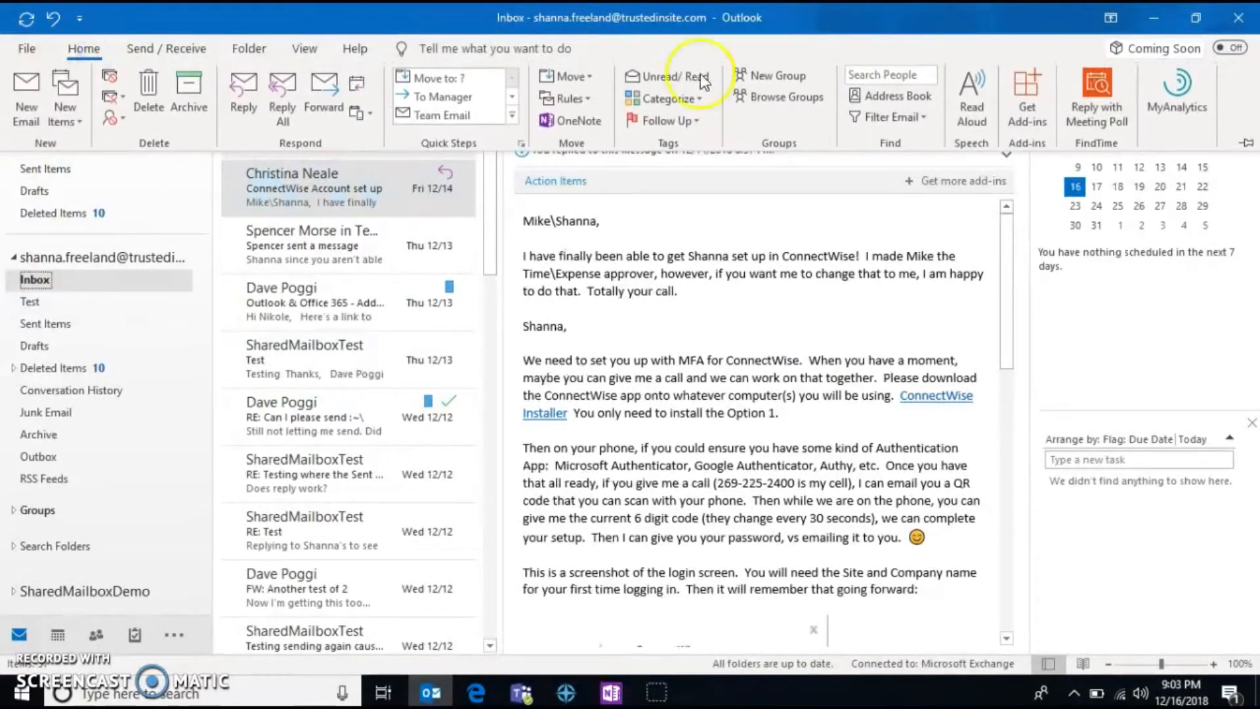
pyautogui.click(1243, 147)
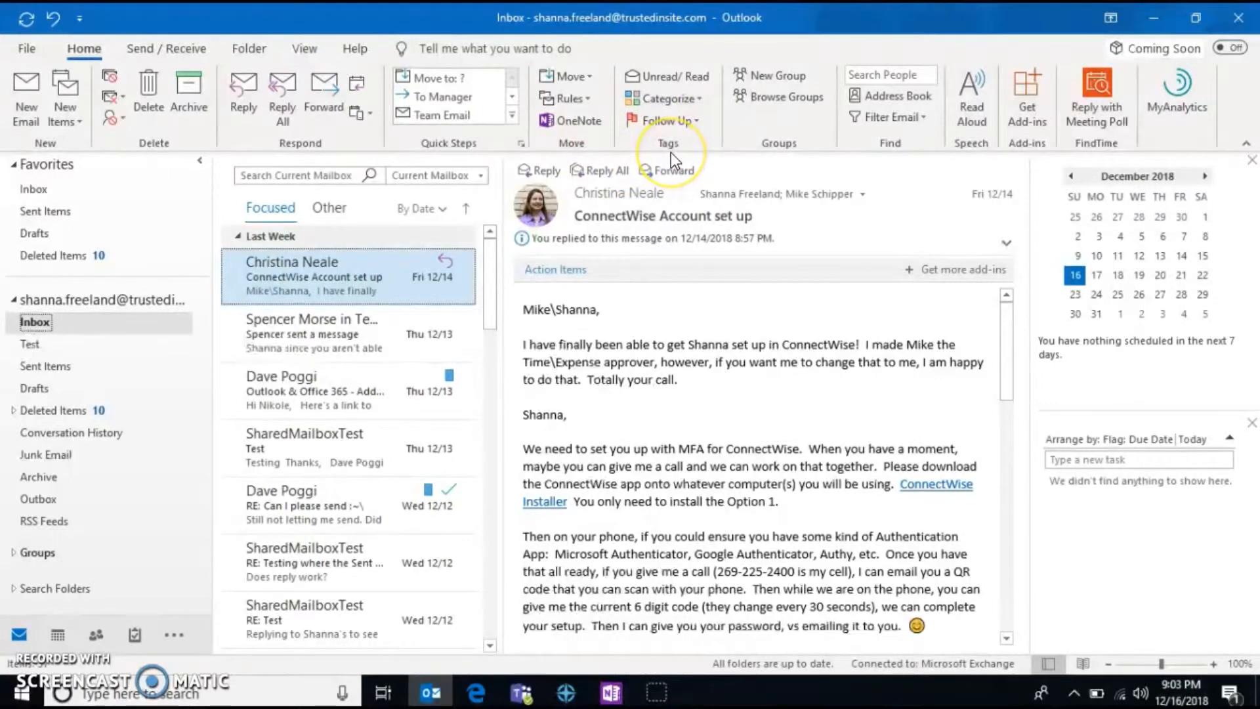
# Search the current mailbox for "test" and widen the search scope to All Outlook Items
pyautogui.click(318, 175)
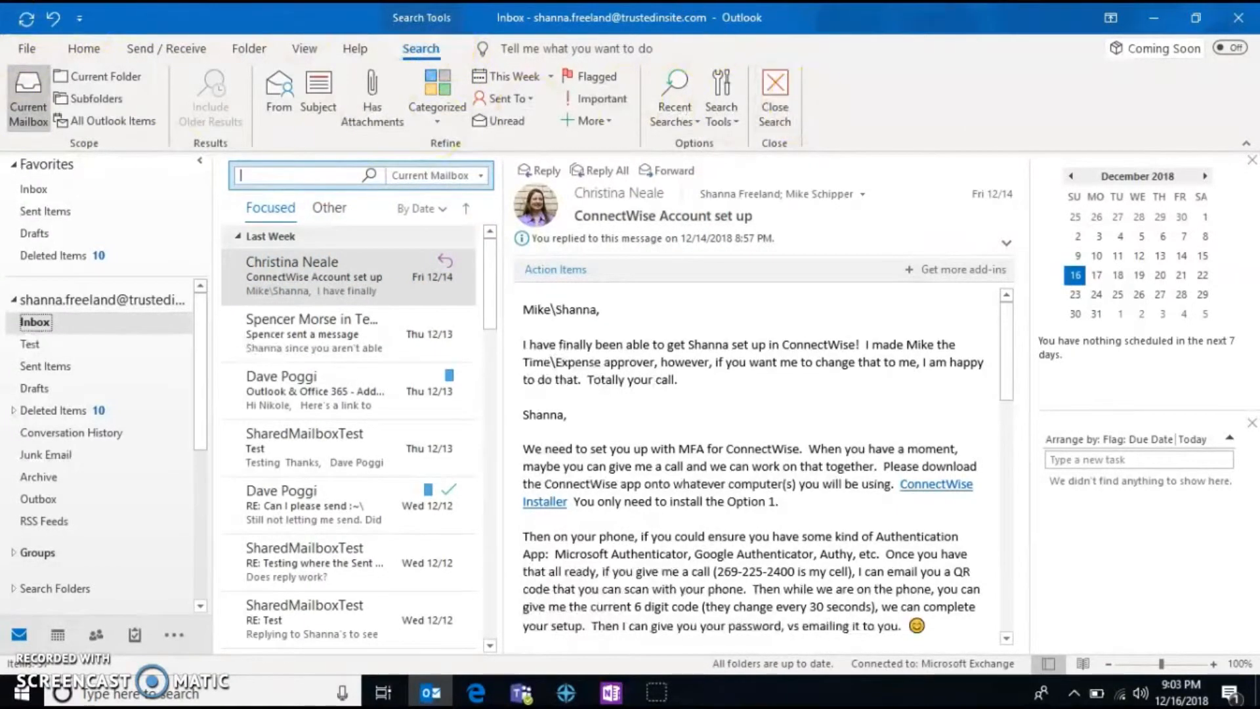
pyautogui.click(697, 352)
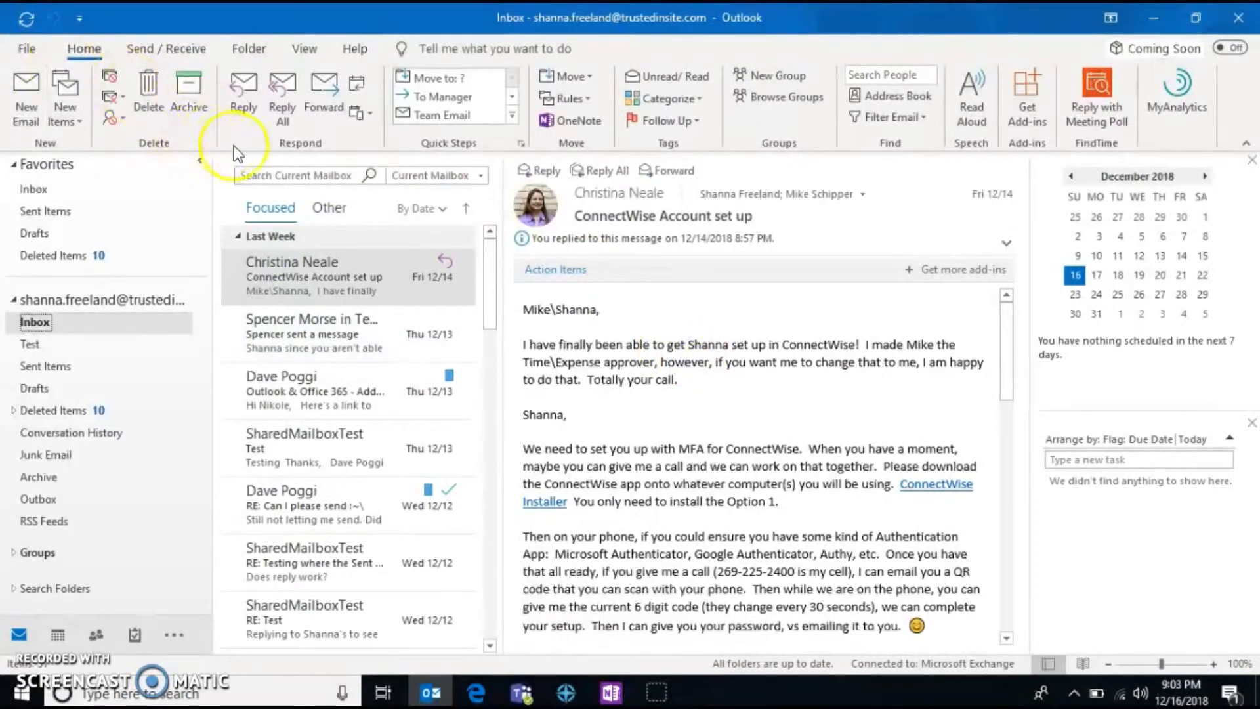
pyautogui.click(267, 173)
pyautogui.write('test')
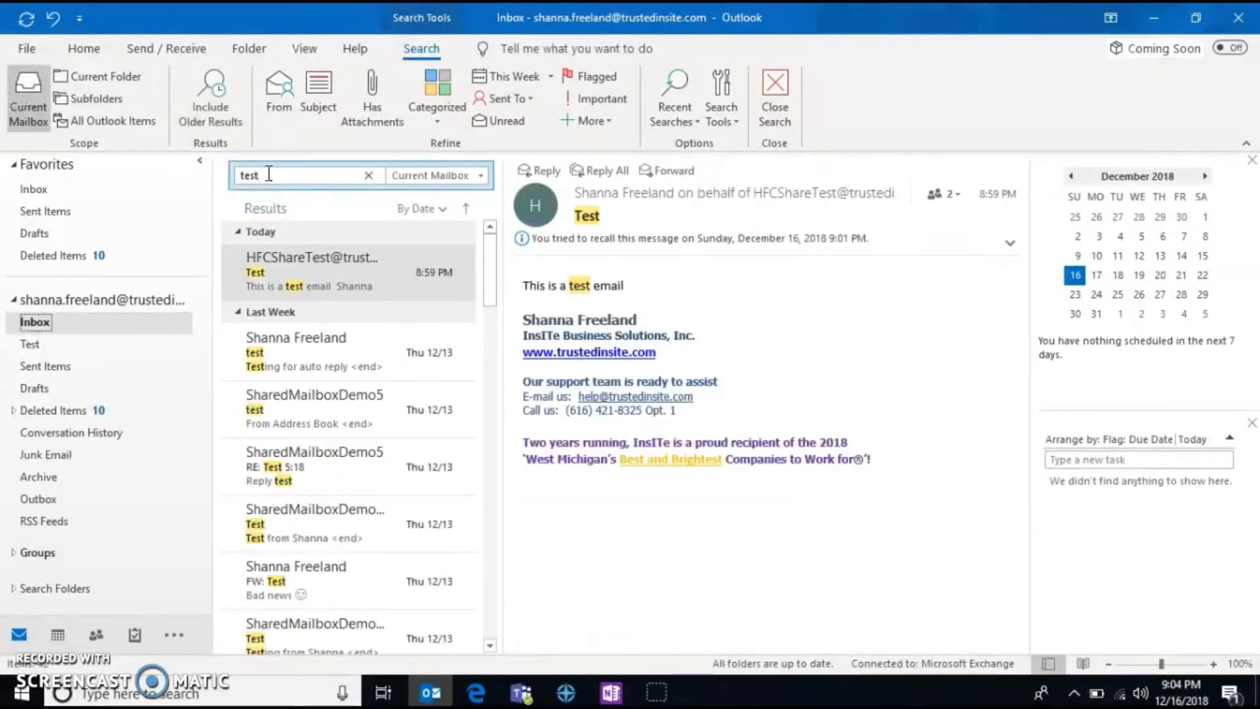
pyautogui.click(467, 179)
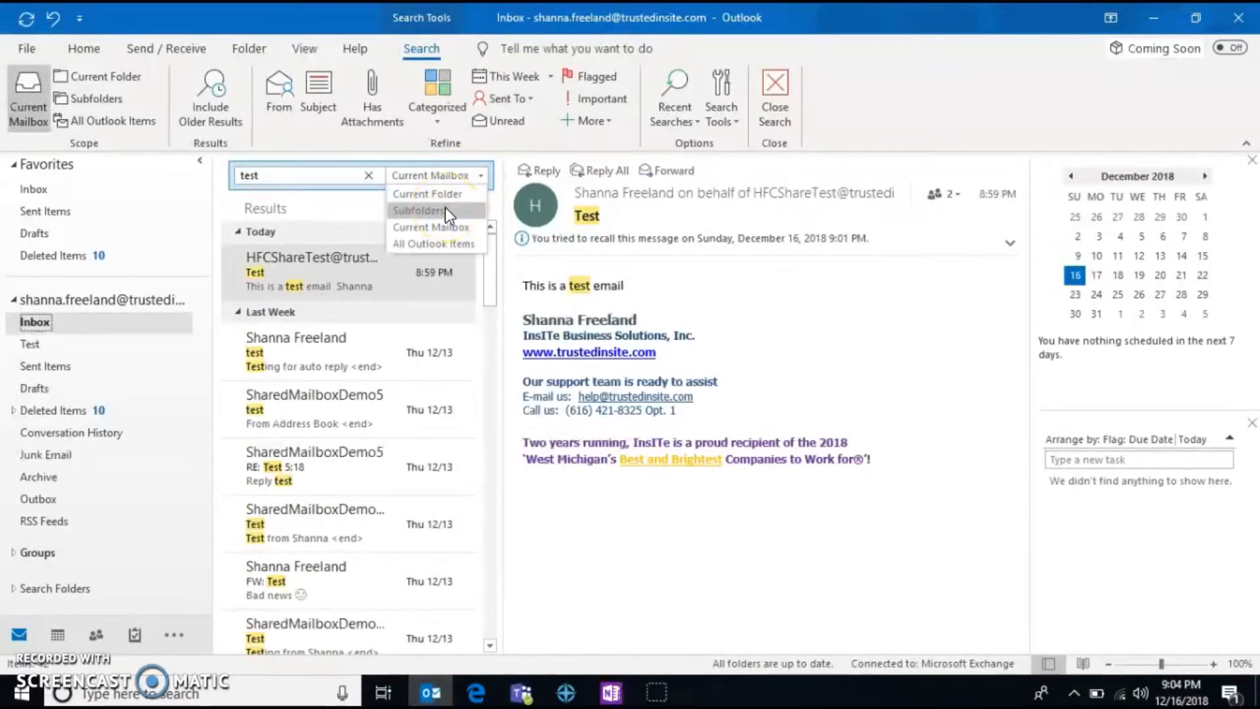
pyautogui.click(447, 241)
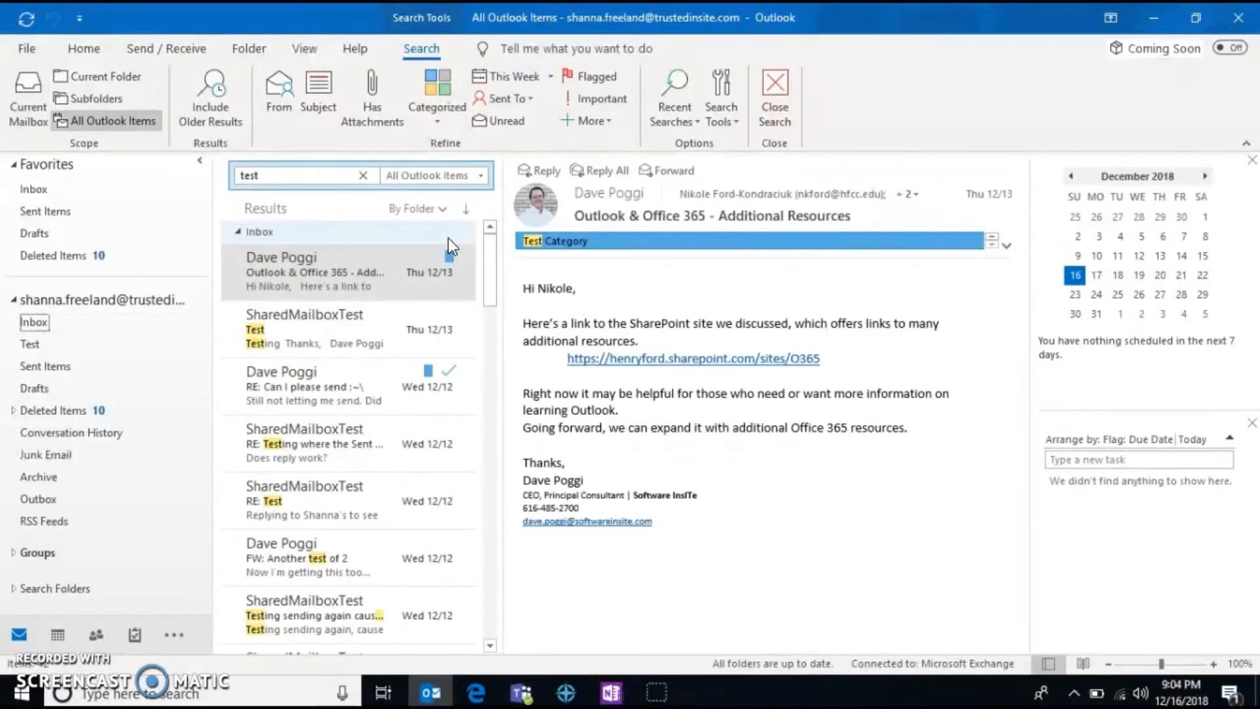
# Refine the "test" search to messages categorized as Test Category
pyautogui.click(313, 164)
pyautogui.click(322, 177)
pyautogui.click(277, 182)
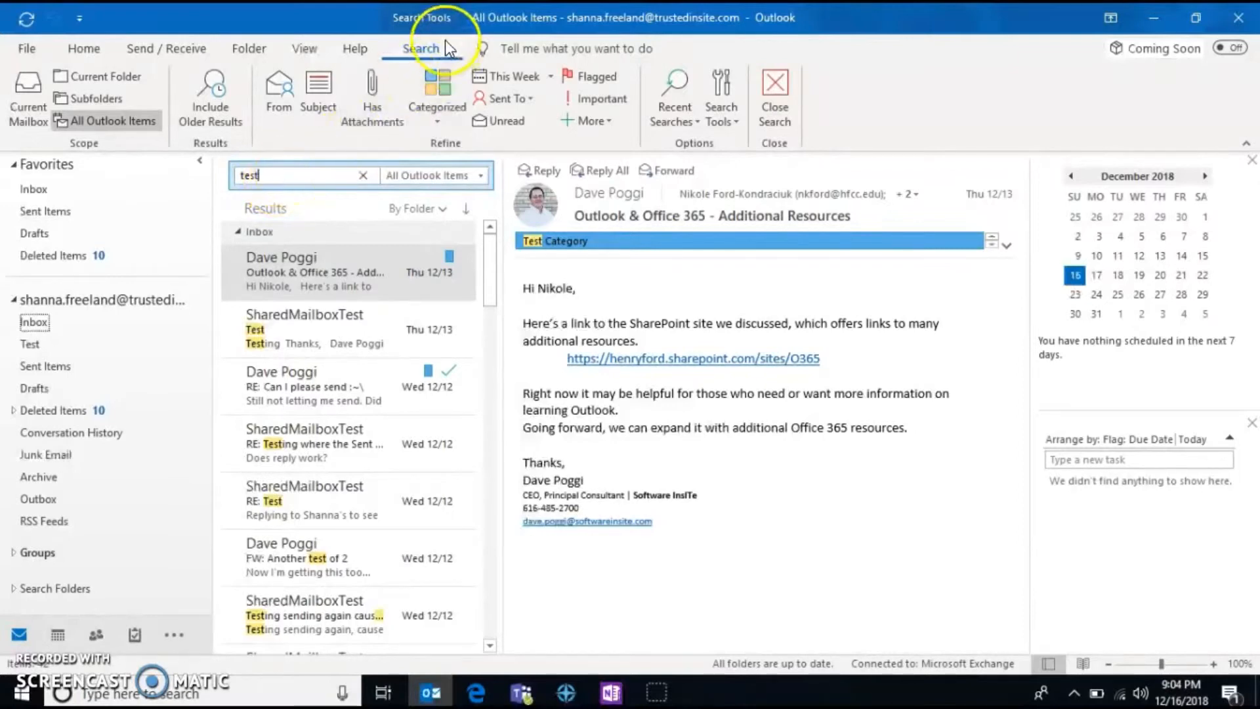
pyautogui.click(448, 98)
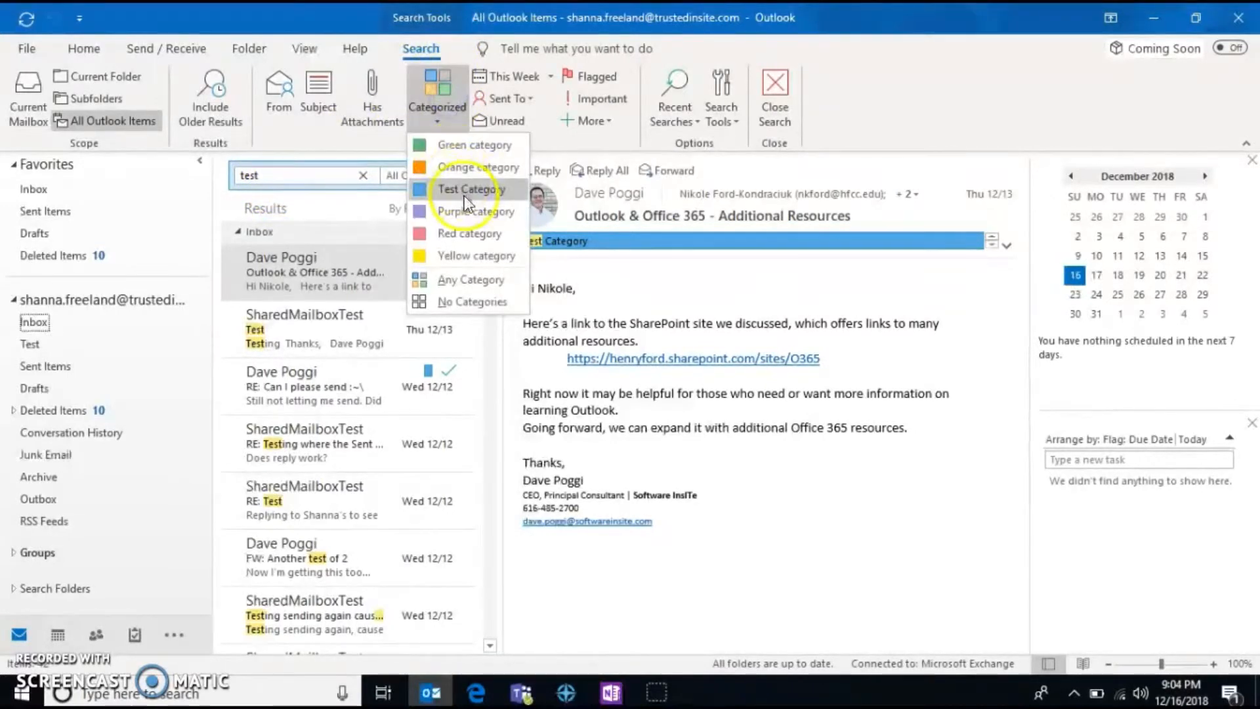
pyautogui.click(463, 196)
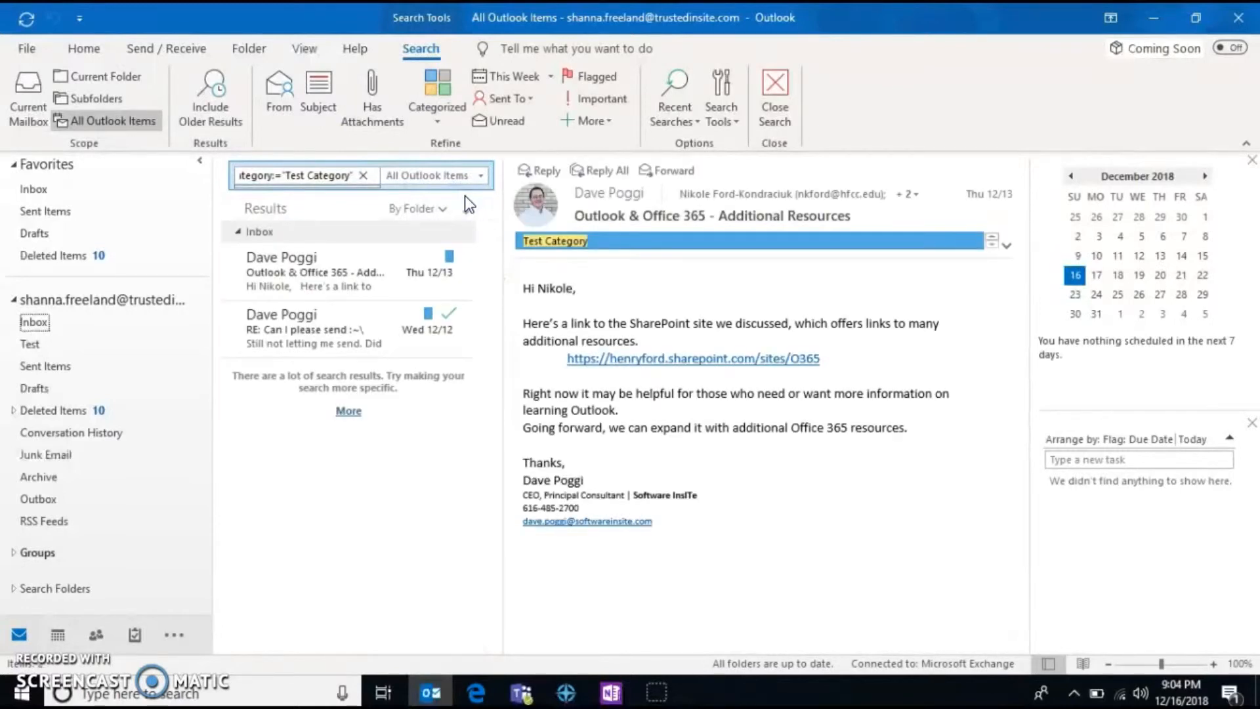
# Limit the search results to messages received This Week
pyautogui.click(430, 113)
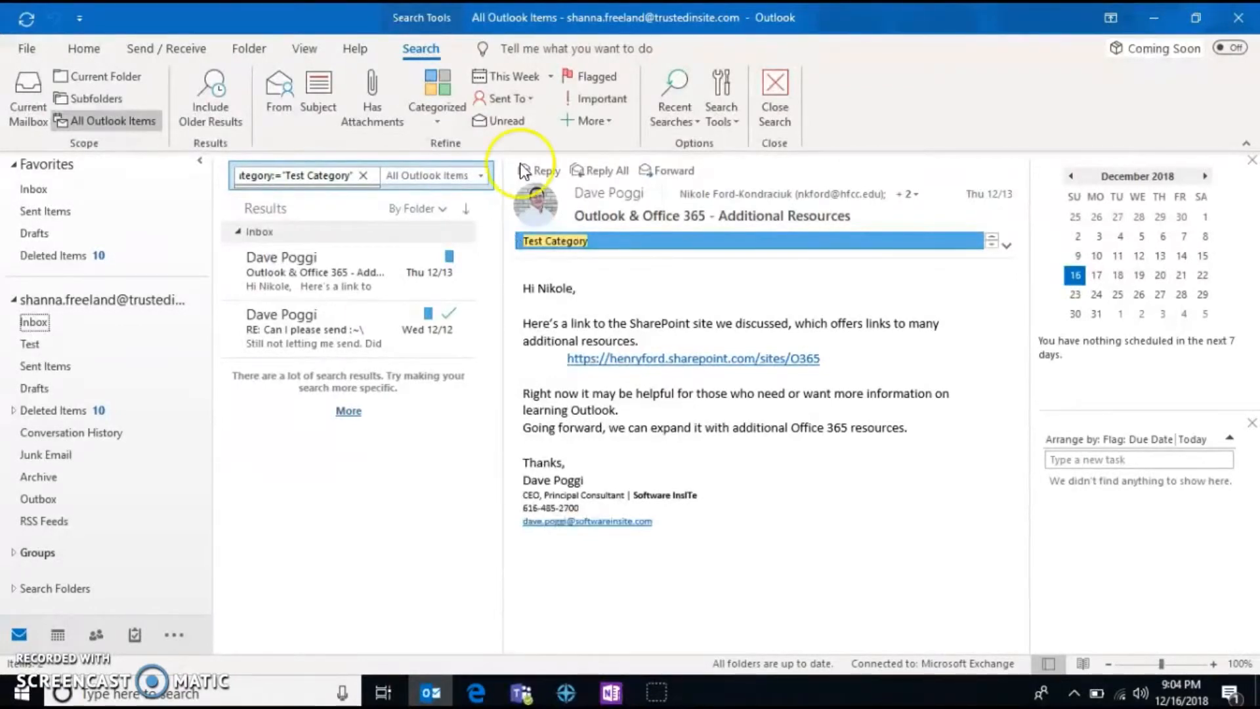
pyautogui.click(549, 76)
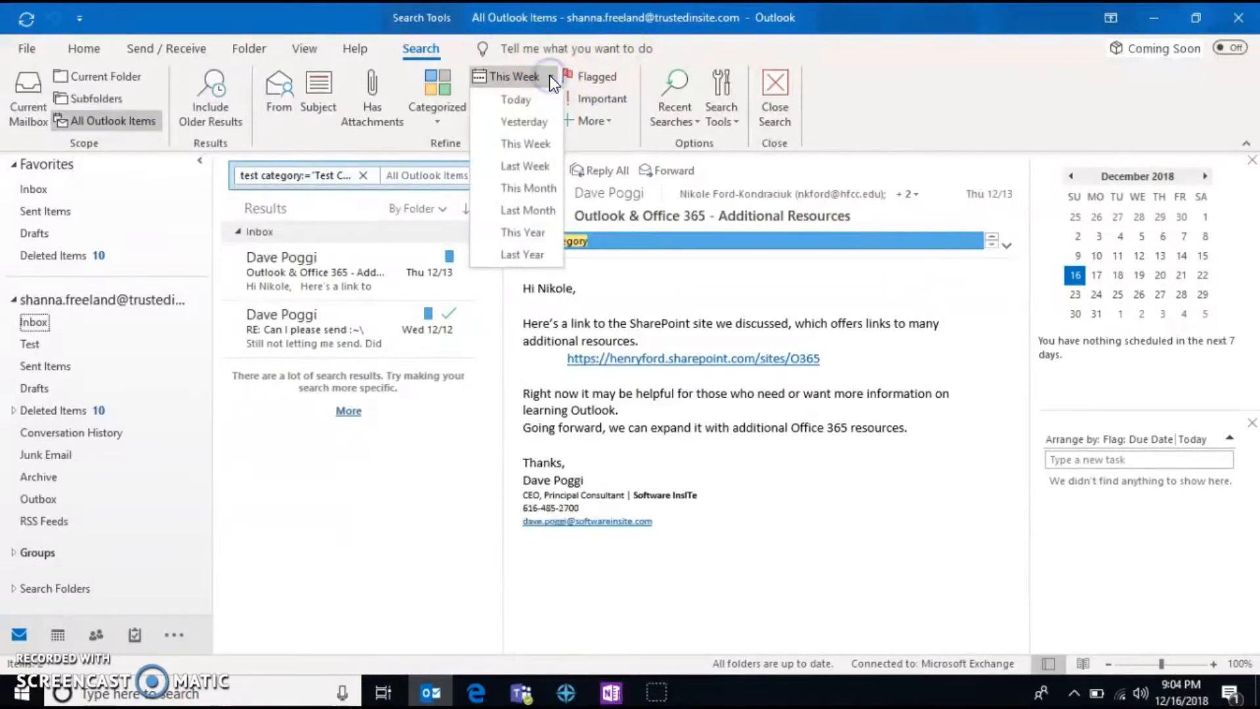
pyautogui.click(539, 144)
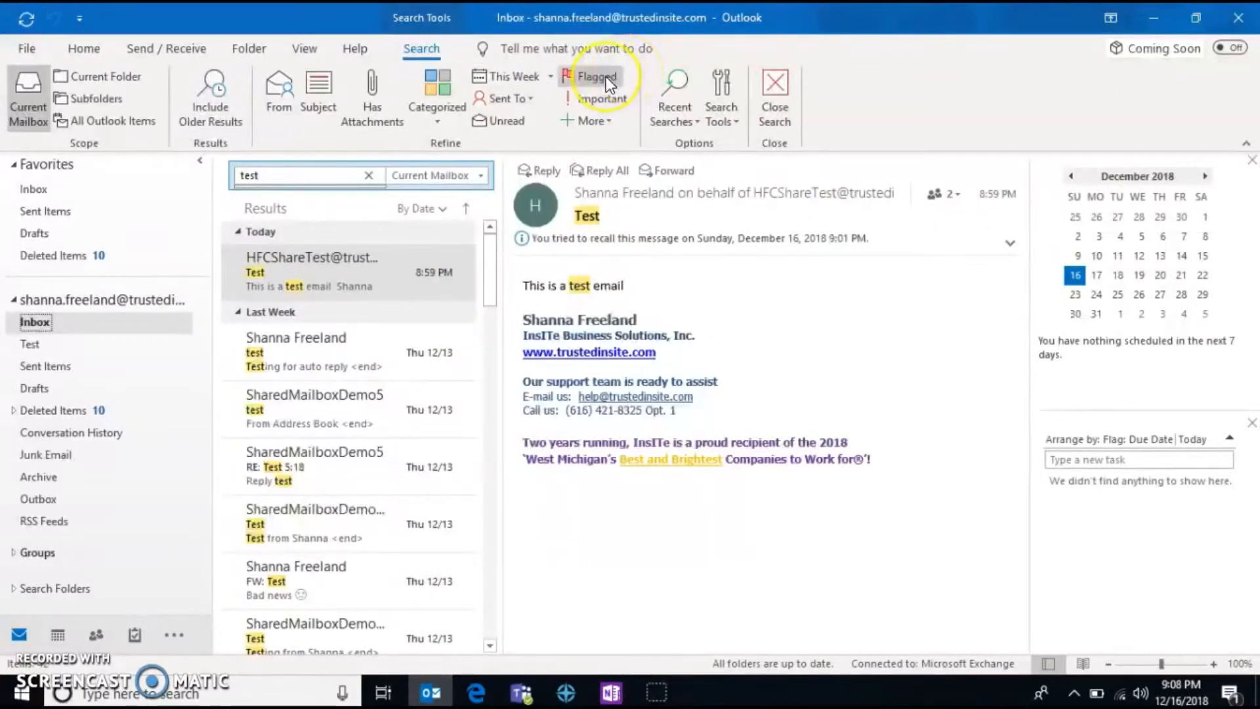
# Review the additional common properties for refining the search, and clear the "test" search
pyautogui.click(609, 121)
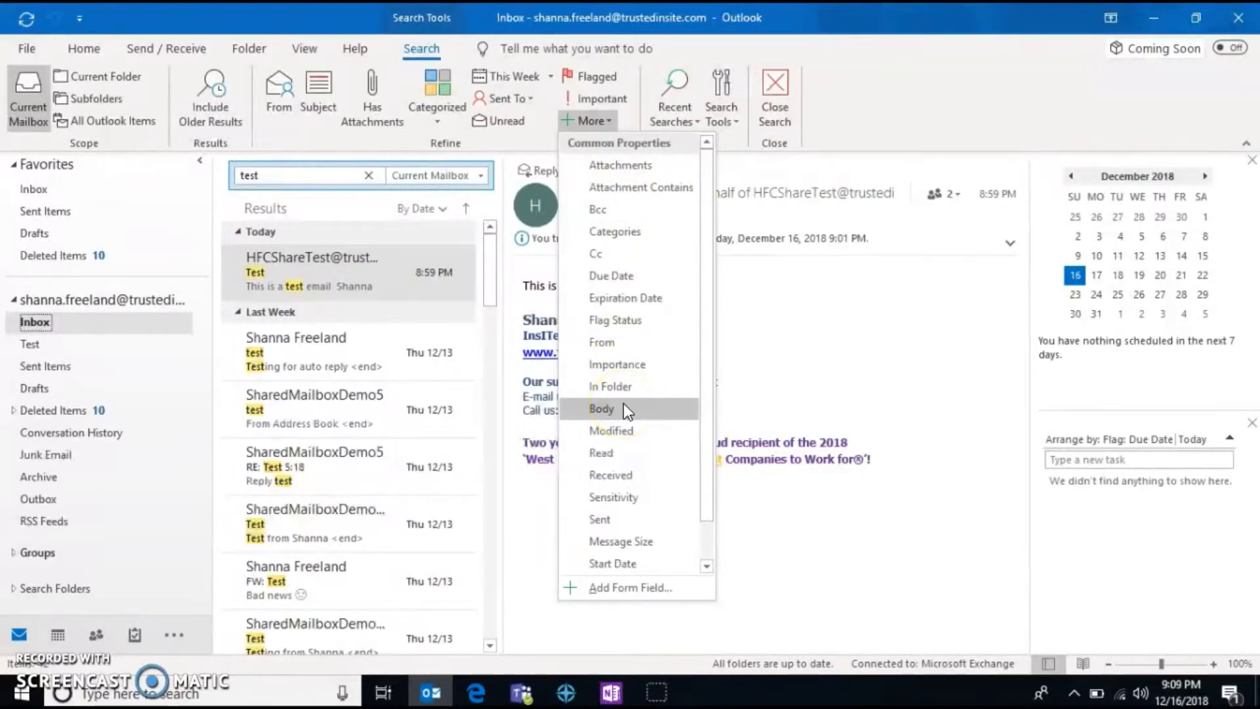
pyautogui.click(341, 169)
pyautogui.click(369, 175)
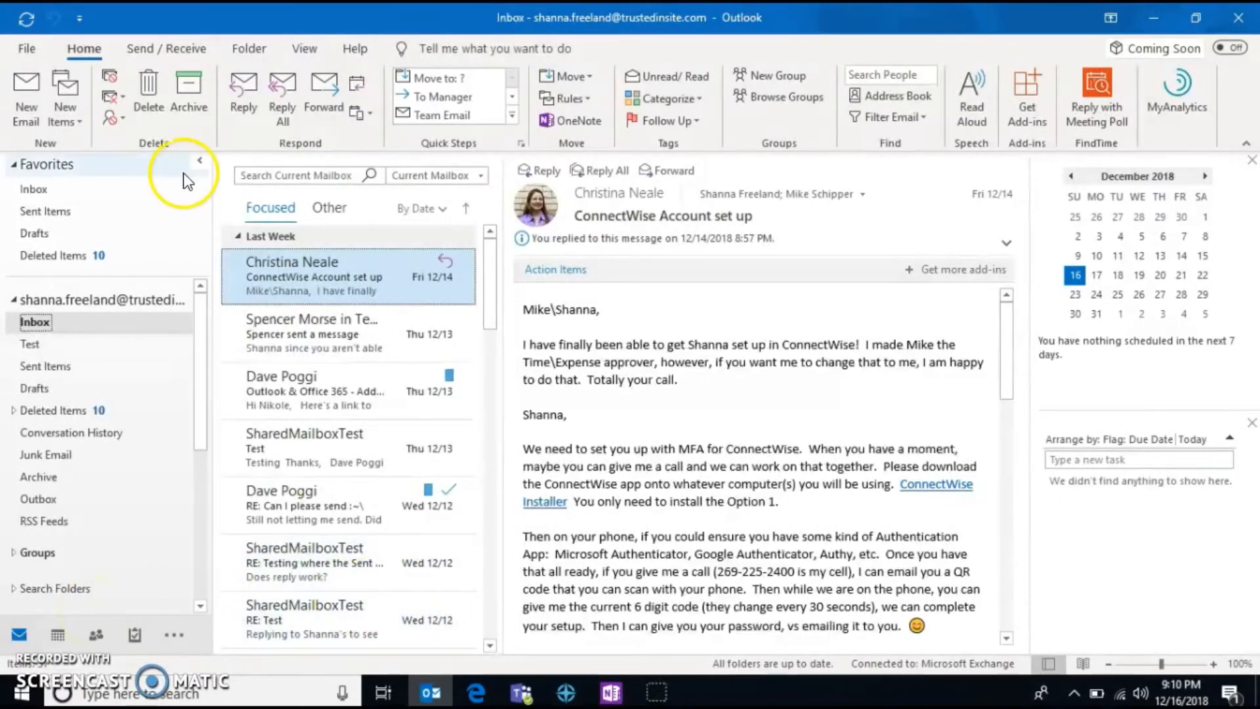
# Open the account's Automatic Replies settings and turn on replies sent only during a set time range
pyautogui.click(31, 52)
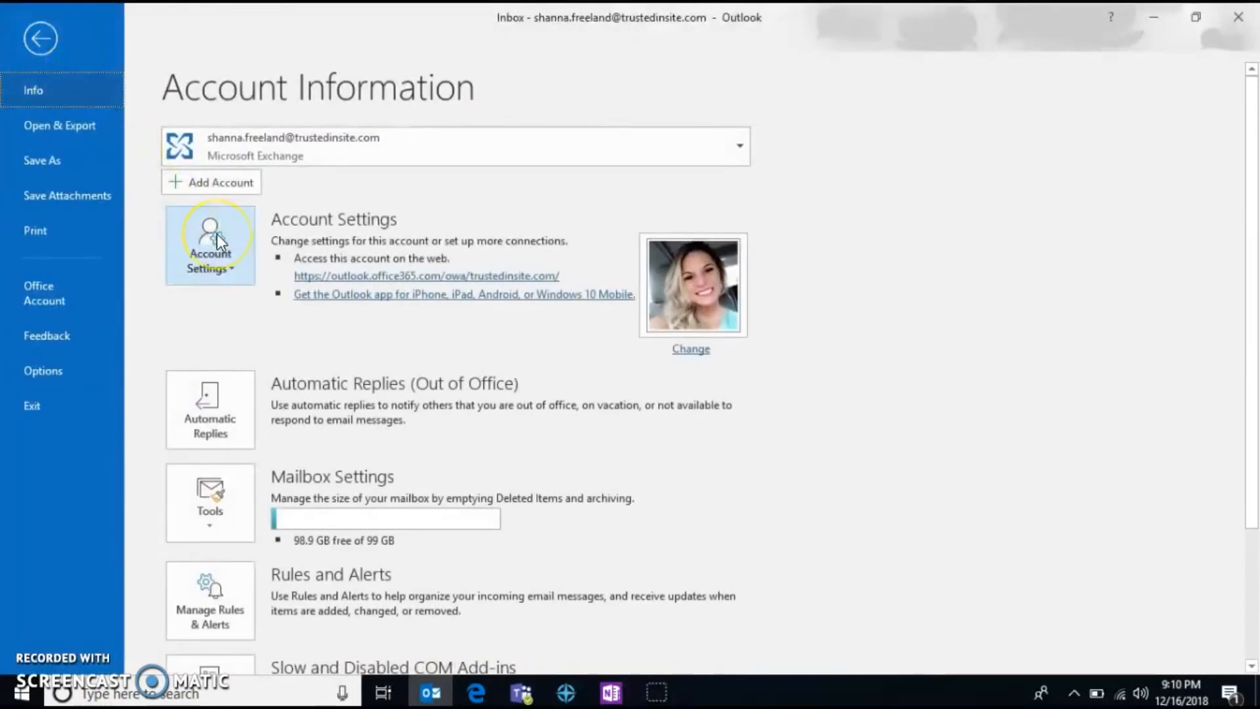
pyautogui.click(214, 416)
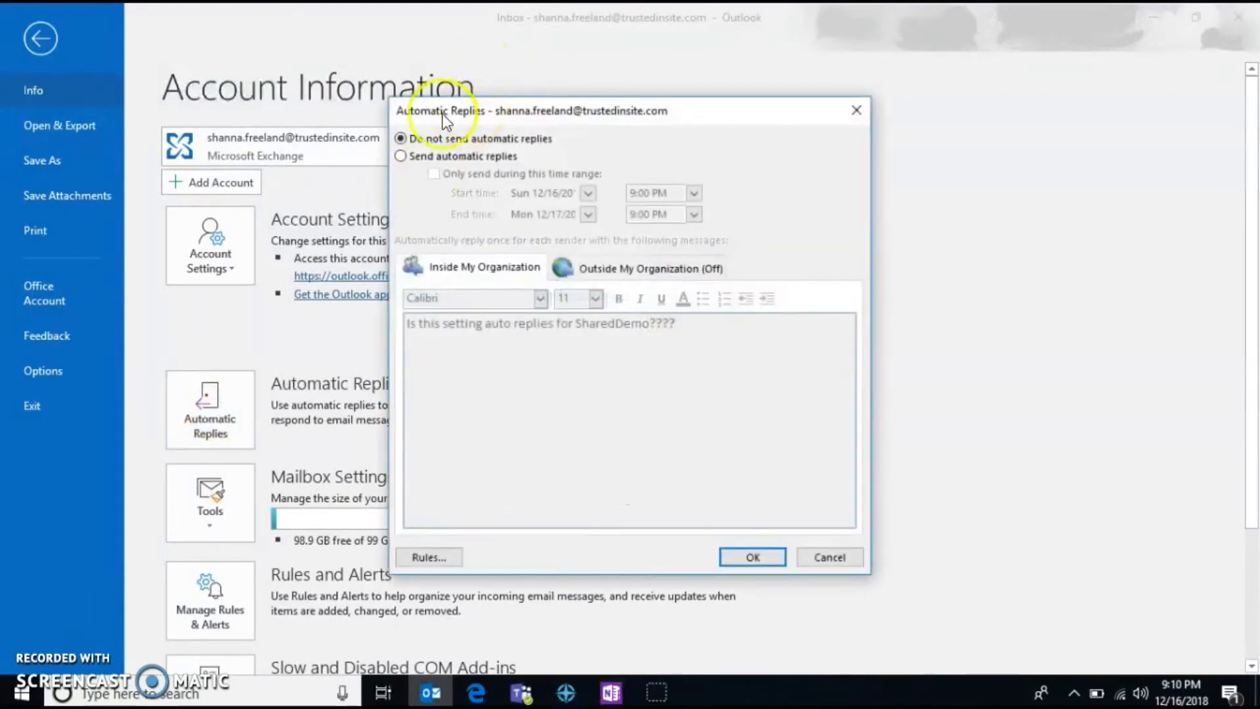
pyautogui.click(400, 156)
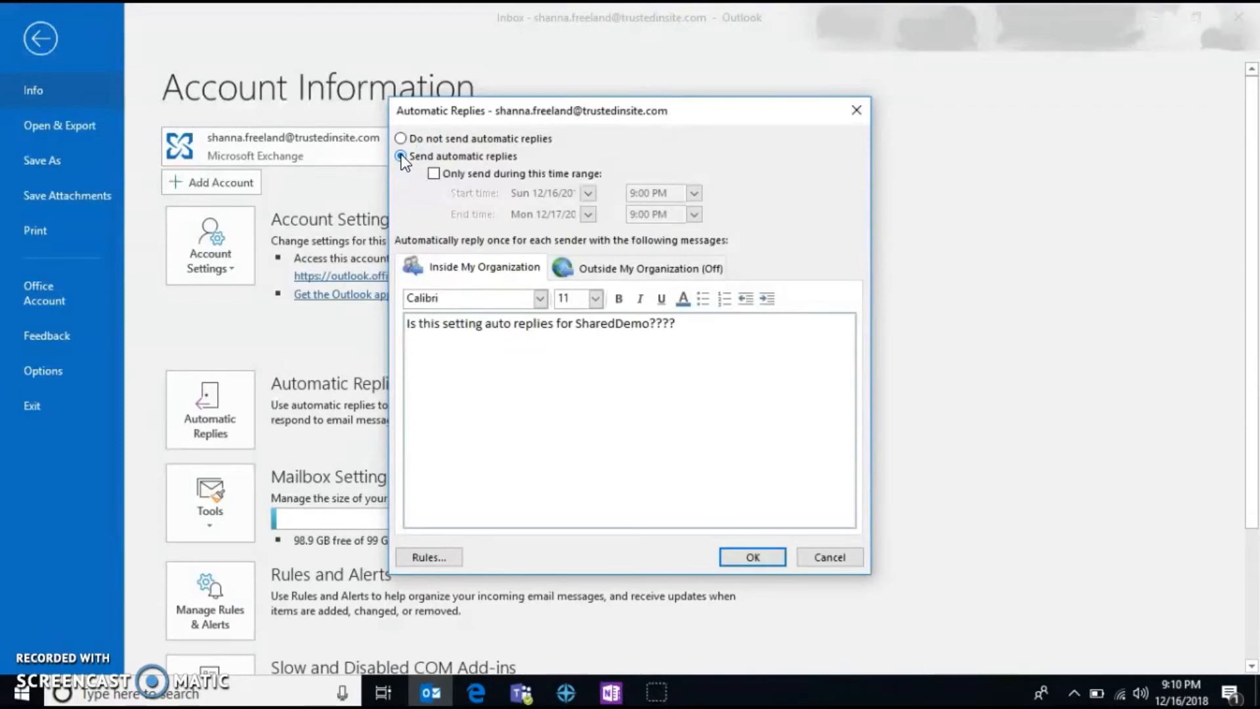
pyautogui.click(433, 173)
# Set the automatic reply period to start on 12/17/2018 at 9:00 AM and end on 12/18/2018
pyautogui.click(591, 198)
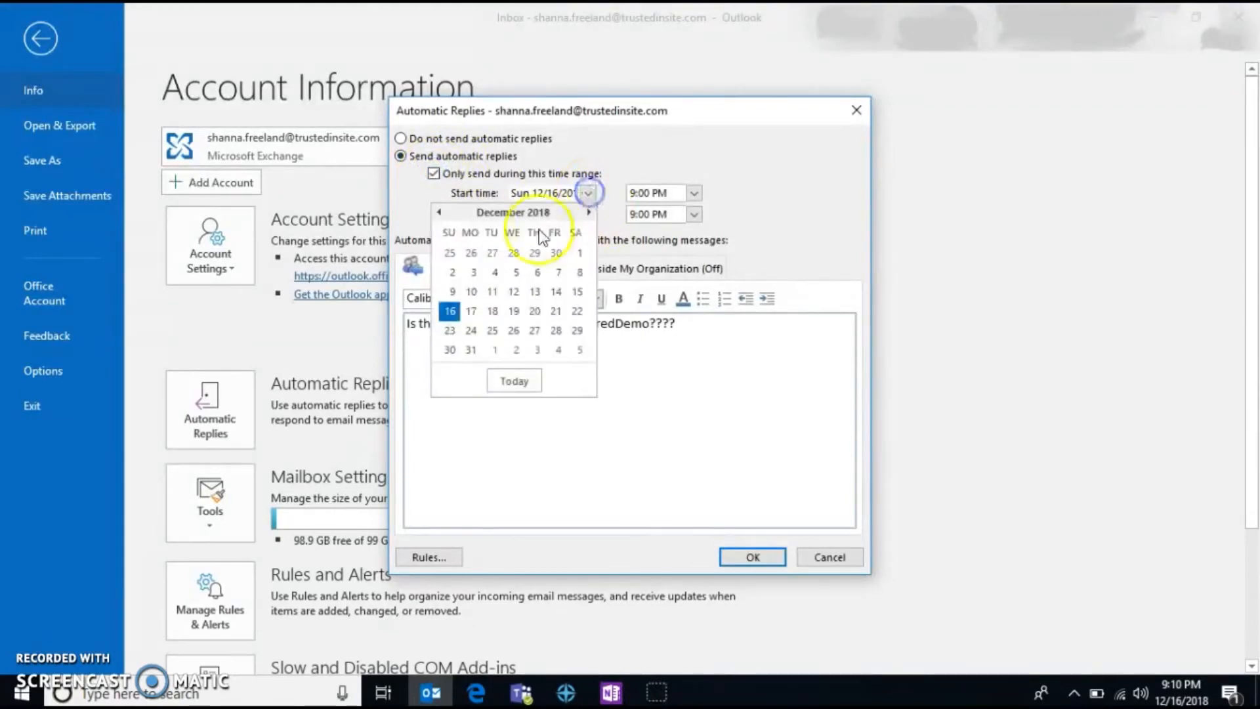
pyautogui.click(474, 313)
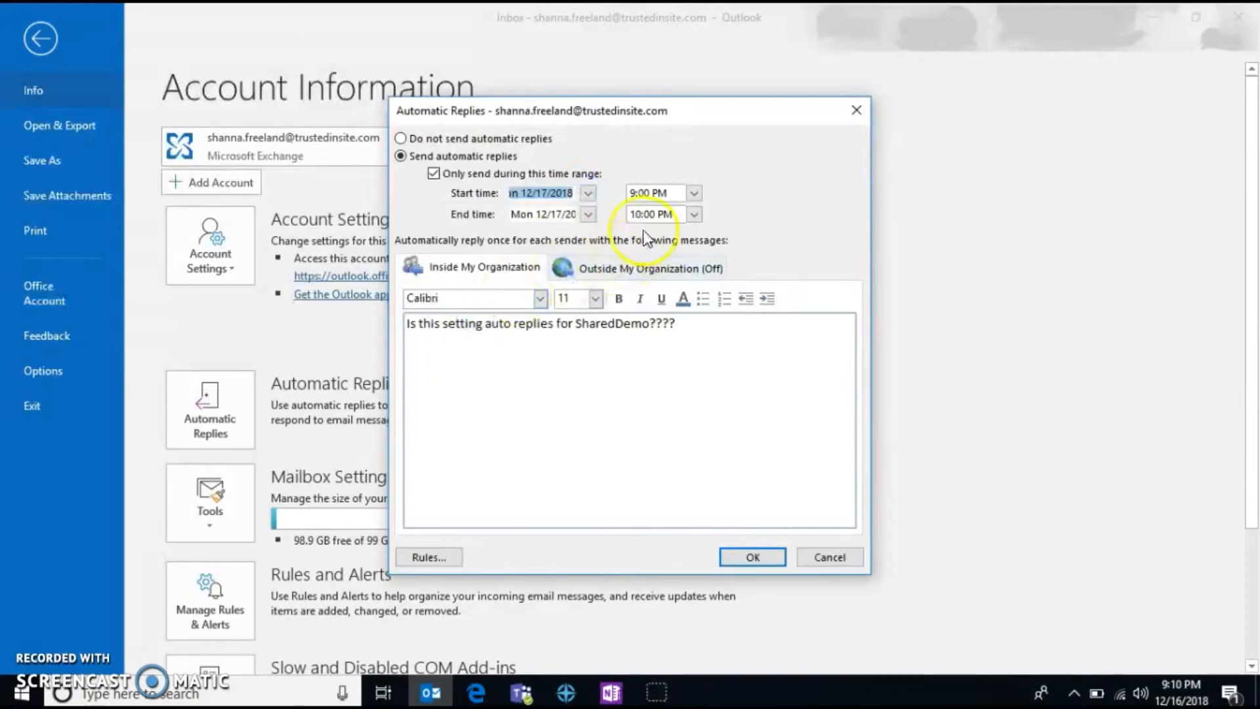
pyautogui.click(660, 191)
pyautogui.press('BackSpace')
pyautogui.write('A')
pyautogui.click(587, 214)
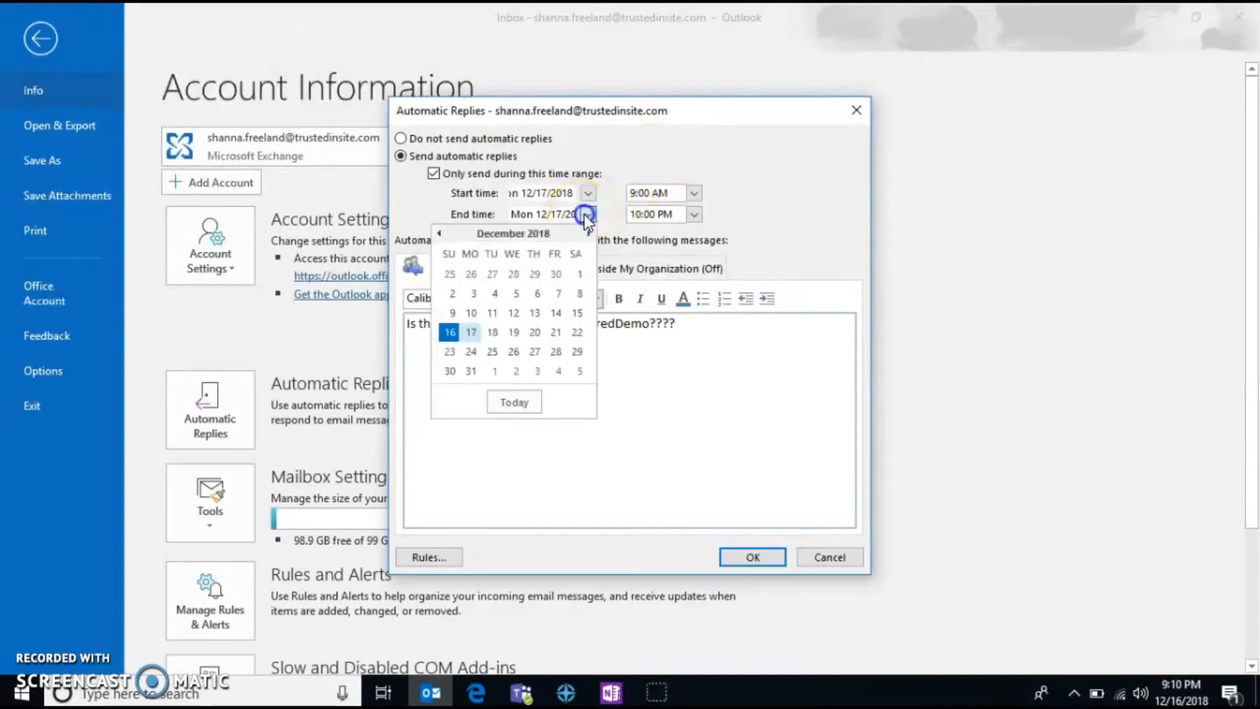
pyautogui.click(491, 336)
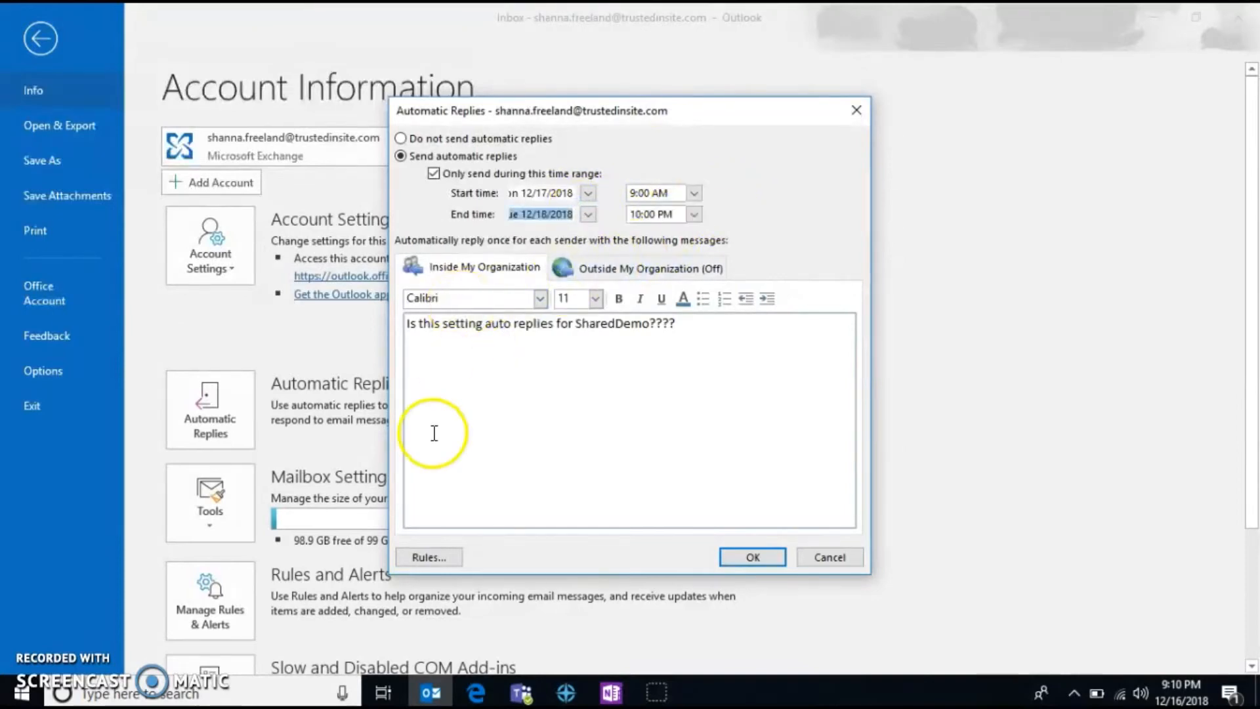
# Replace the reply message for people inside the organization with "This is my automatic reply"
pyautogui.click(500, 402)
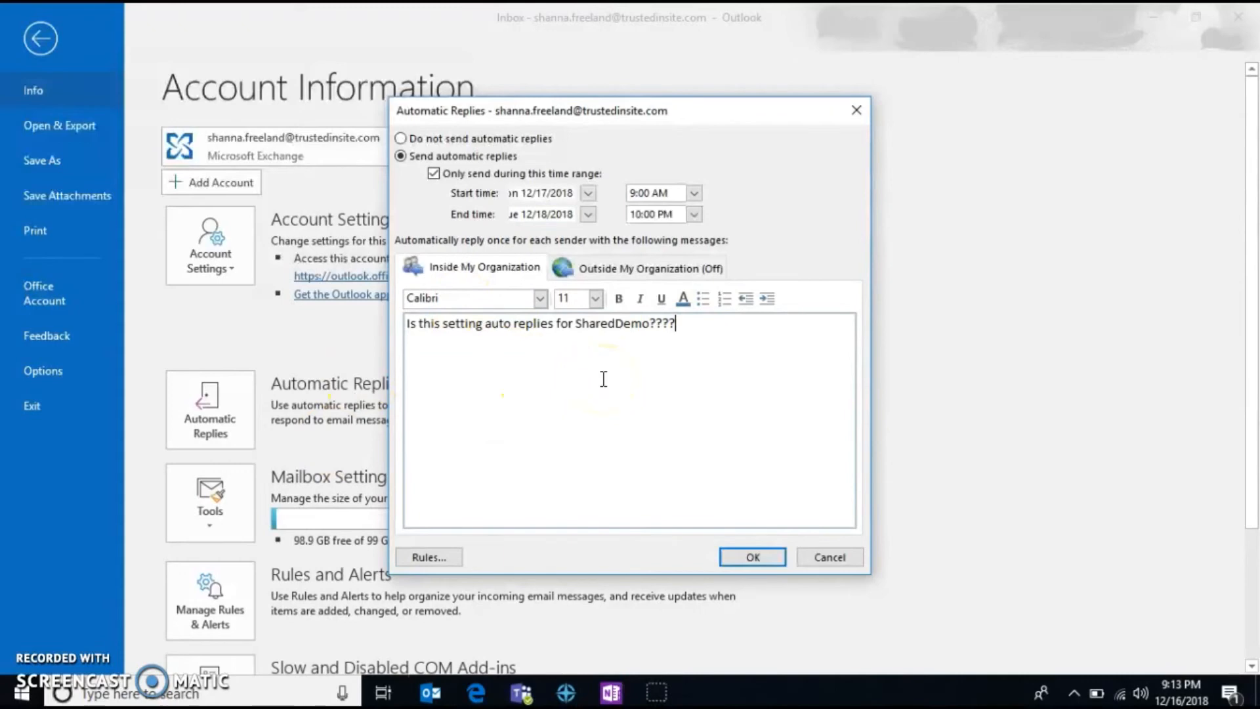
pyautogui.moveTo(770, 335); pyautogui.dragTo(326, 245)
pyautogui.press('BackSpace')
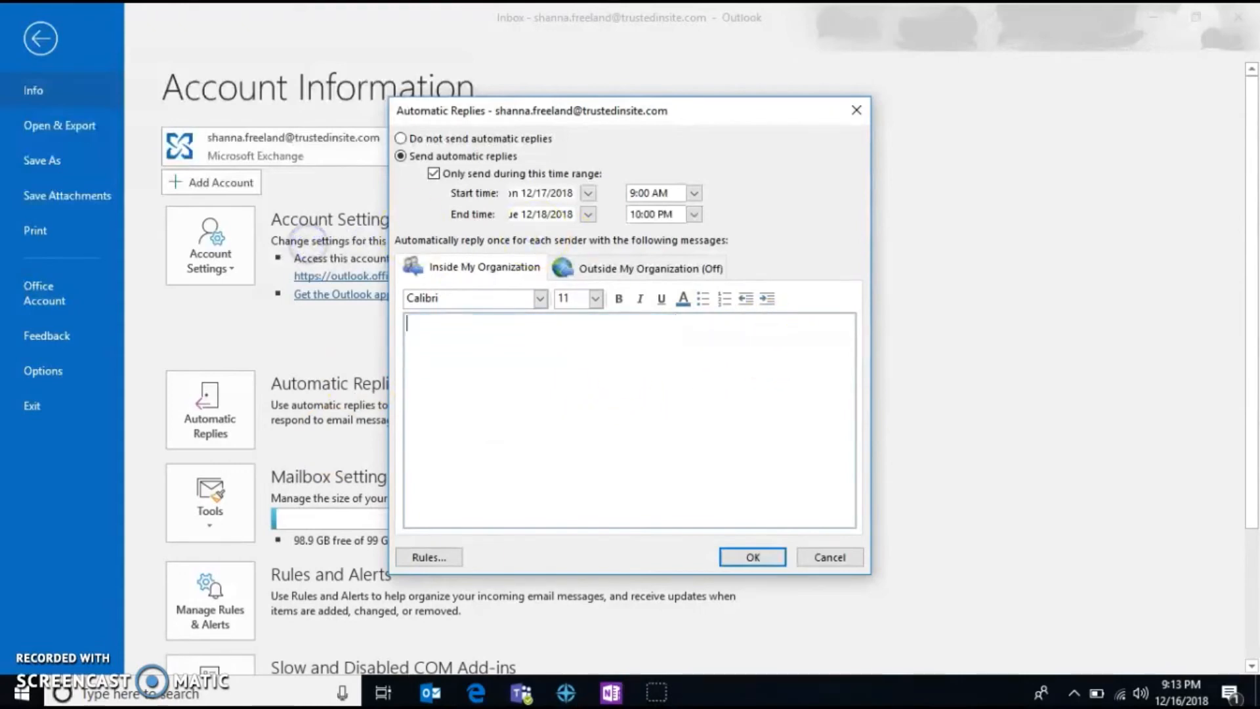
pyautogui.write('This is my automatic reply')
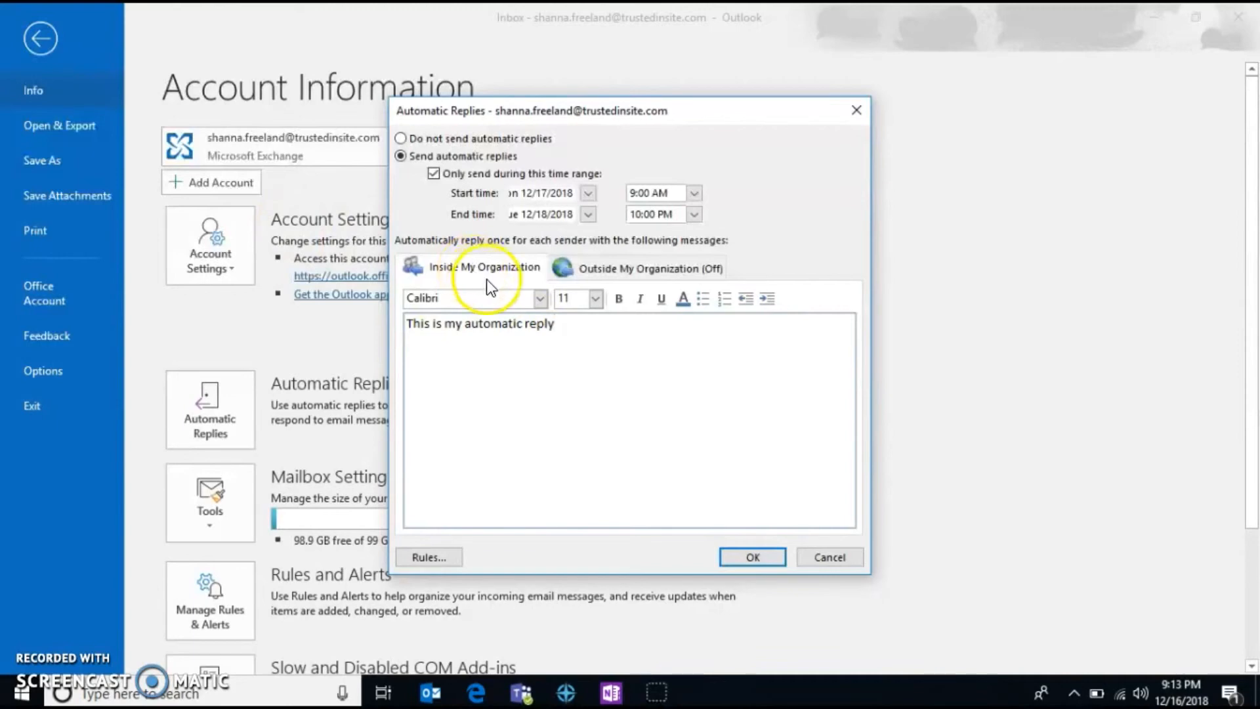
# Enable auto-replies to people outside the organization and restrict them to My Contacts only
pyautogui.click(581, 268)
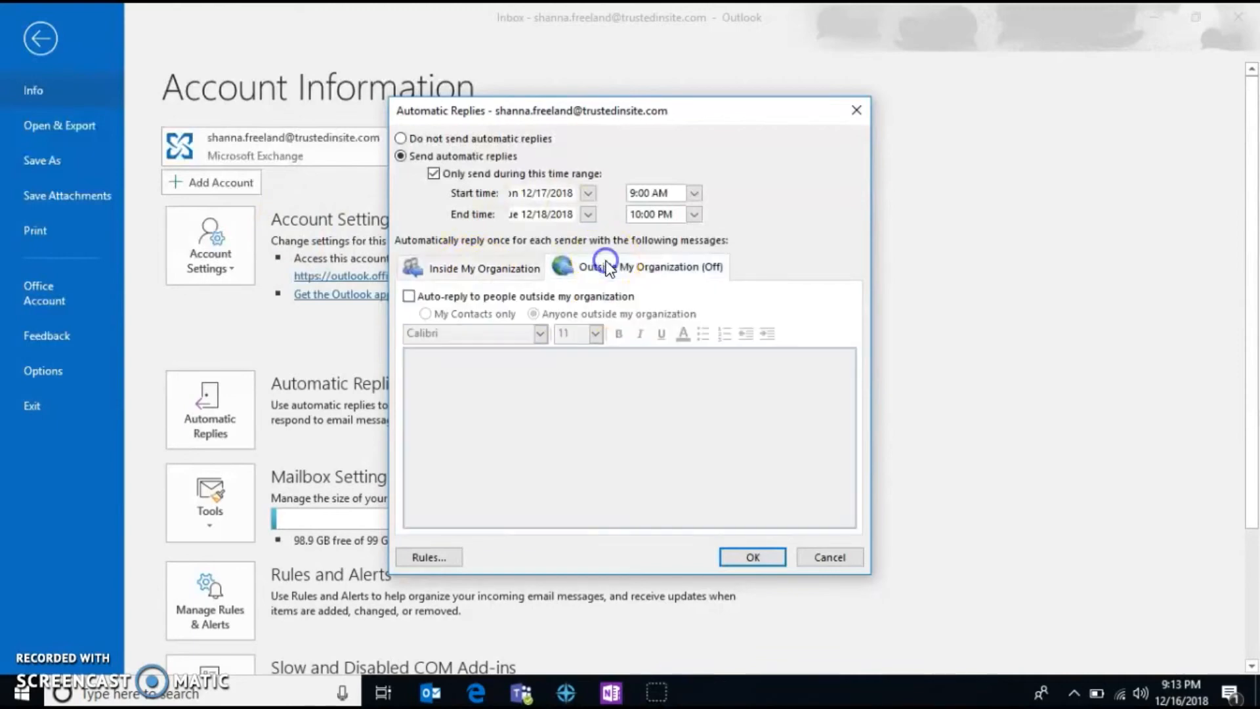
pyautogui.click(403, 294)
pyautogui.click(413, 297)
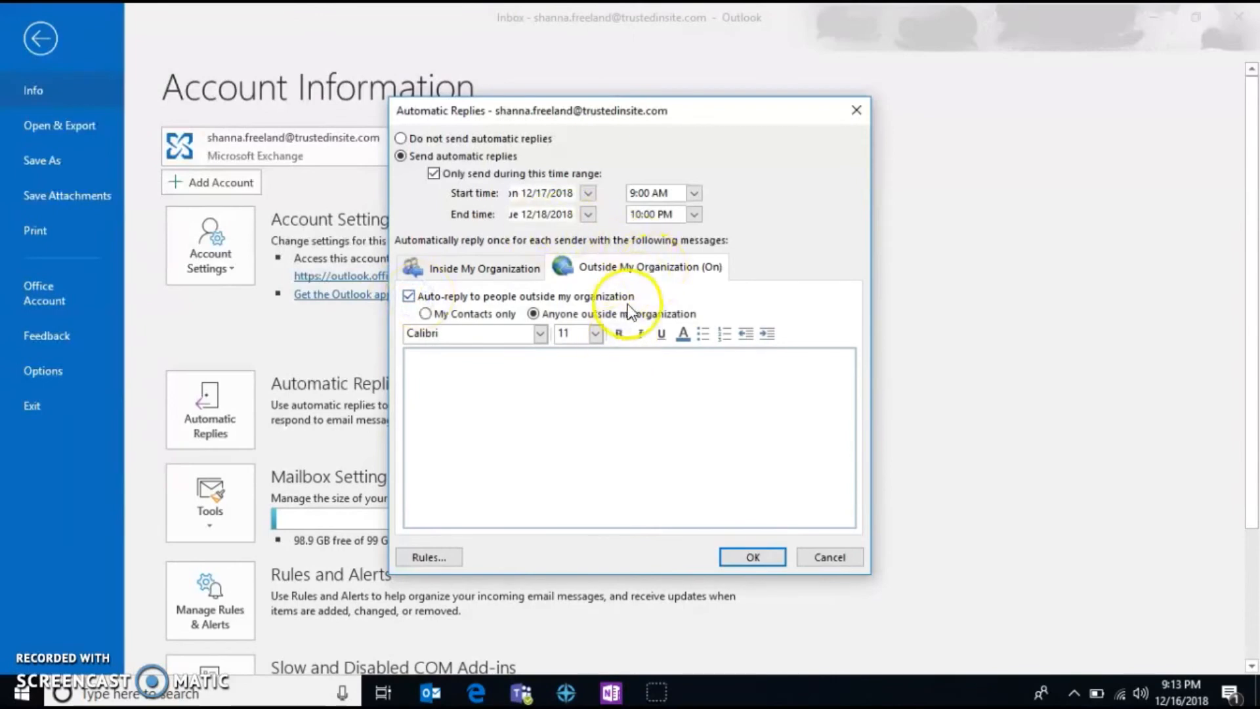
pyautogui.click(425, 314)
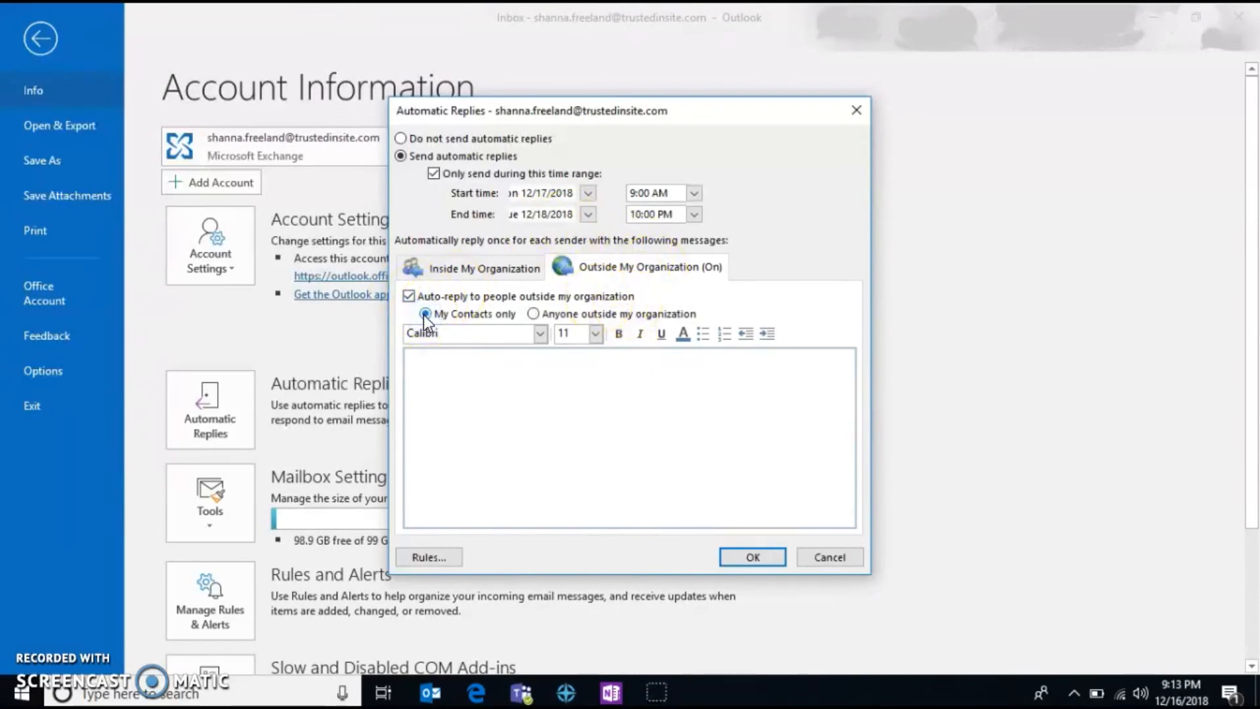
# Enter "set it" as the outside-organization reply, save the automatic replies, and return to the Inbox
pyautogui.click(525, 421)
pyautogui.click(554, 442)
pyautogui.write('s')
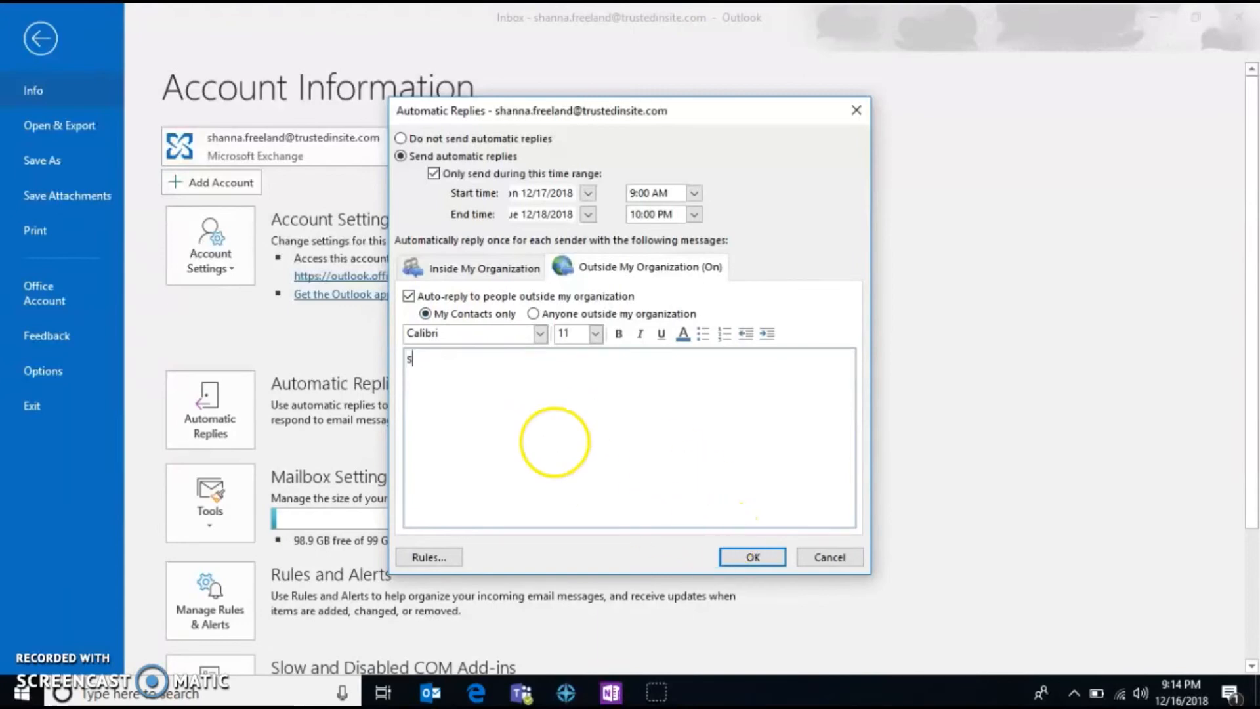
pyautogui.write('et it')
pyautogui.click(739, 558)
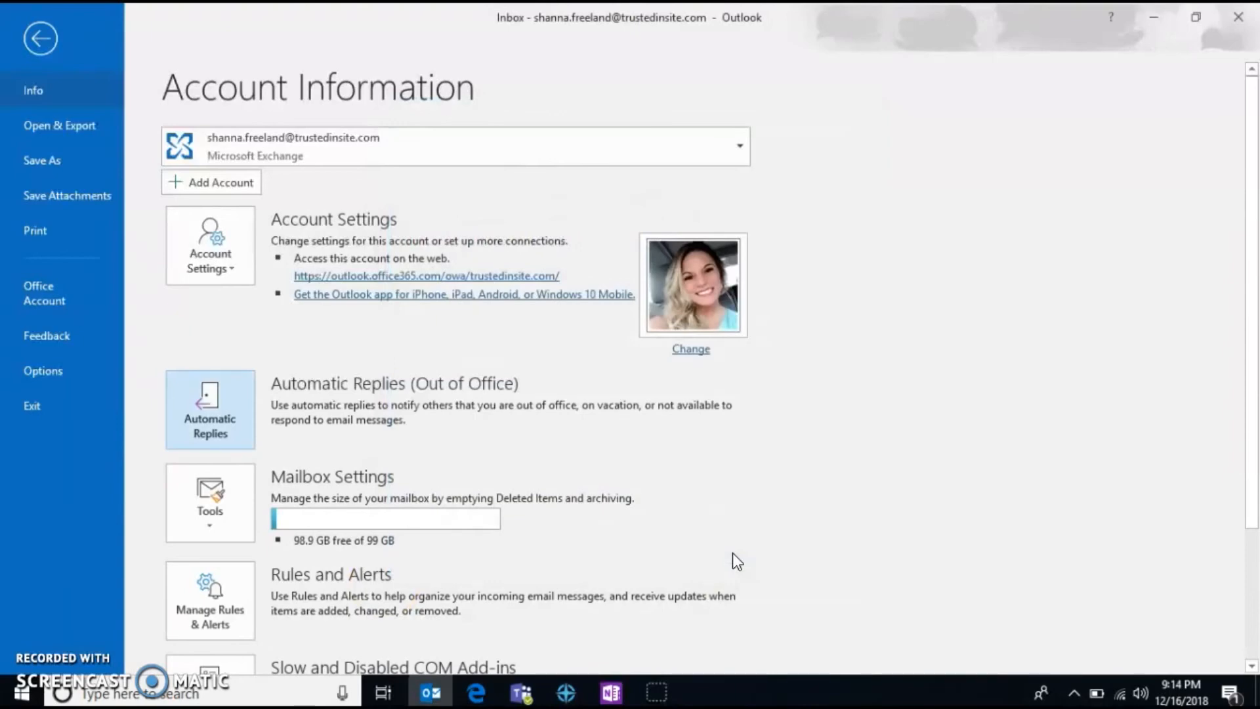
pyautogui.click(47, 41)
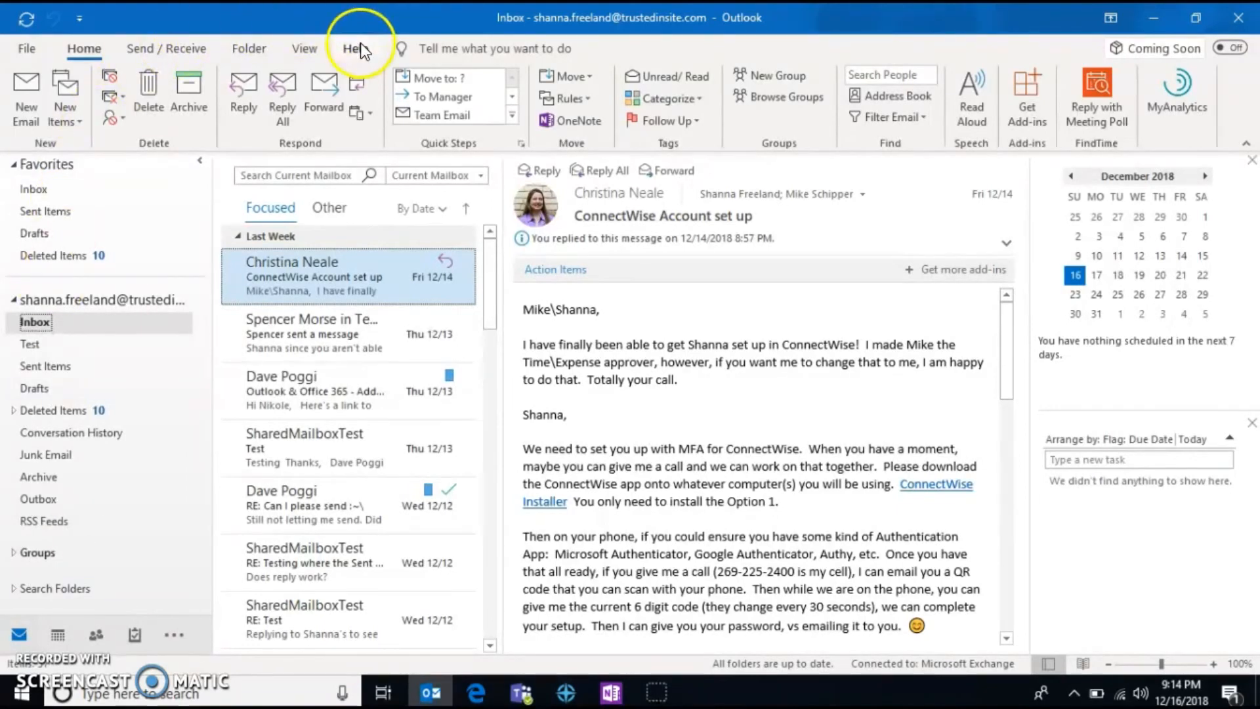
# Look up "signat" in the command search, view the Signatures and Stationery settings, and close them without changes
pyautogui.click(460, 52)
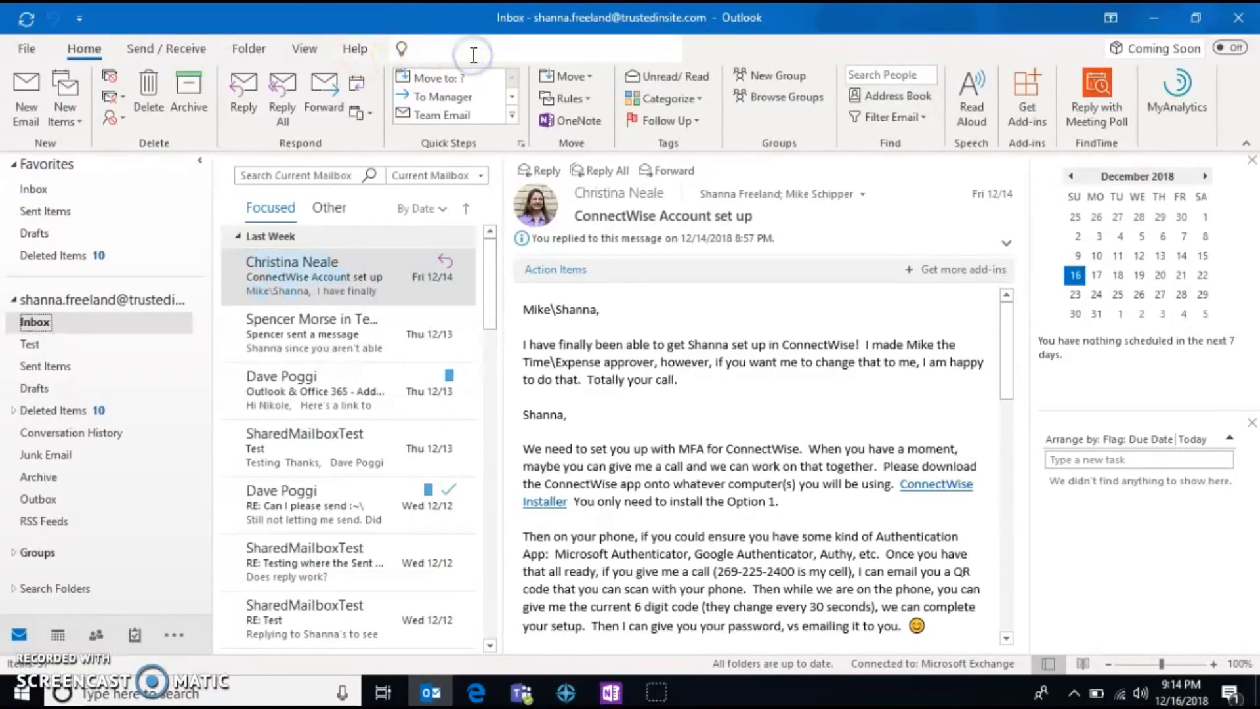
pyautogui.write('signat')
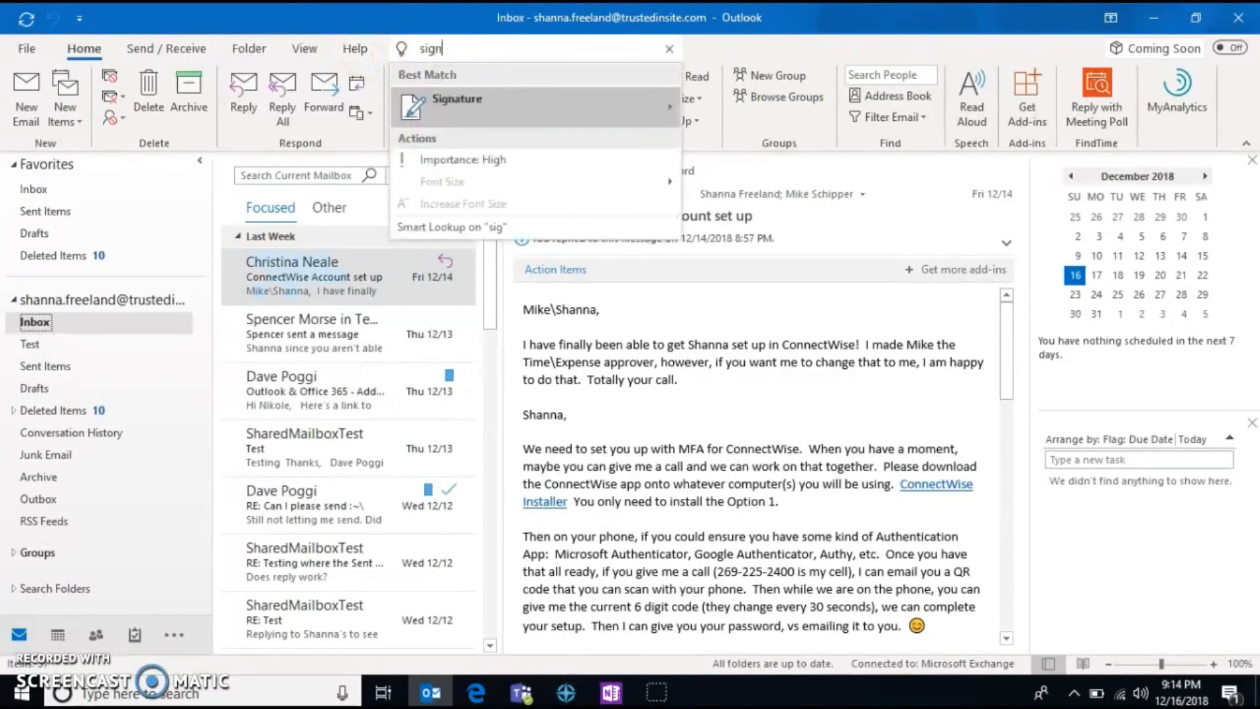
pyautogui.rightClick(596, 109)
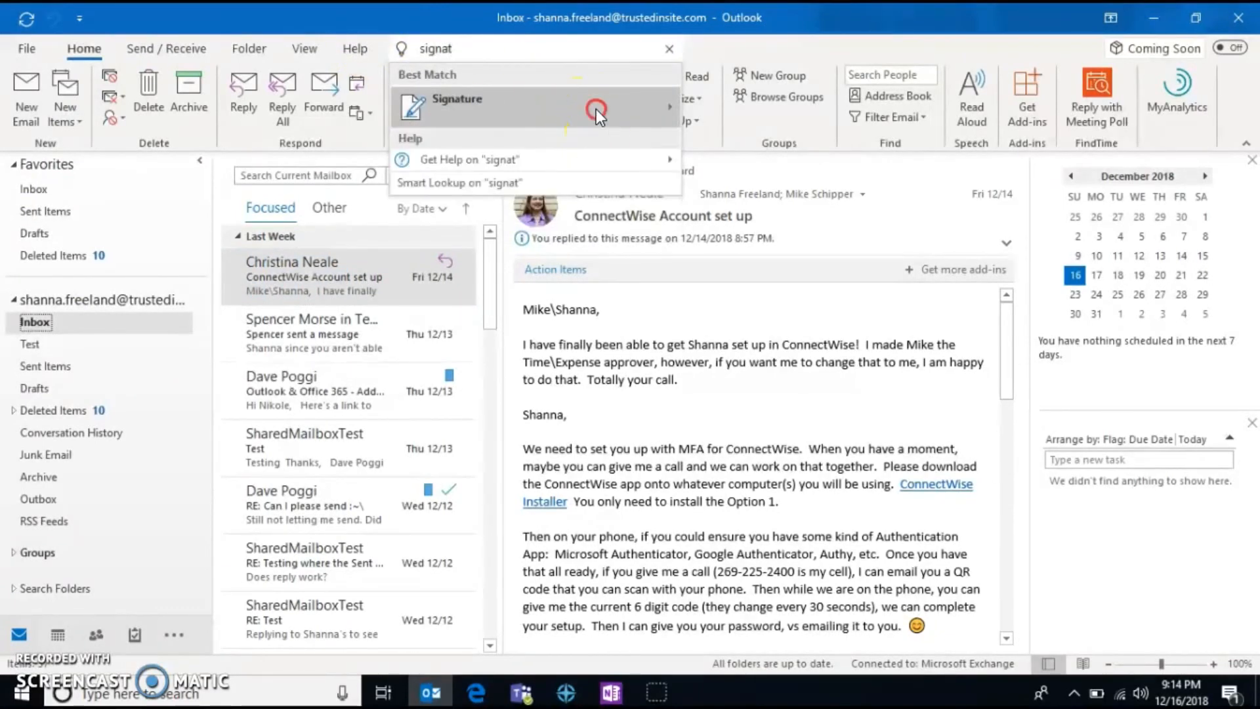
pyautogui.click(595, 108)
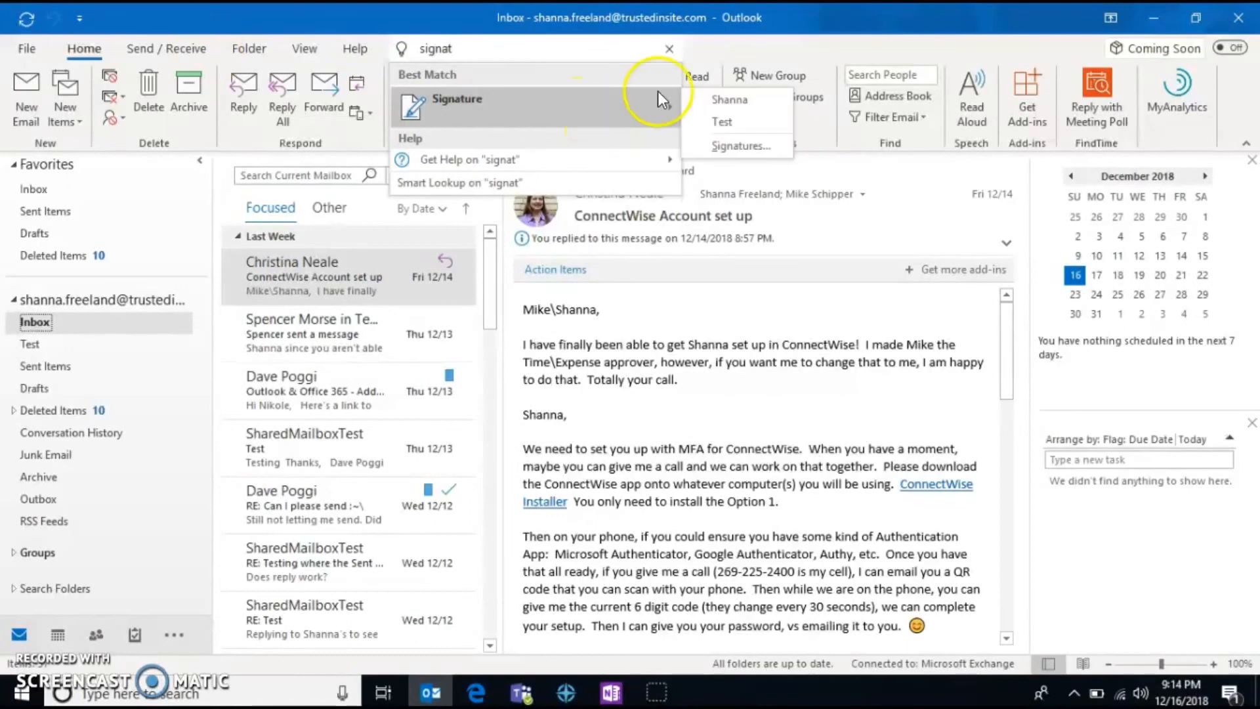
pyautogui.click(736, 144)
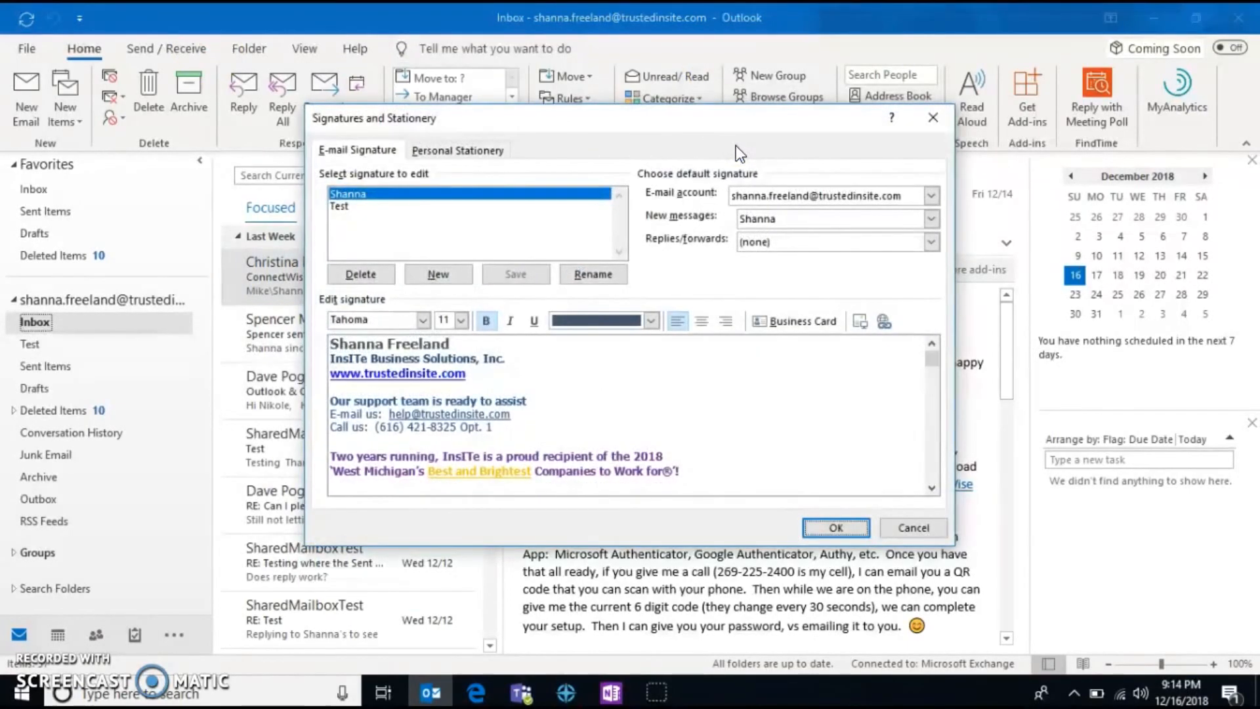
pyautogui.click(901, 526)
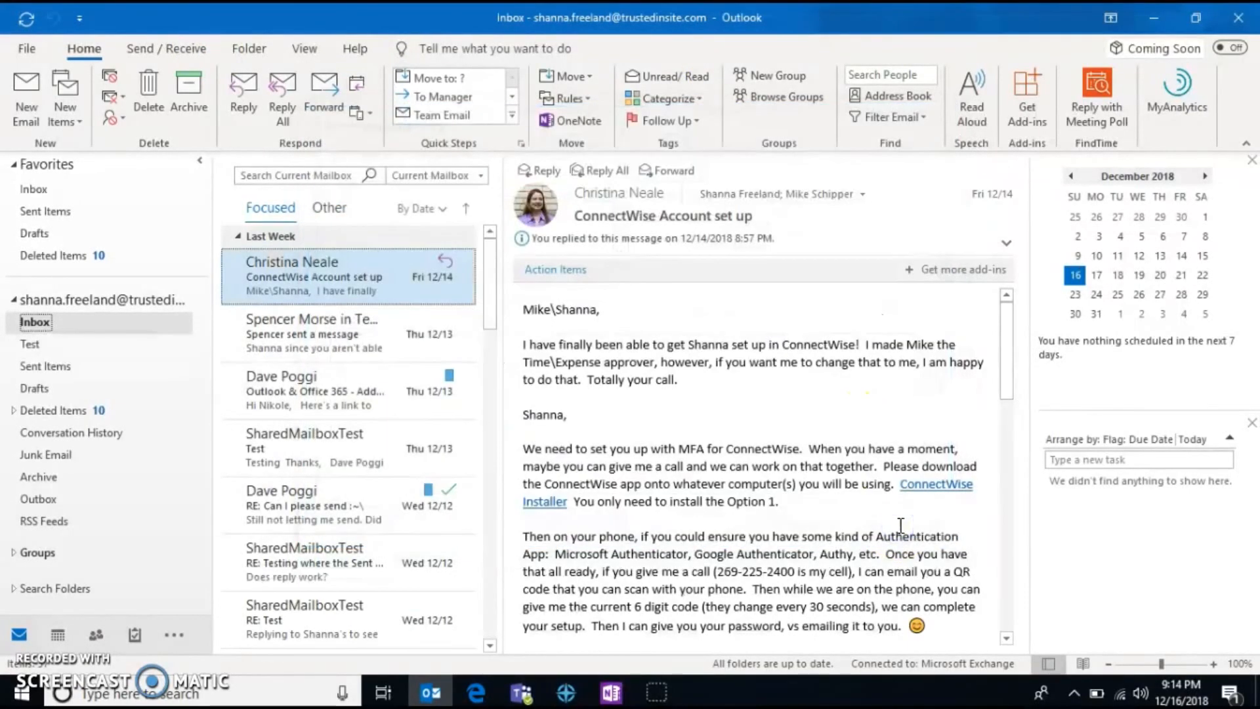